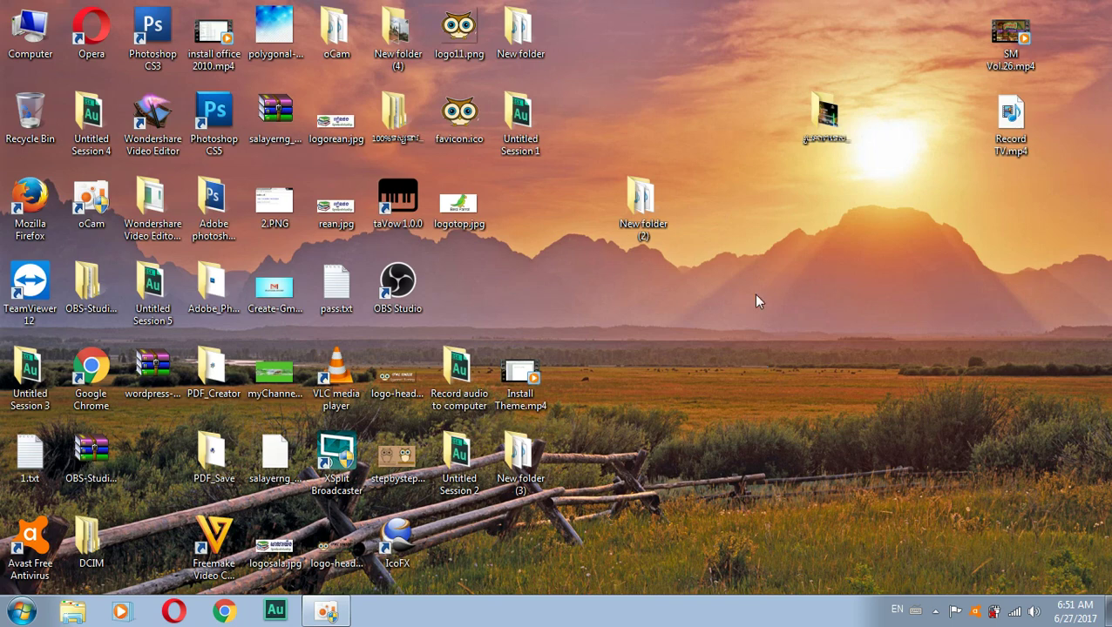
click(329, 614)
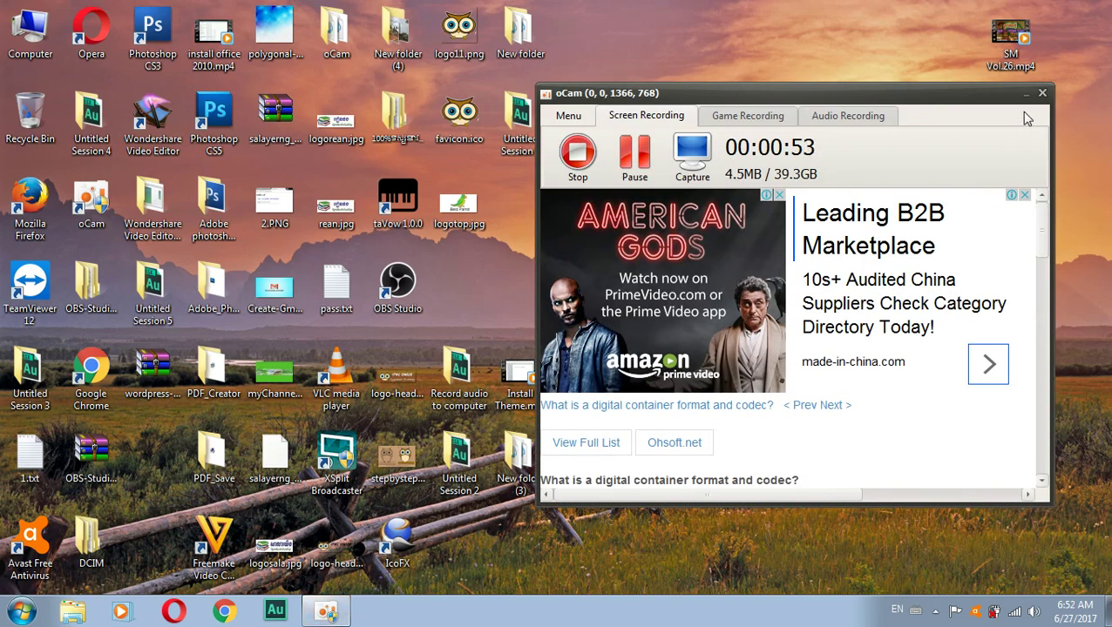
click(1027, 95)
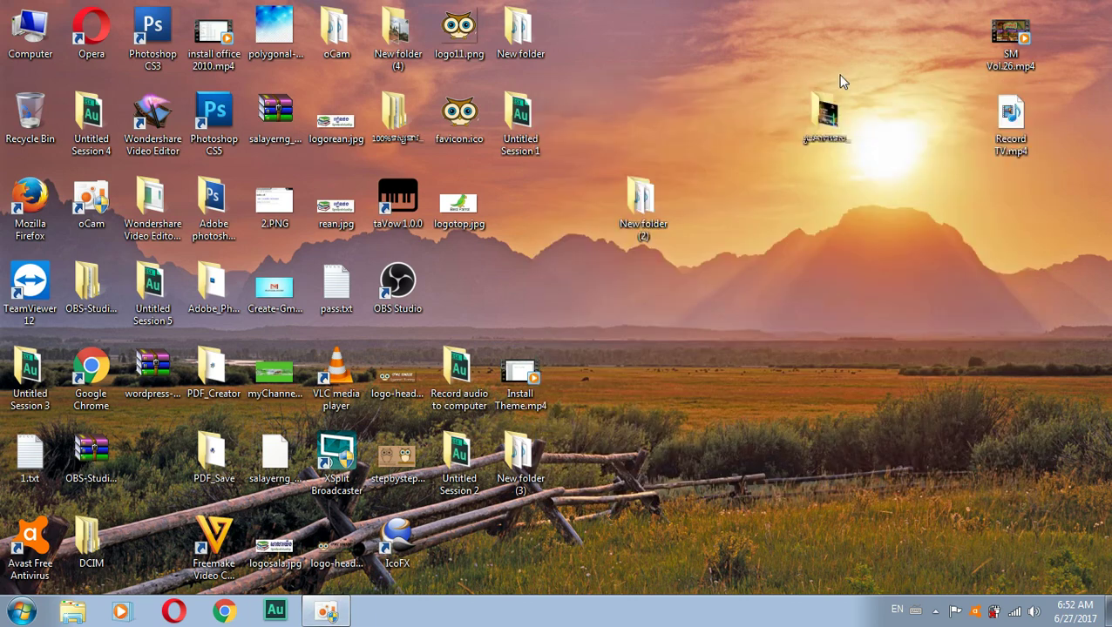
right_click(744, 63)
click(773, 102)
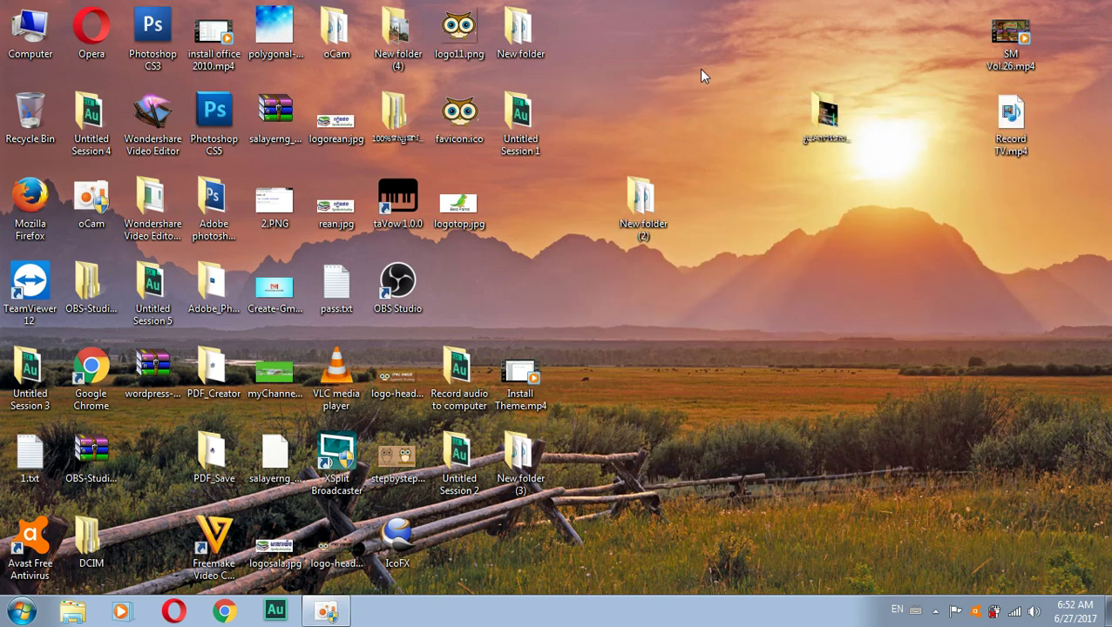
right_click(700, 68)
click(763, 116)
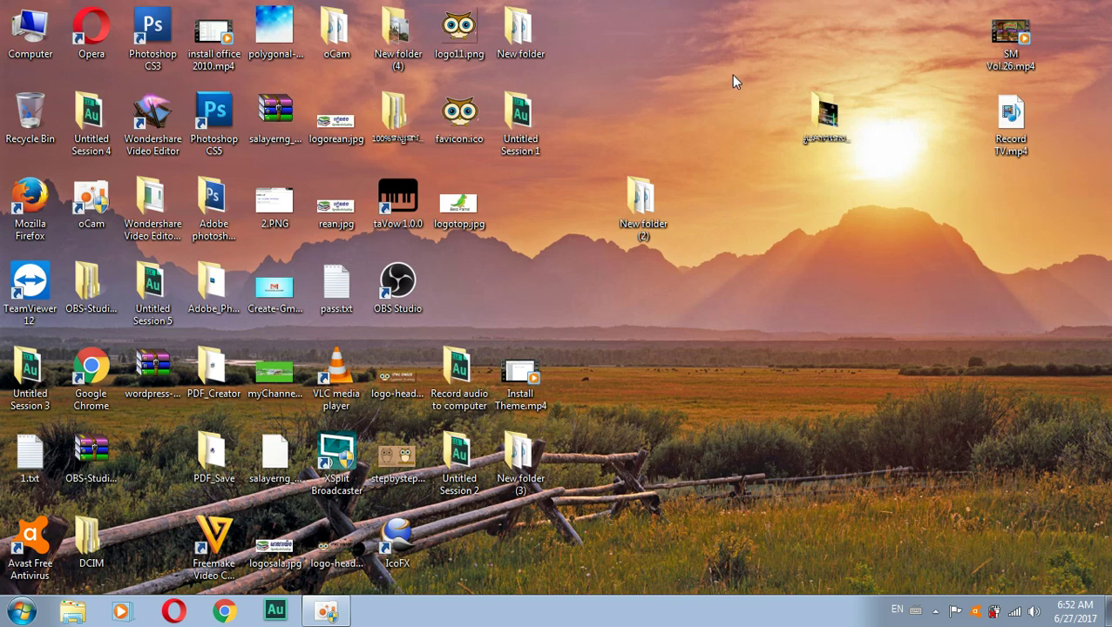
right_click(732, 76)
click(767, 122)
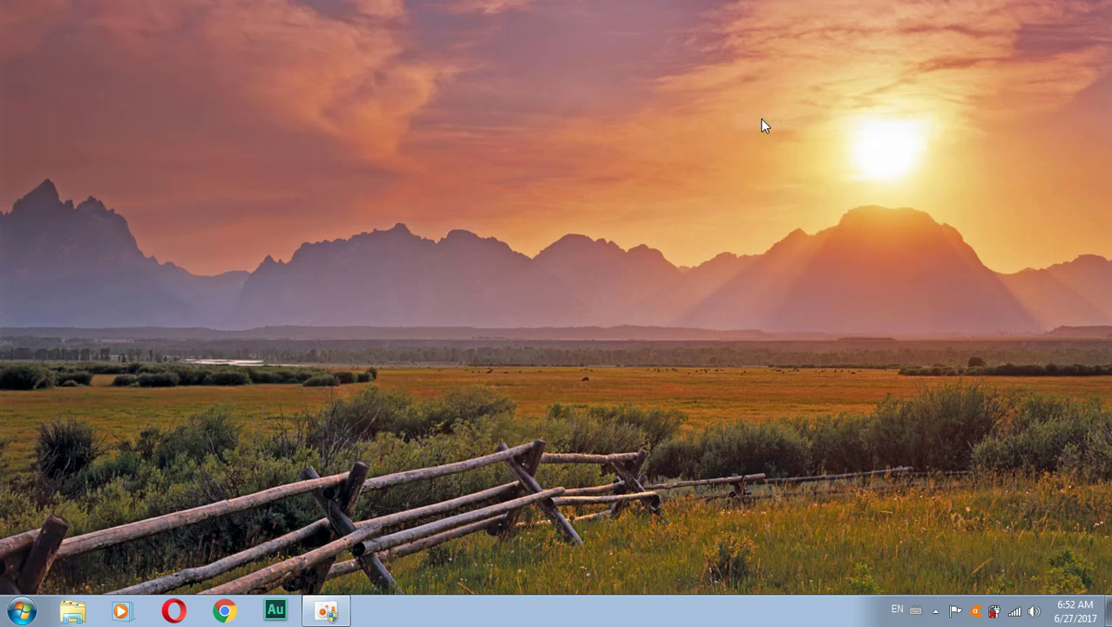
right_click(722, 77)
click(772, 122)
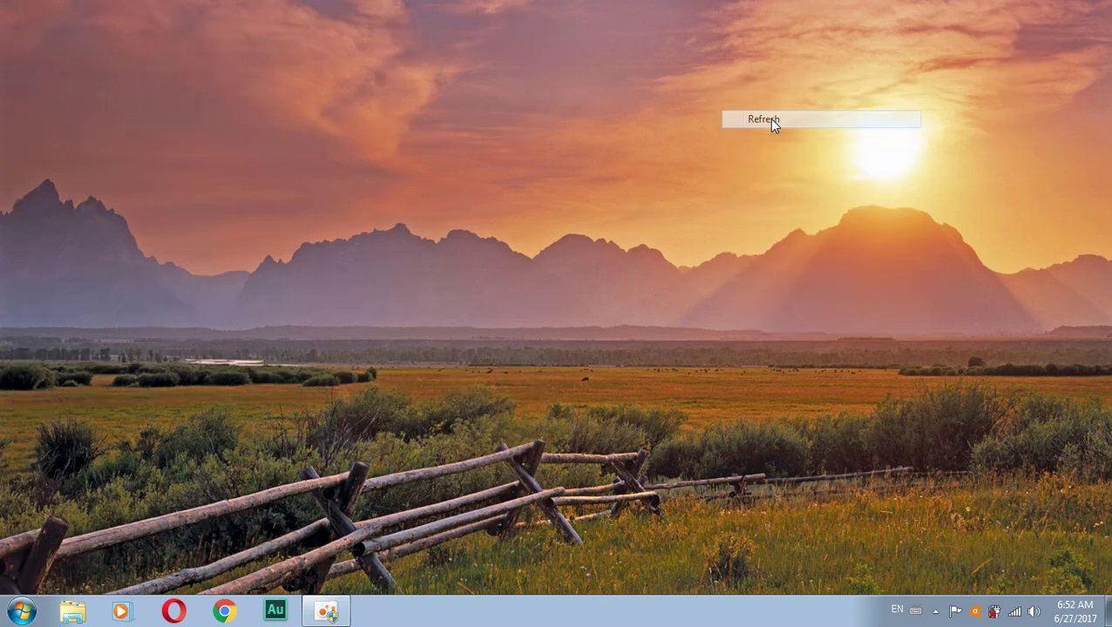
right_click(707, 73)
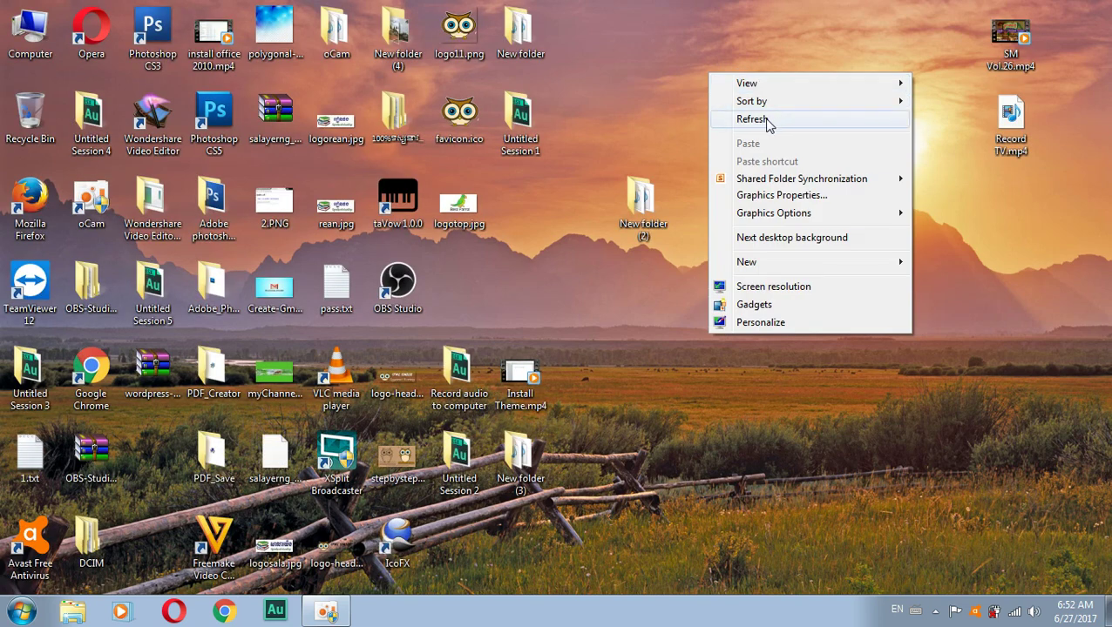
click(766, 120)
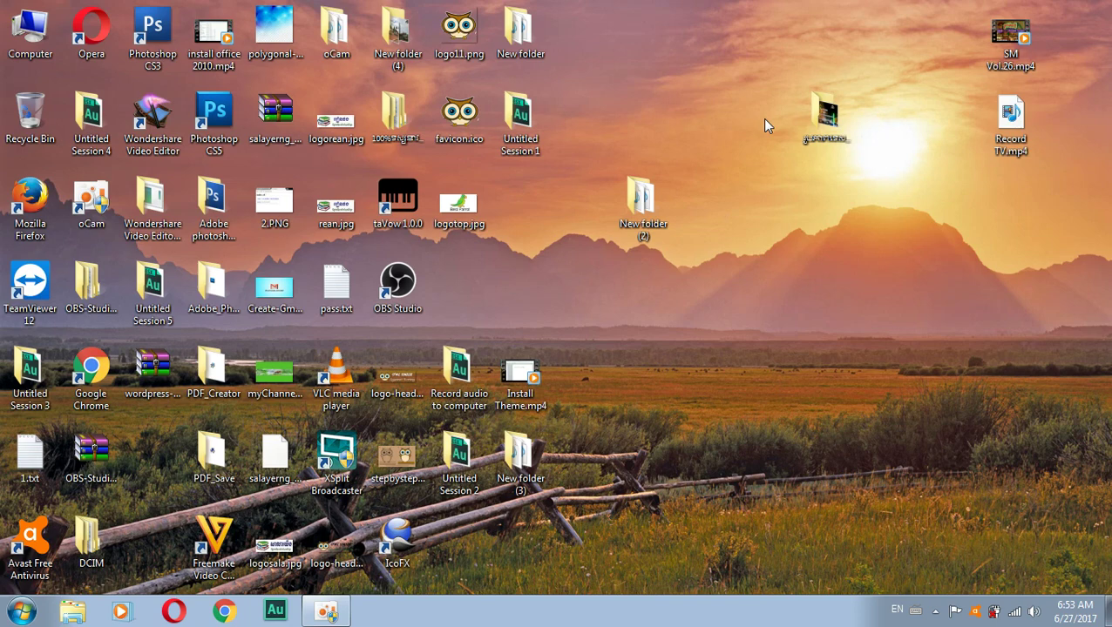
right_click(696, 95)
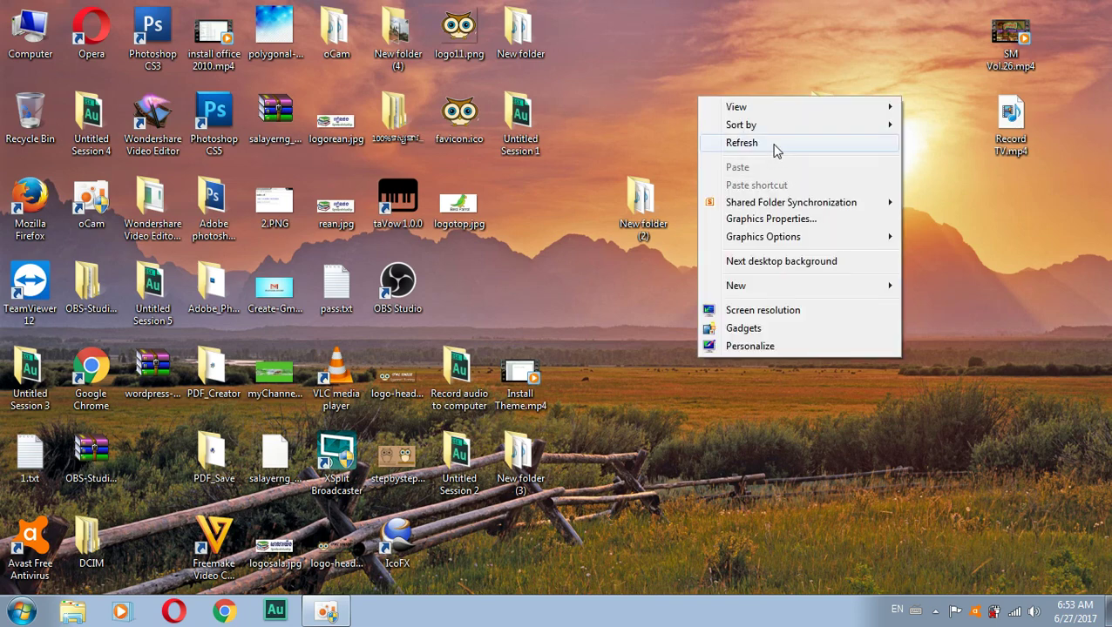
click(774, 144)
right_click(697, 112)
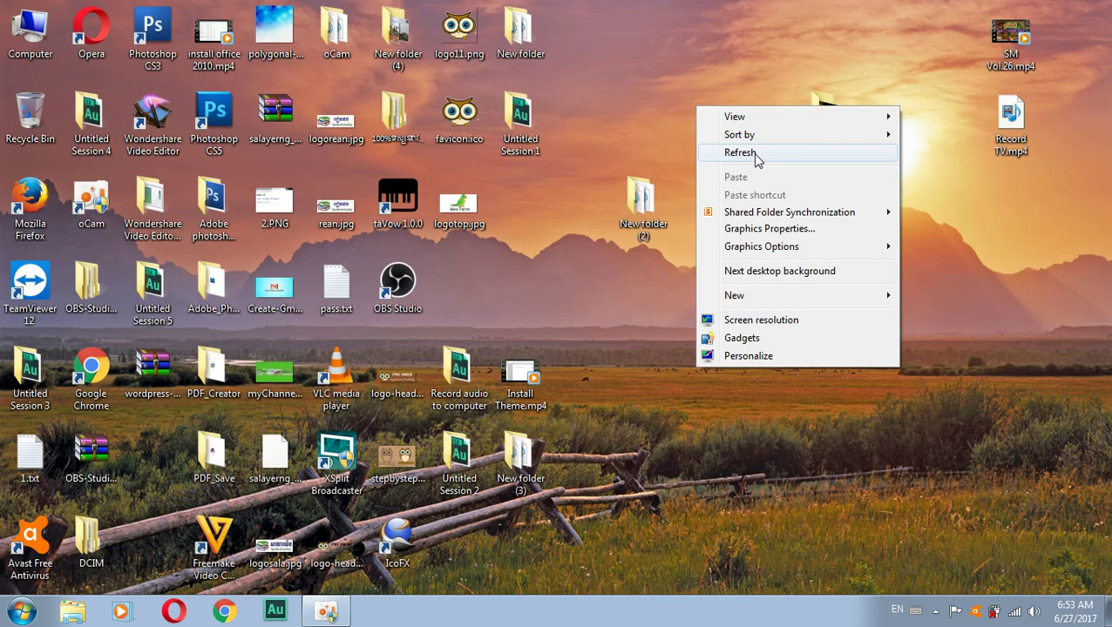
click(757, 152)
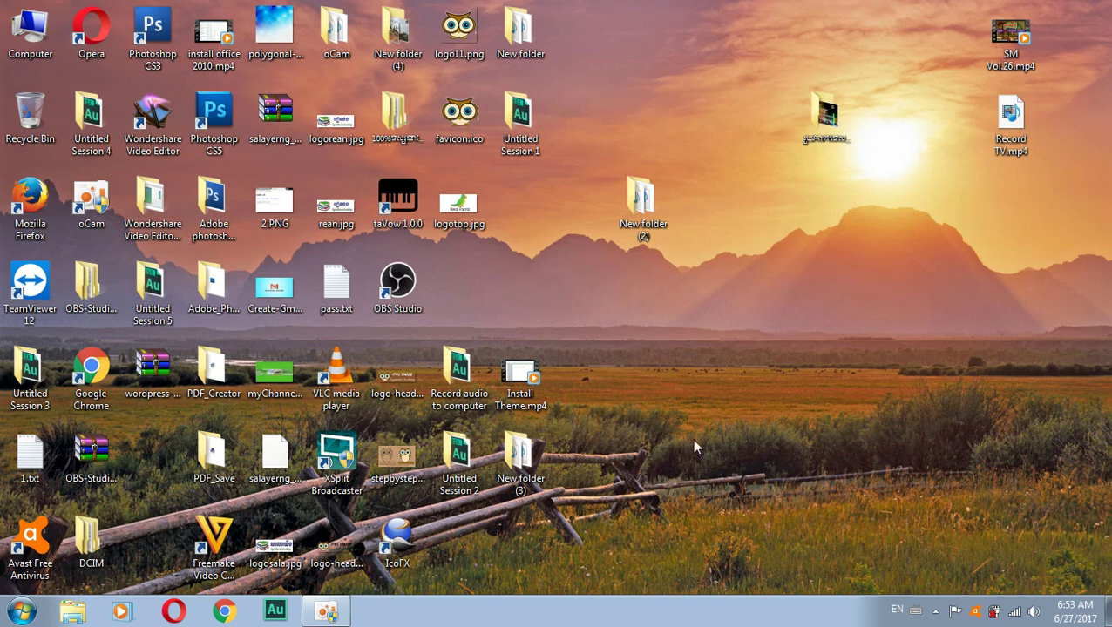
Step: Launch Firefox, decline making it the default browser, and go to google.com
double_click(36, 198)
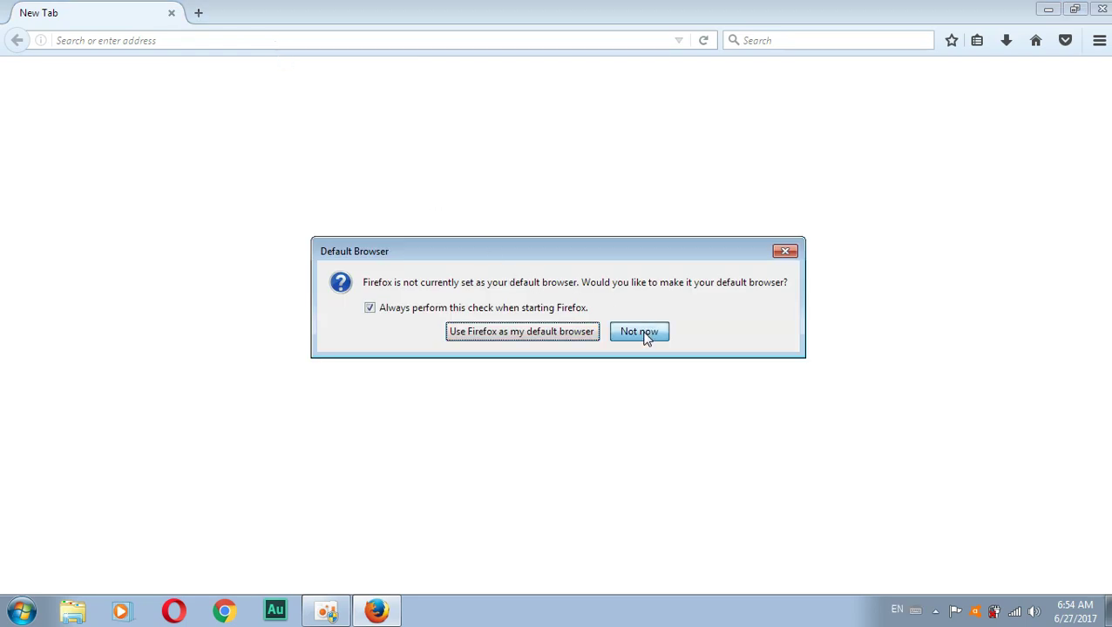
click(641, 332)
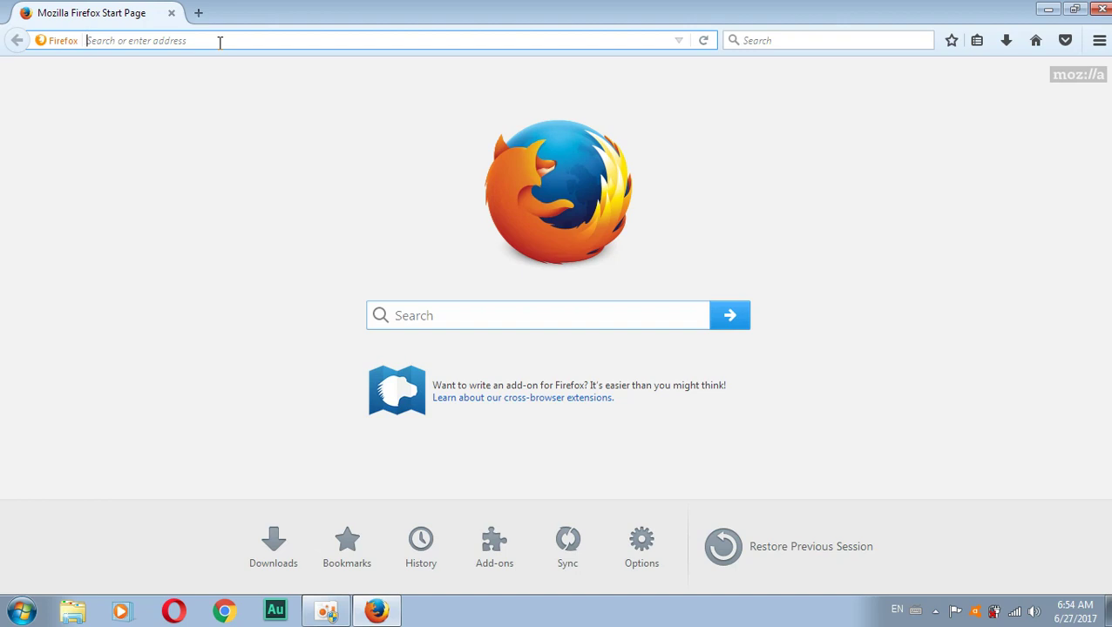
text(google.com/)
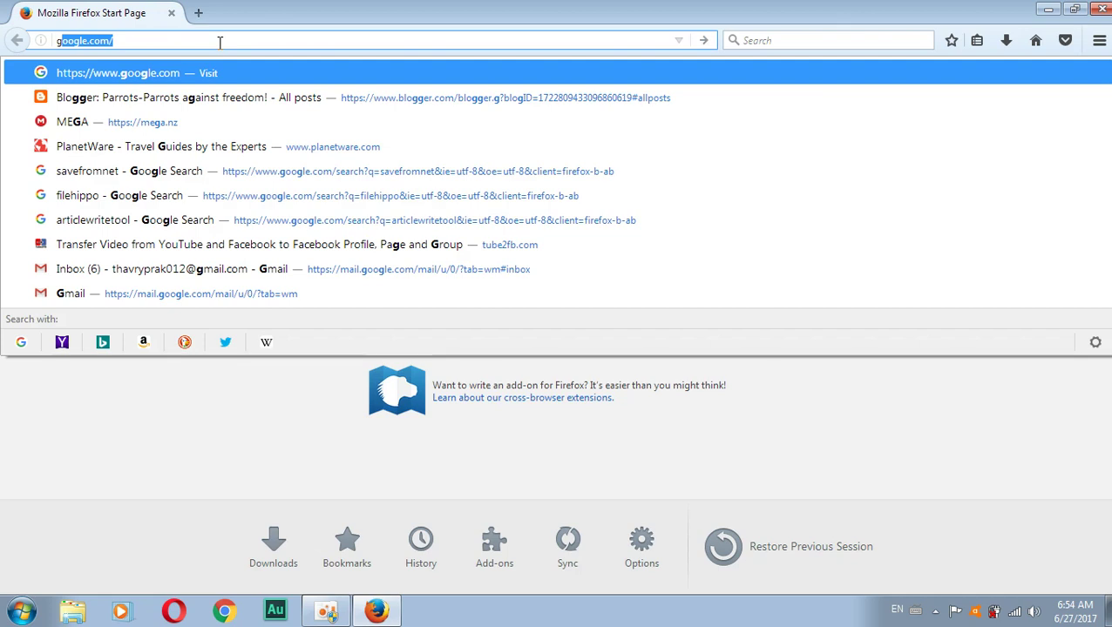
key(Return)
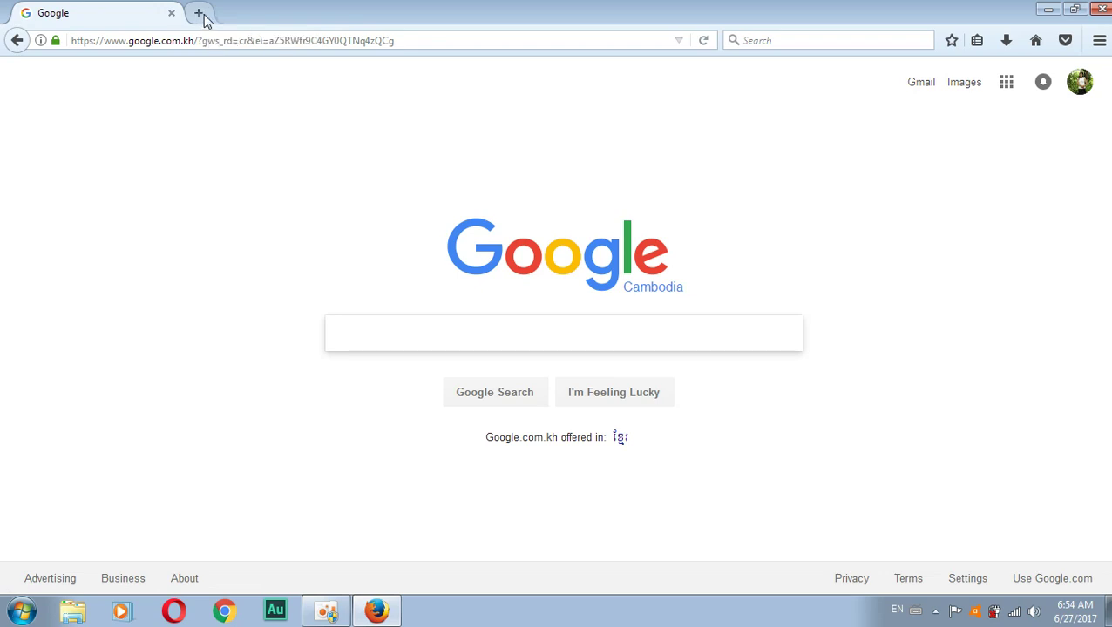
Step: Open planetware.com in a new tab and go to its France attractions page from the Europe destinations
click(199, 14)
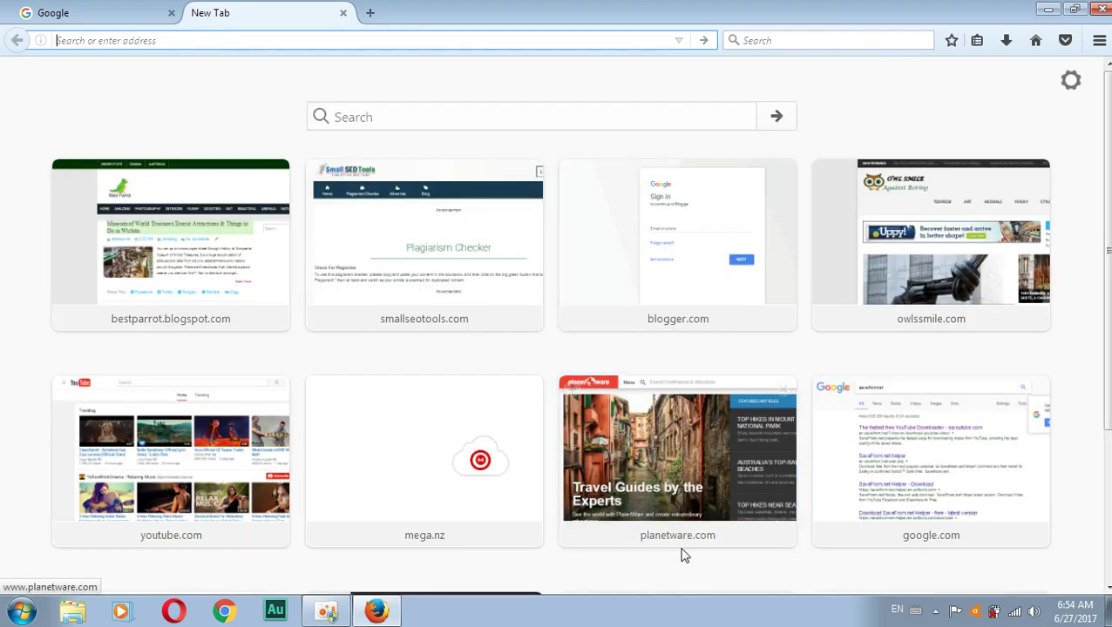
click(642, 447)
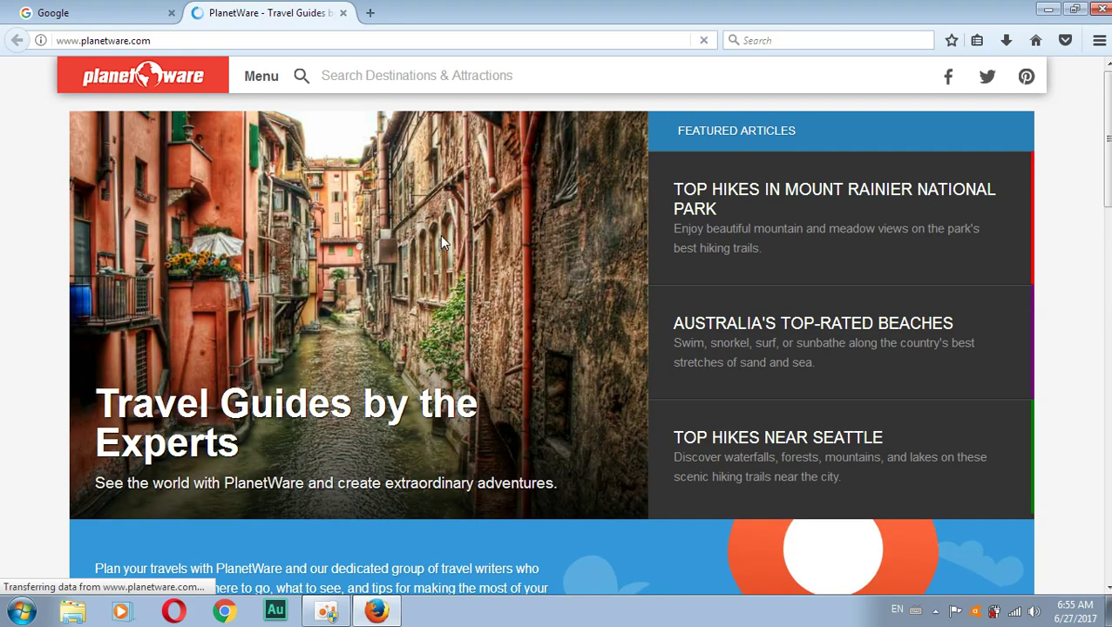
scroll(533, 228, down, 10)
scroll(534, 225, down, 6)
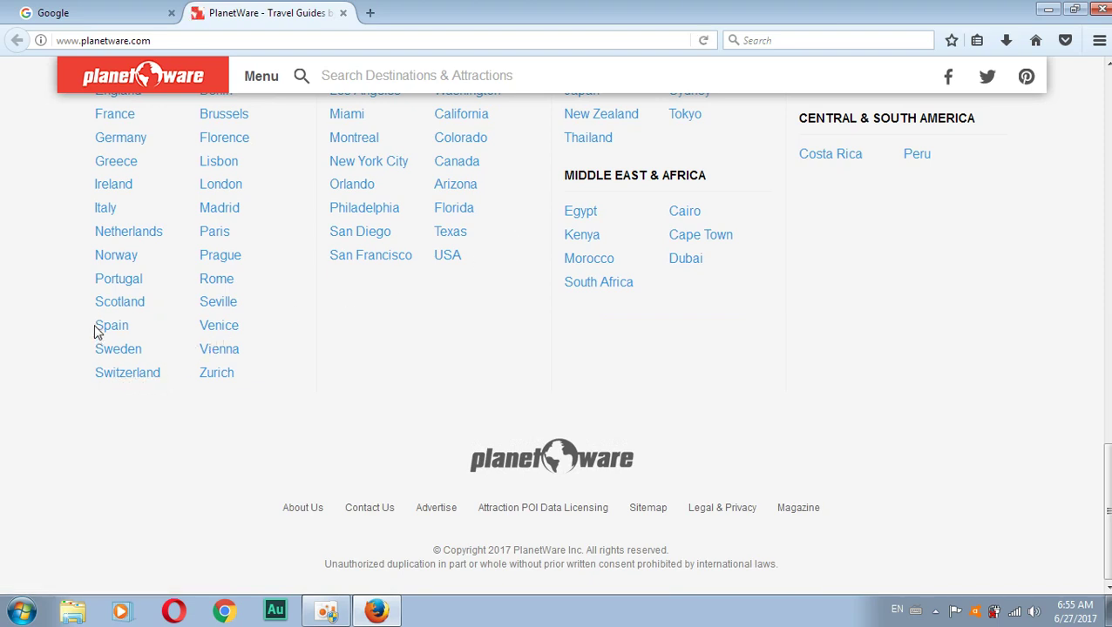
scroll(769, 263, up, 3)
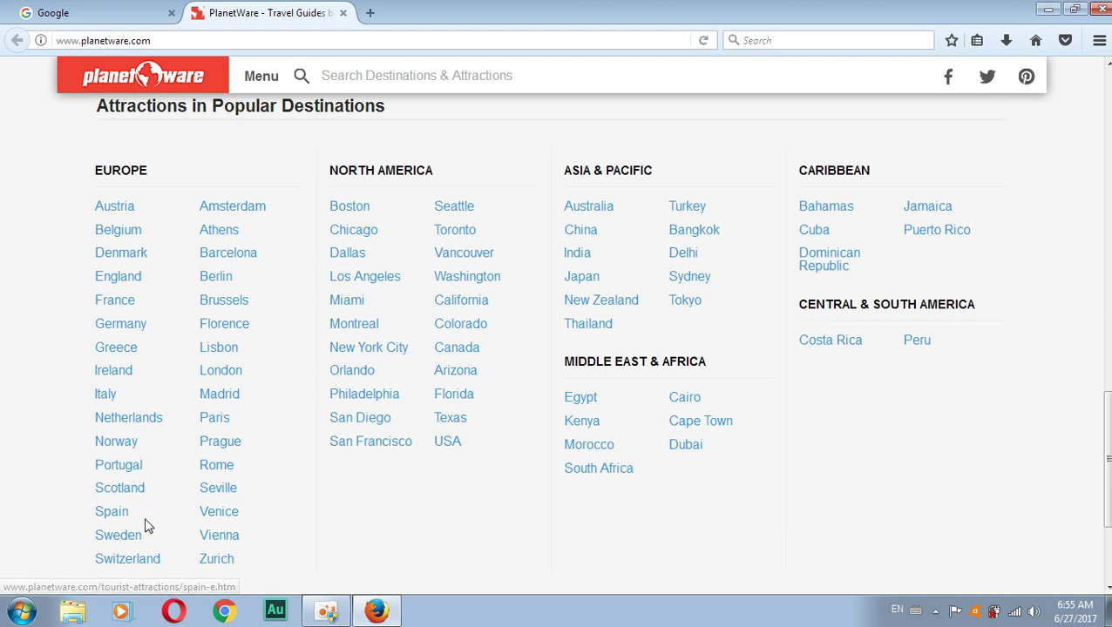
click(119, 306)
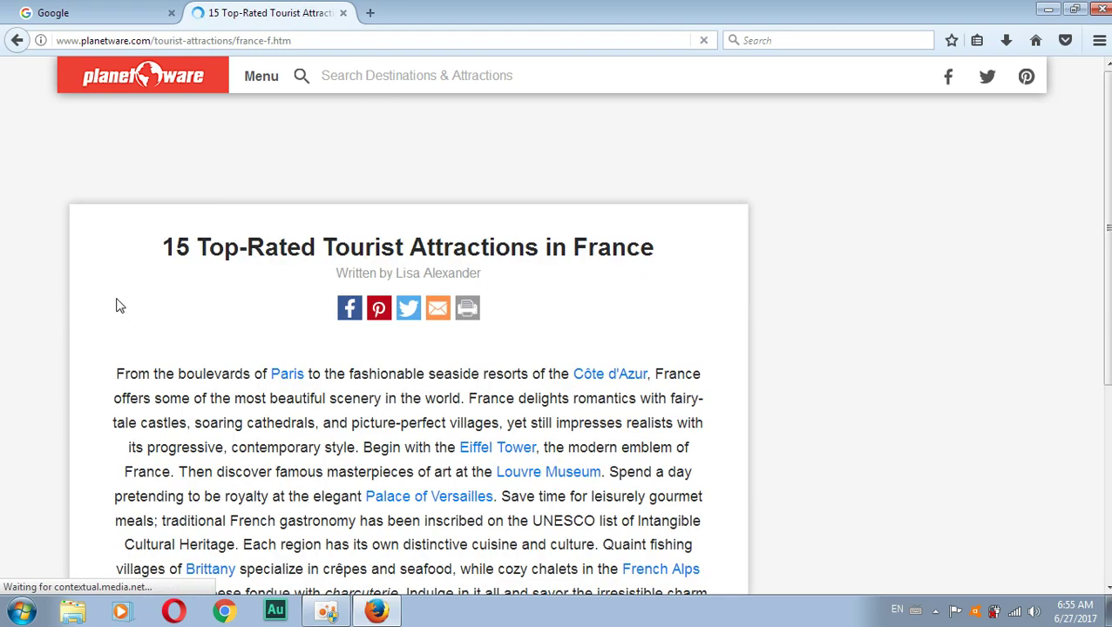
Step: Look through the introduction and first entries of the article on top-rated tourist attractions in France
scroll(161, 231, down, 3)
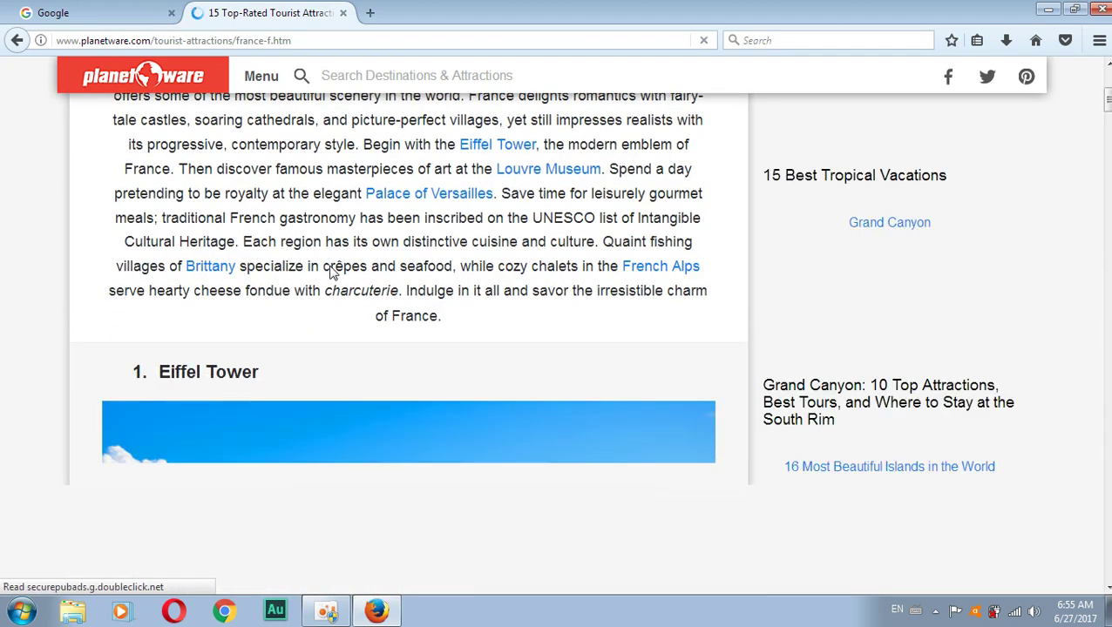
scroll(331, 264, up, 3)
scroll(320, 422, down, 10)
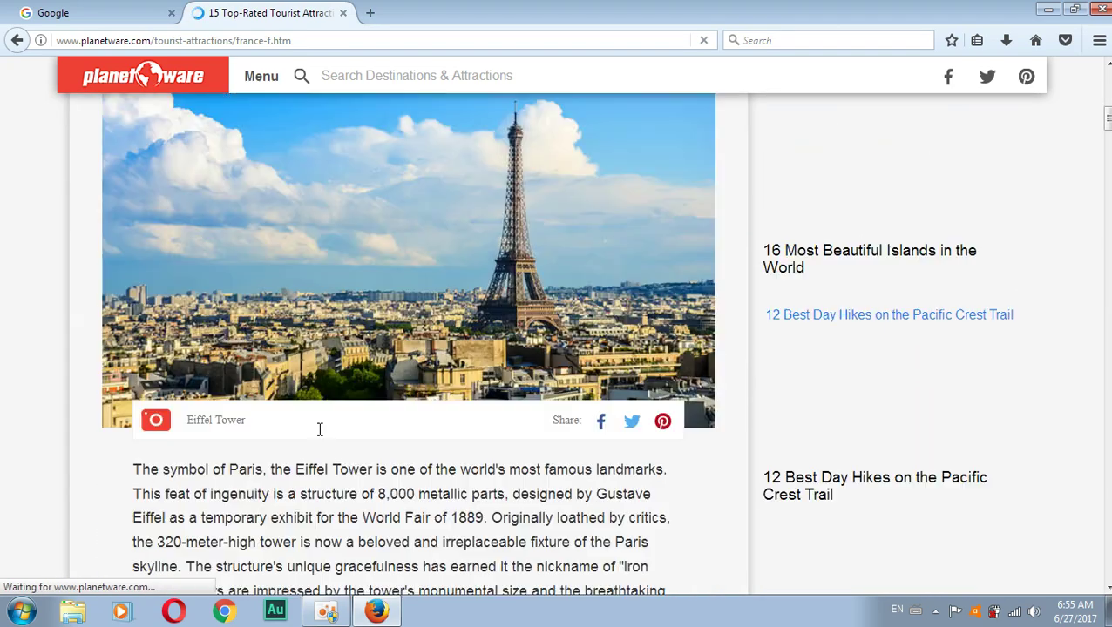
scroll(321, 422, down, 10)
scroll(318, 418, up, 5)
scroll(323, 422, up, 10)
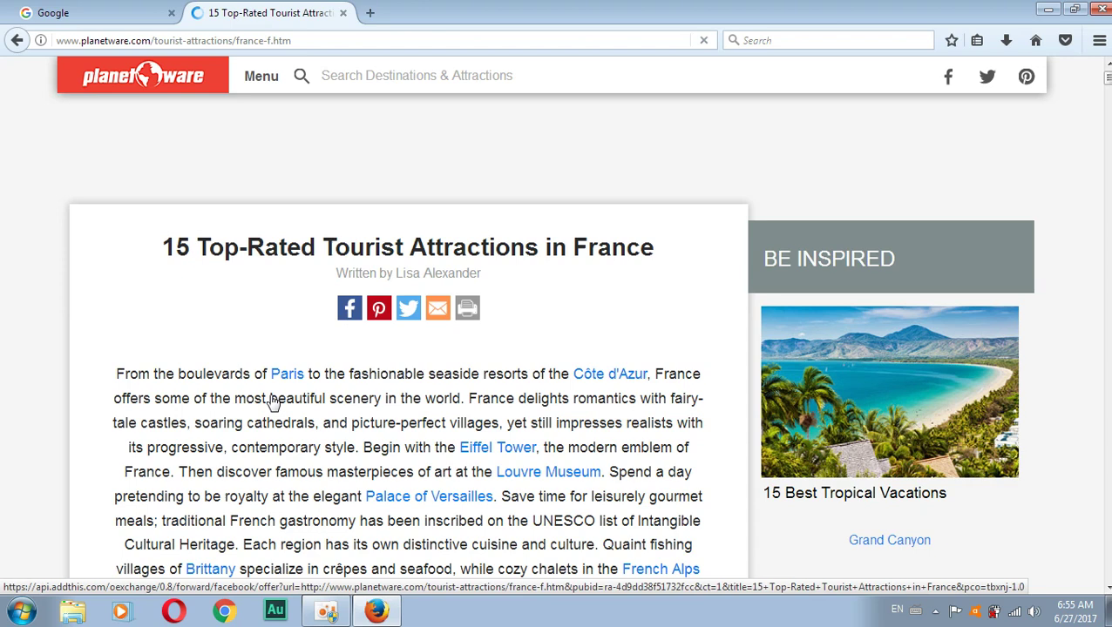
scroll(273, 330, down, 3)
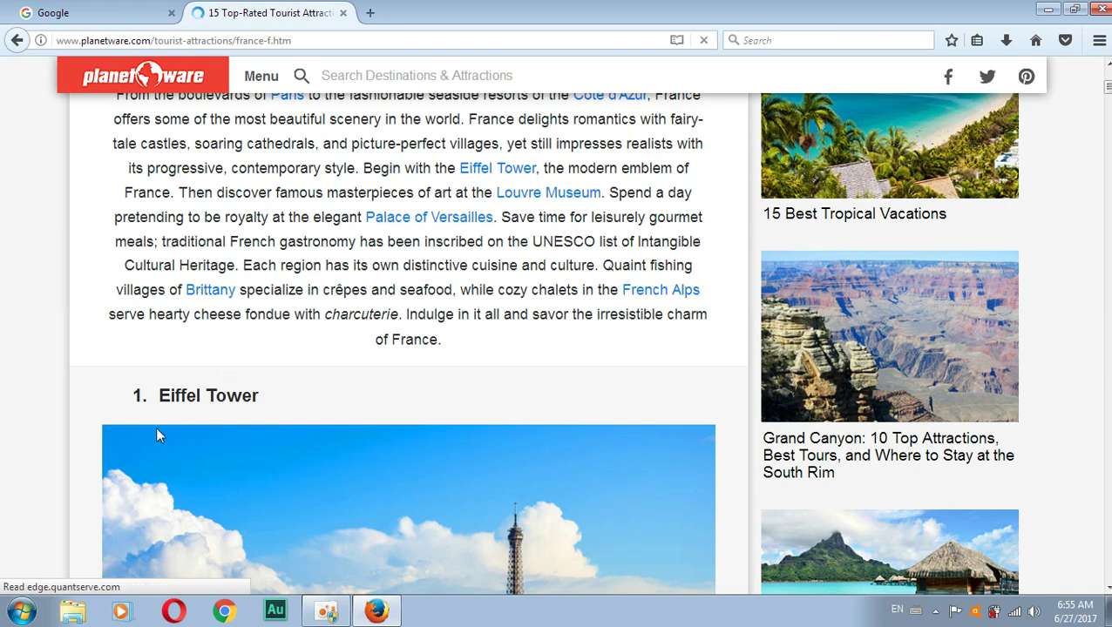
Step: Start Notepad with a blank document and return to the France article in Firefox
click(21, 612)
click(61, 223)
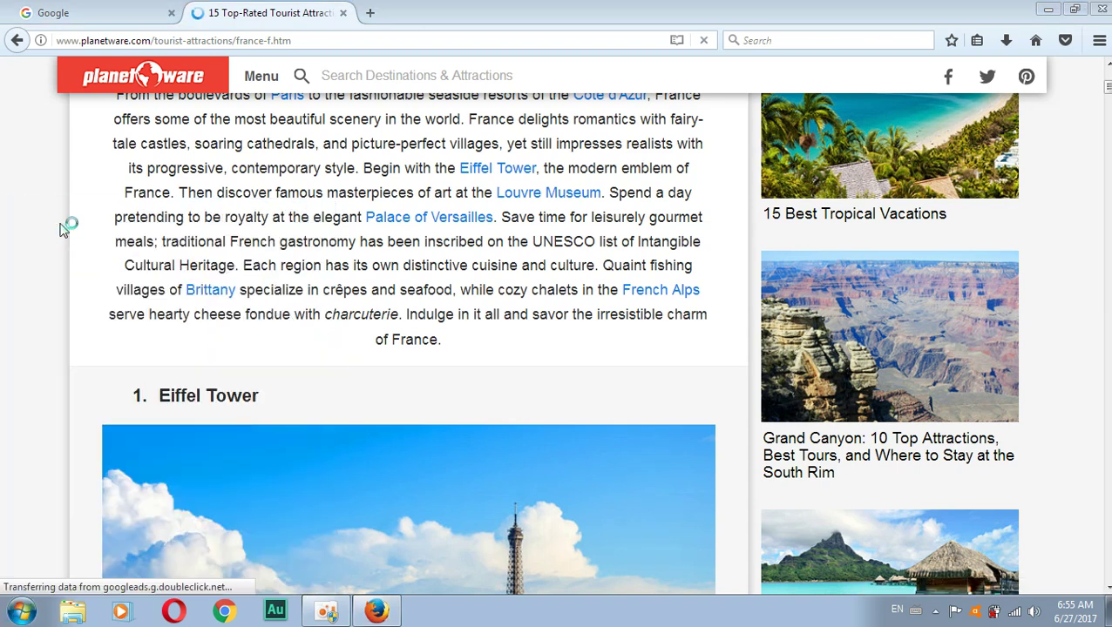
click(422, 119)
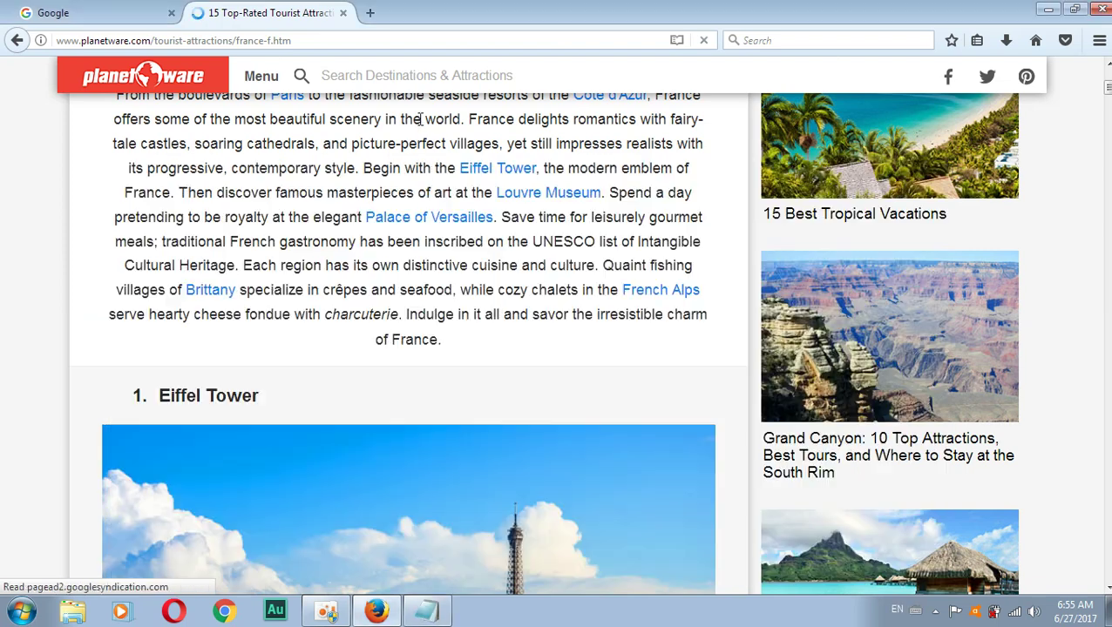
Step: Copy the article's whole introductory paragraph, from "From the boulevards of Paris" to "charm of France."
scroll(498, 257, up, 3)
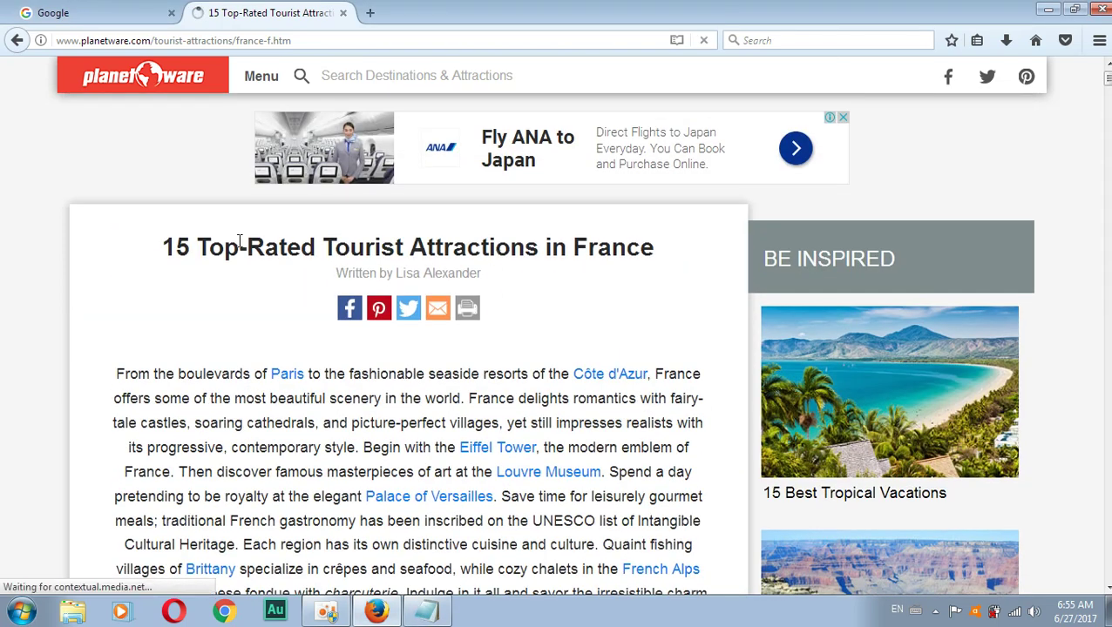
scroll(103, 368, down, 4)
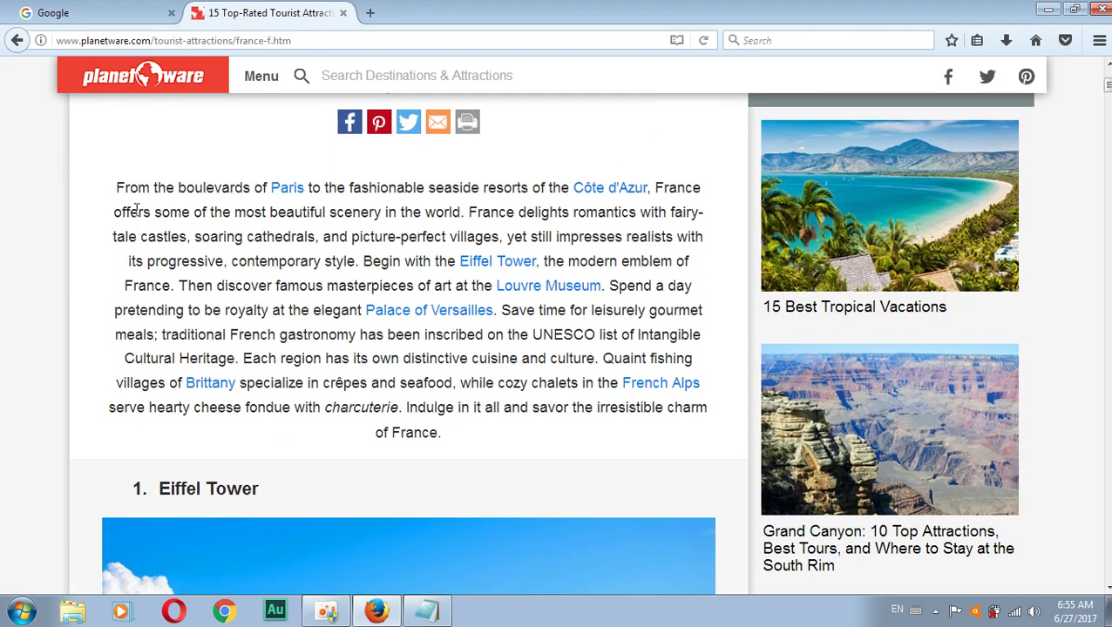
drag(115, 191, 443, 430)
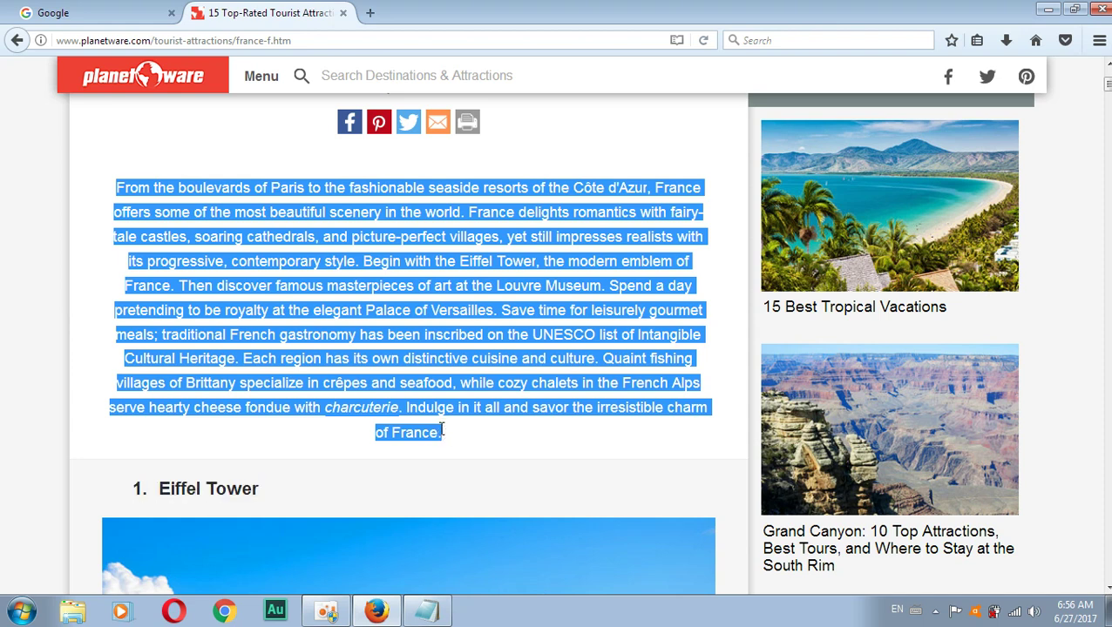
right_click(341, 265)
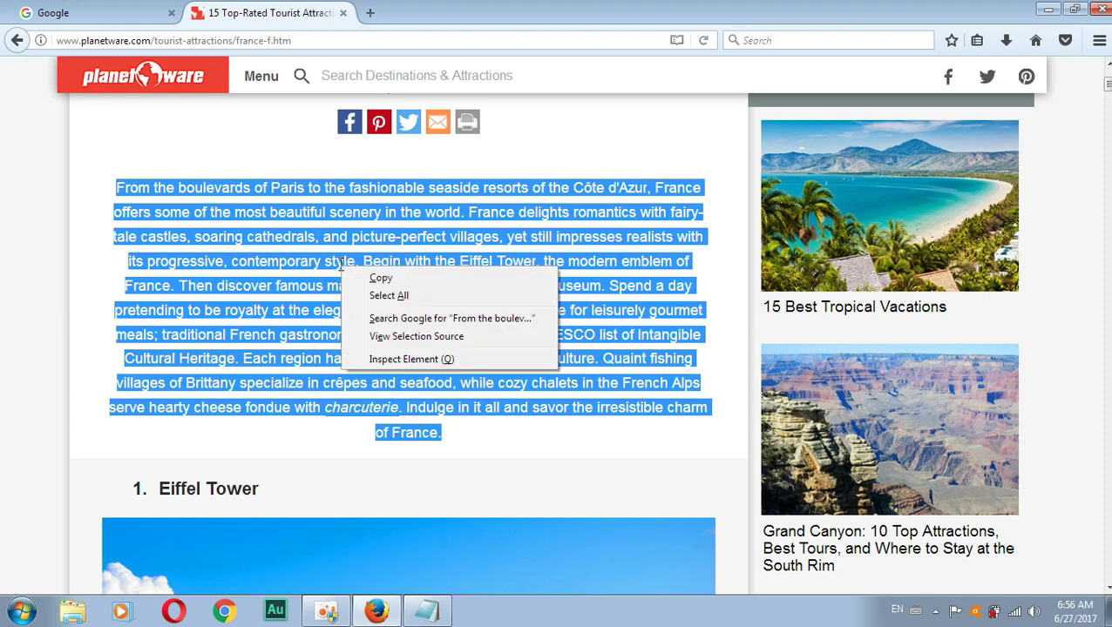
click(381, 279)
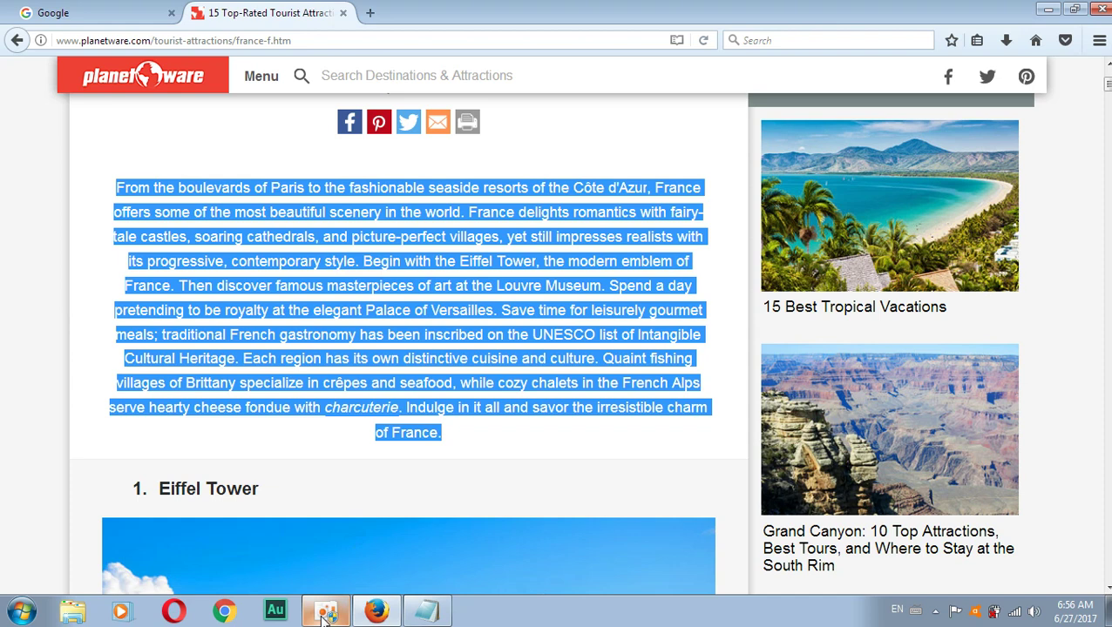
Step: Switch to Notepad, paste the copied introduction into the blank document, and add a line break after it
mouse_move(324, 616)
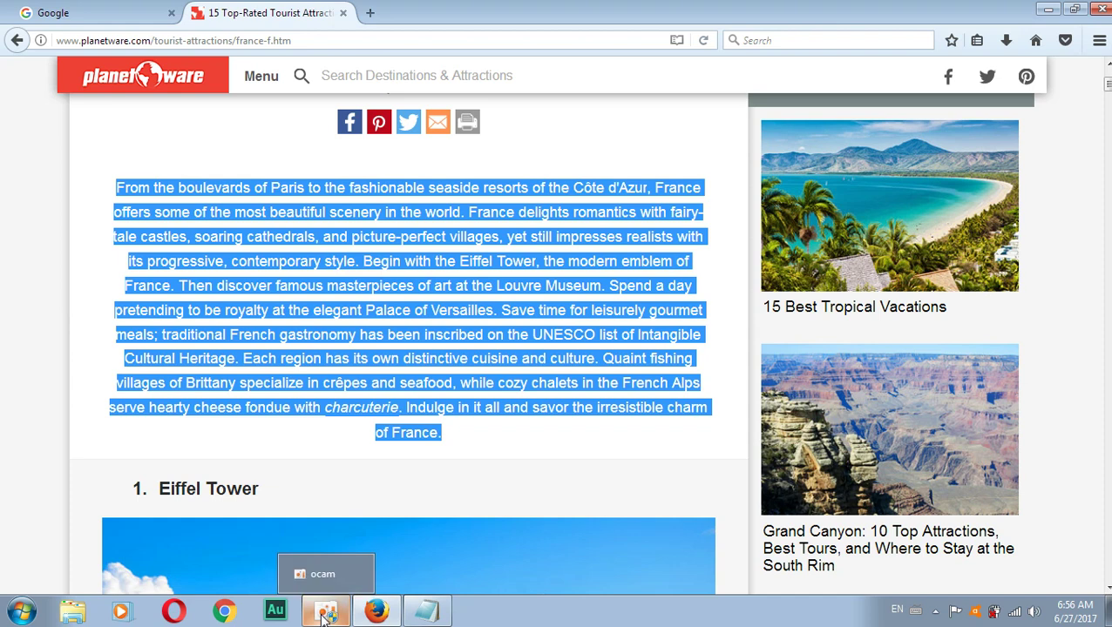
click(427, 612)
right_click(345, 336)
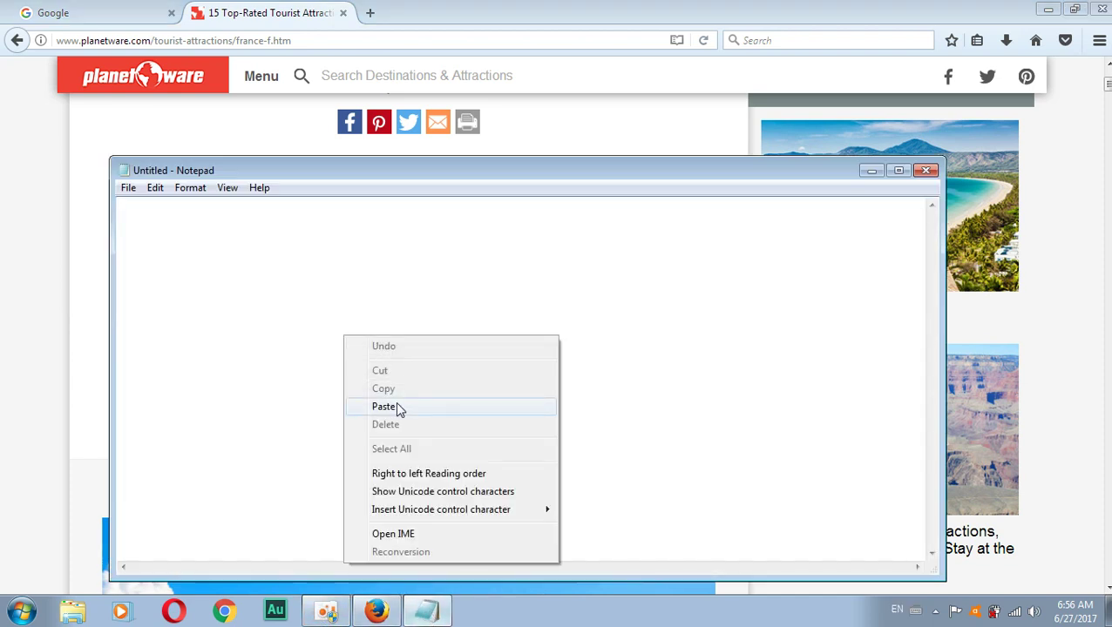
click(395, 402)
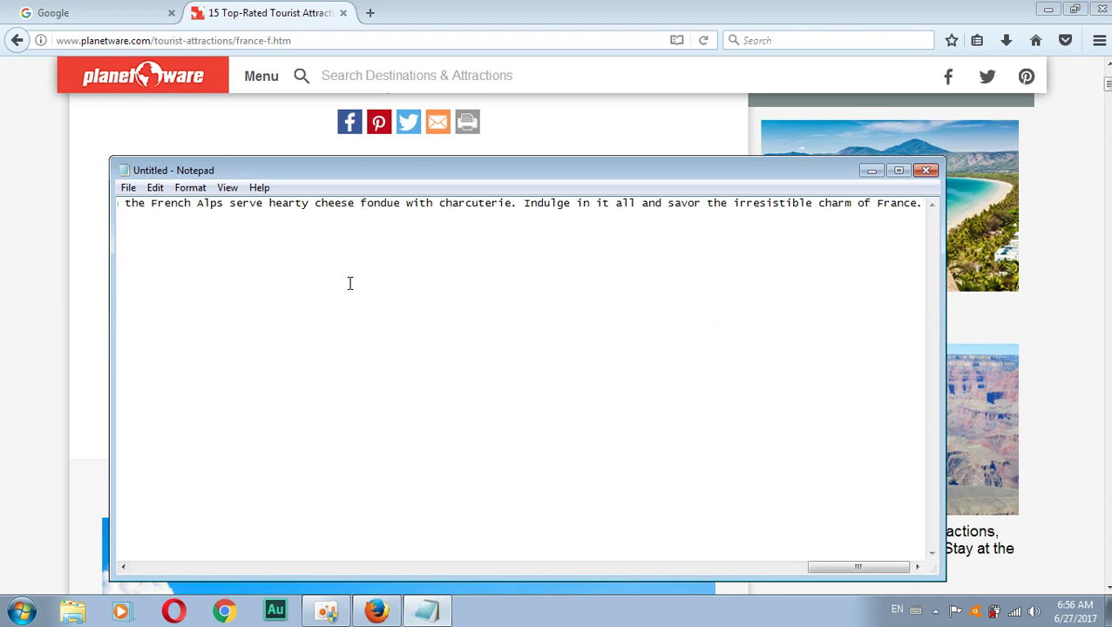
key(Return)
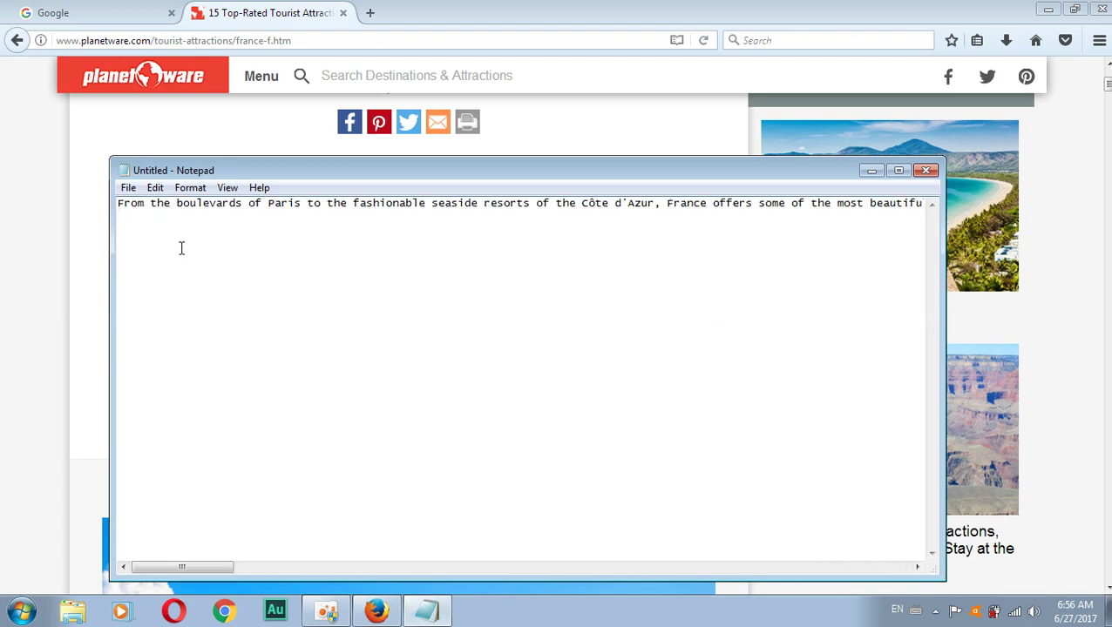
Step: Copy the heading "Eiffel Tower" from the France article and paste it into Notepad below the introduction, followed by a line break
click(99, 270)
scroll(414, 377, down, 5)
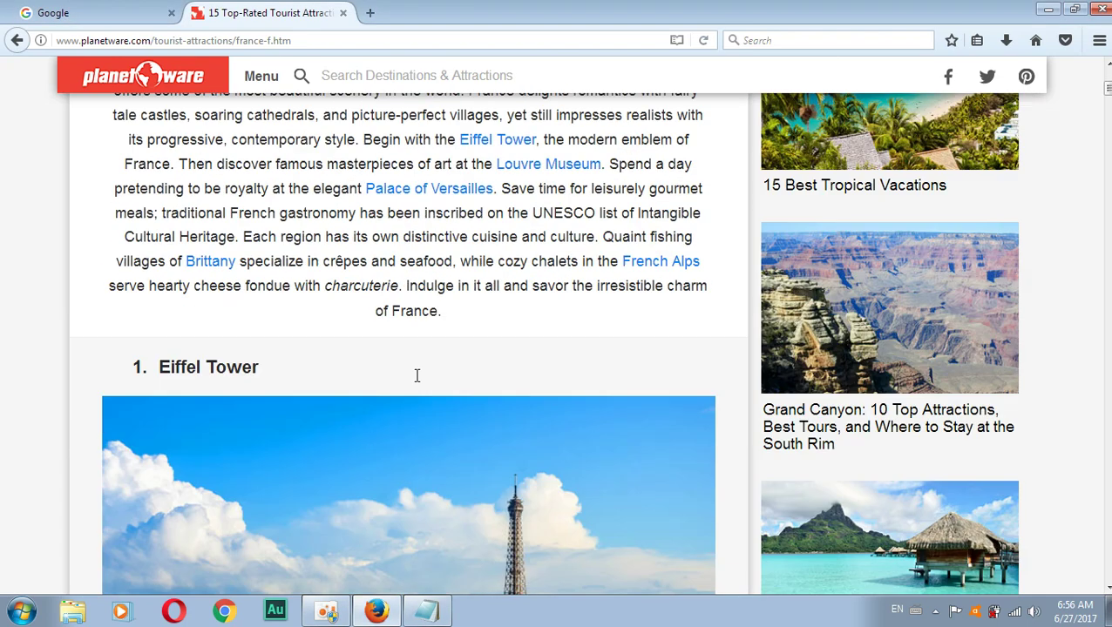
scroll(281, 231, up, 2)
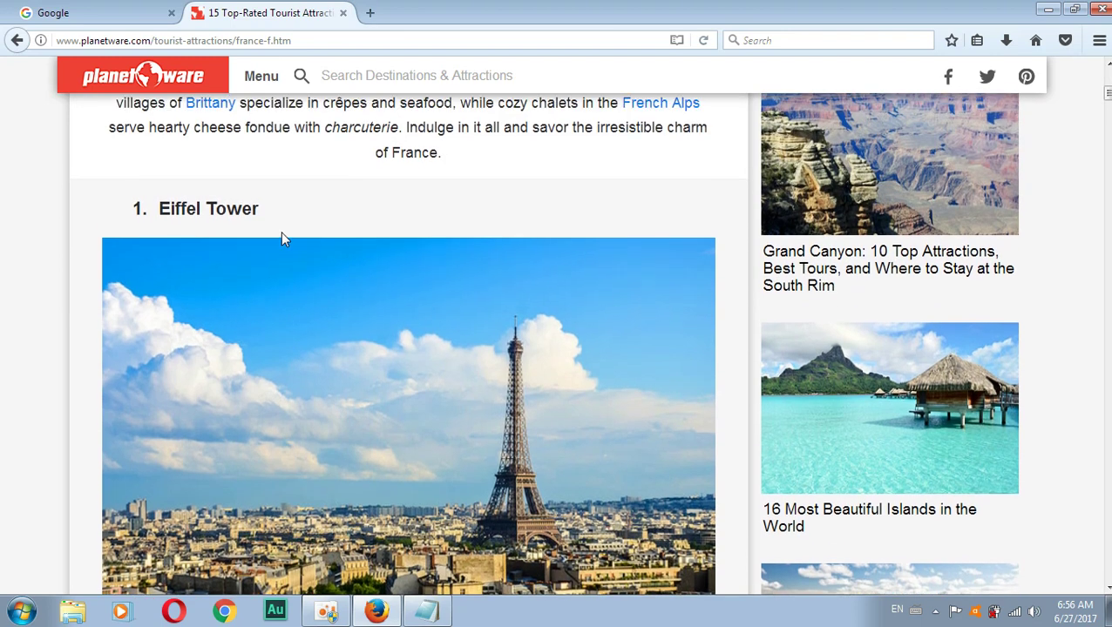
drag(263, 206, 163, 204)
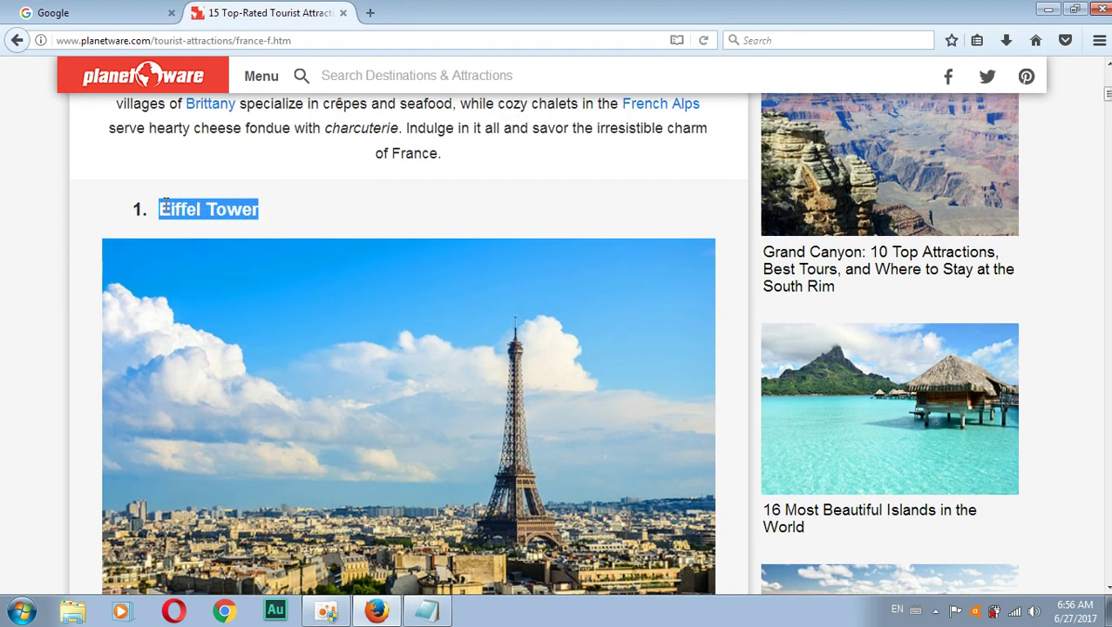
right_click(166, 206)
click(217, 220)
click(427, 612)
right_click(271, 327)
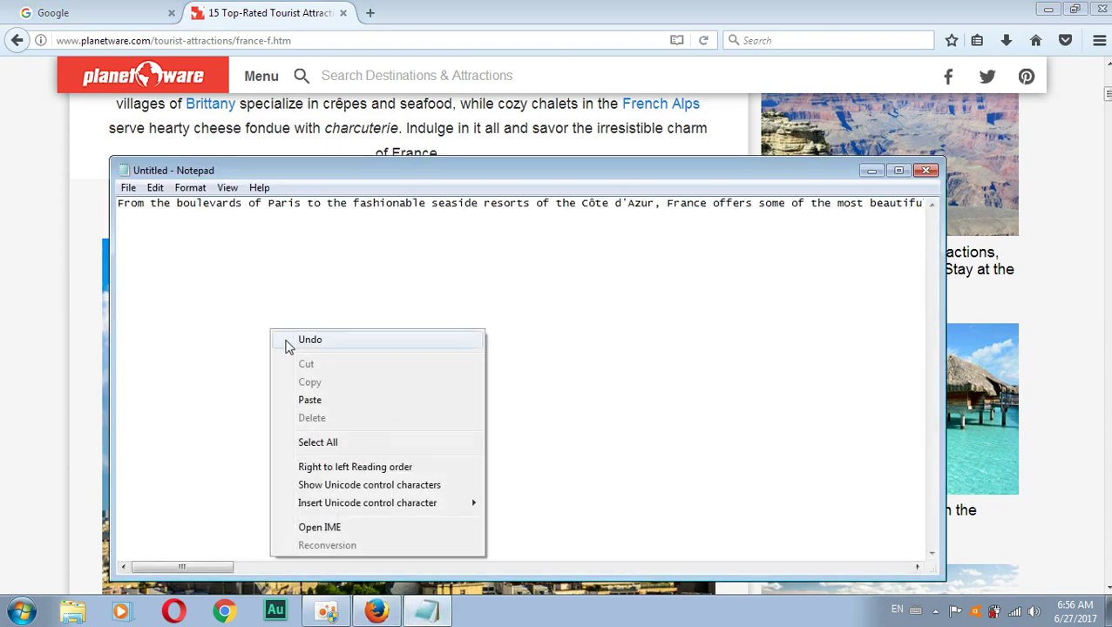
click(321, 400)
Step: Copy the Eiffel Tower paragraph, from "The symbol of Paris" to "on a clear day.", and paste it under its Notepad heading with a line break after
click(89, 369)
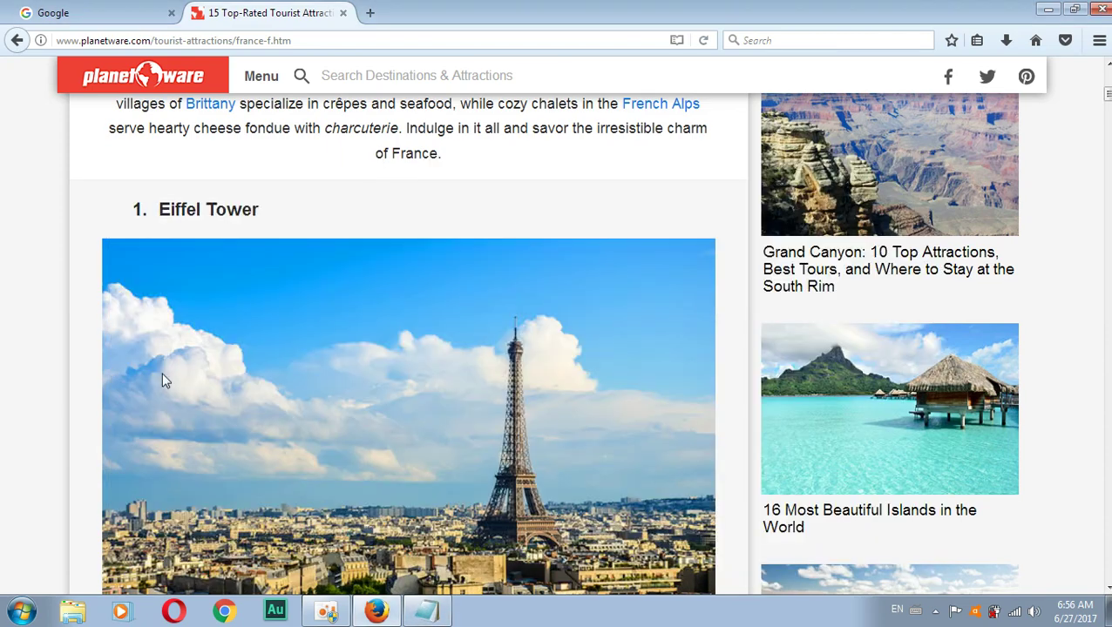
scroll(161, 373, down, 8)
scroll(228, 357, down, 2)
scroll(203, 330, up, 2)
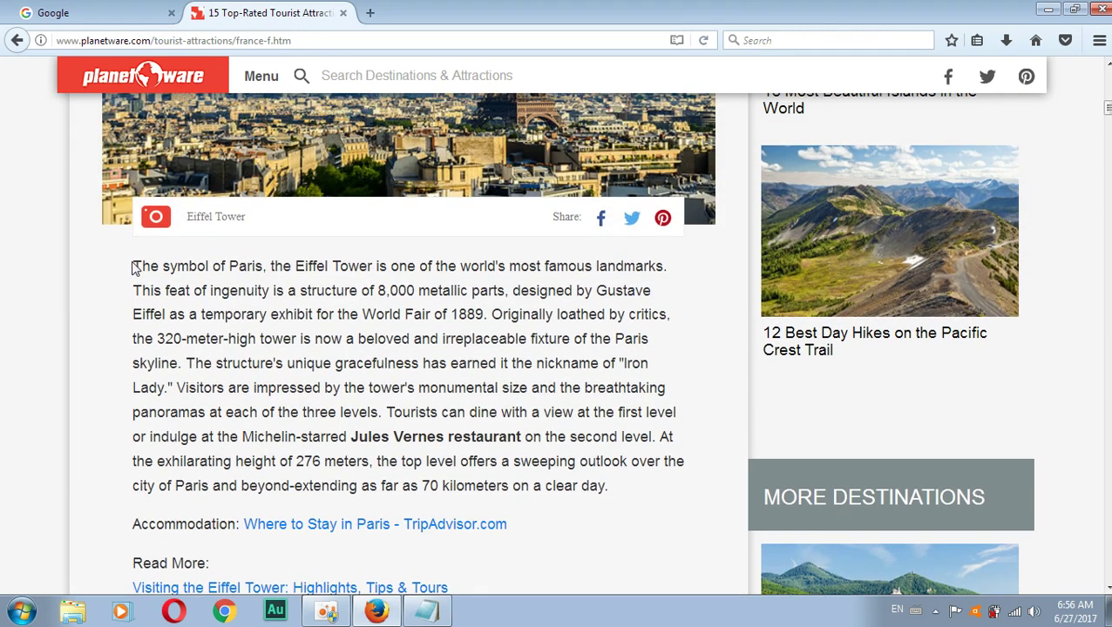
drag(135, 269, 613, 487)
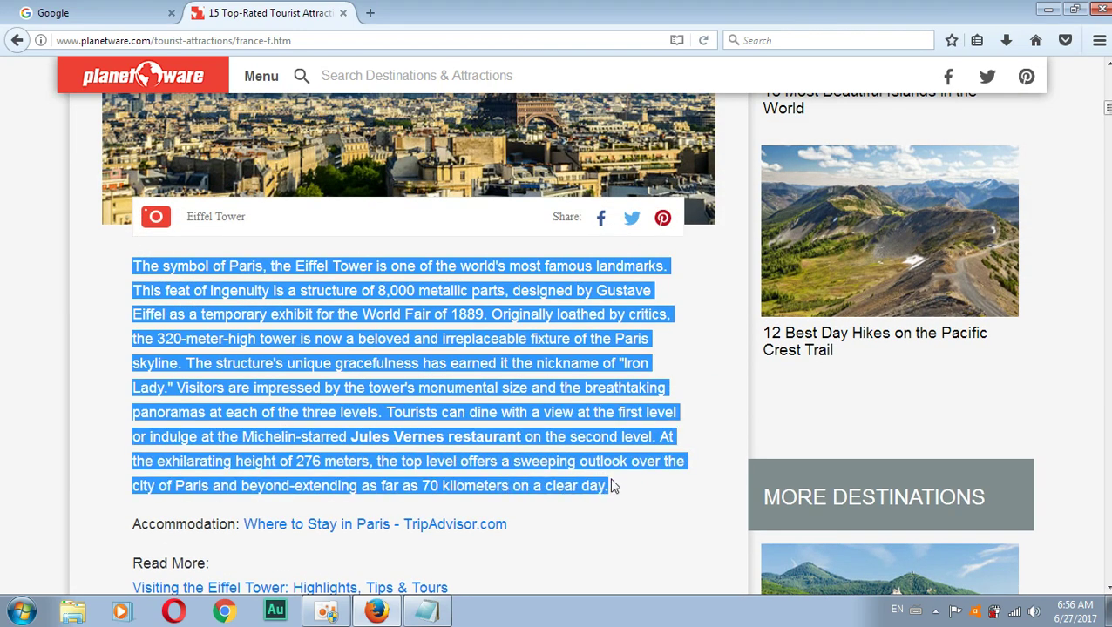
right_click(440, 310)
click(464, 324)
click(426, 612)
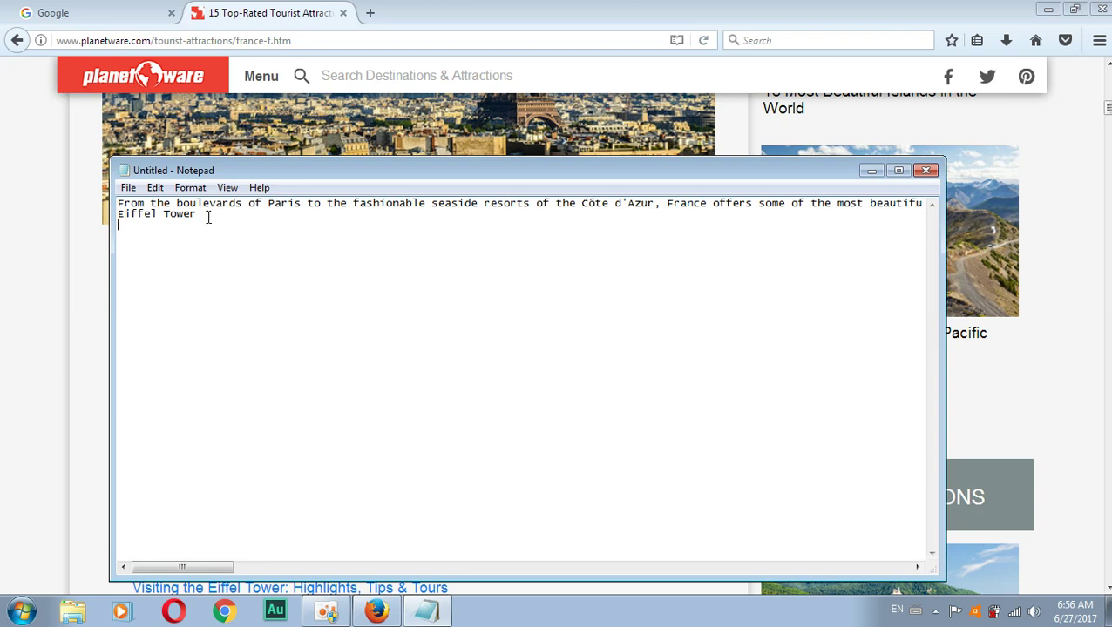
right_click(125, 241)
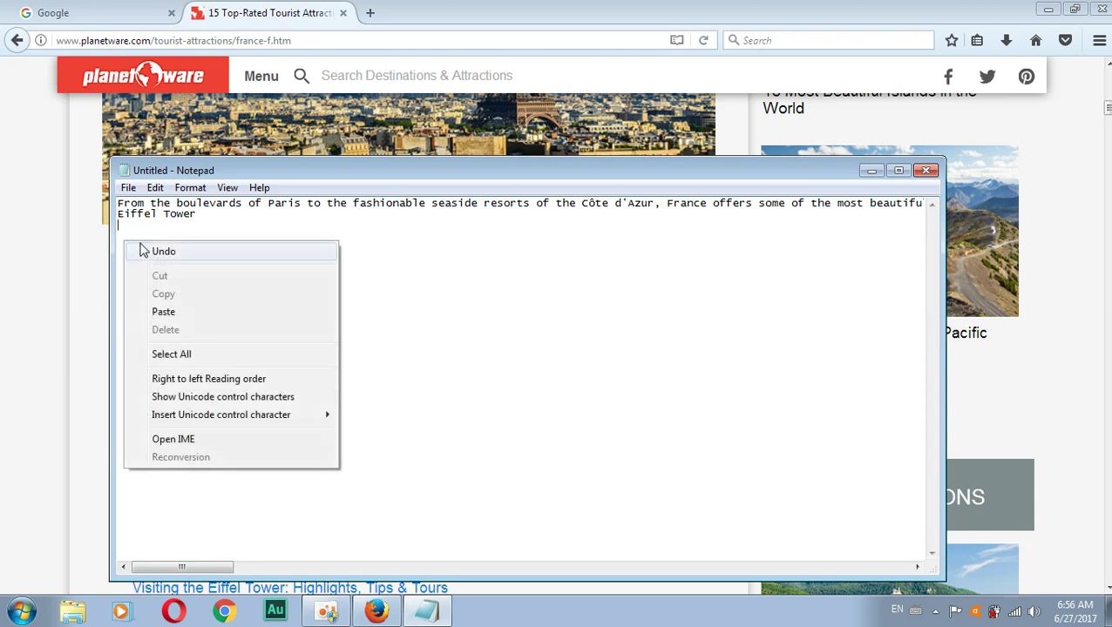
click(169, 316)
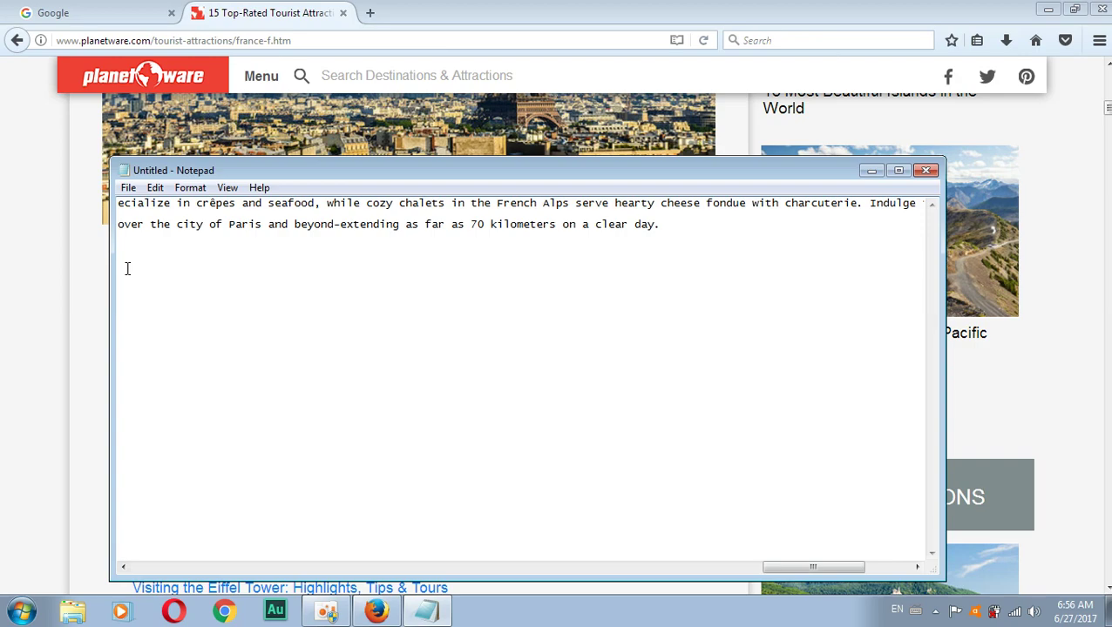
key(Return)
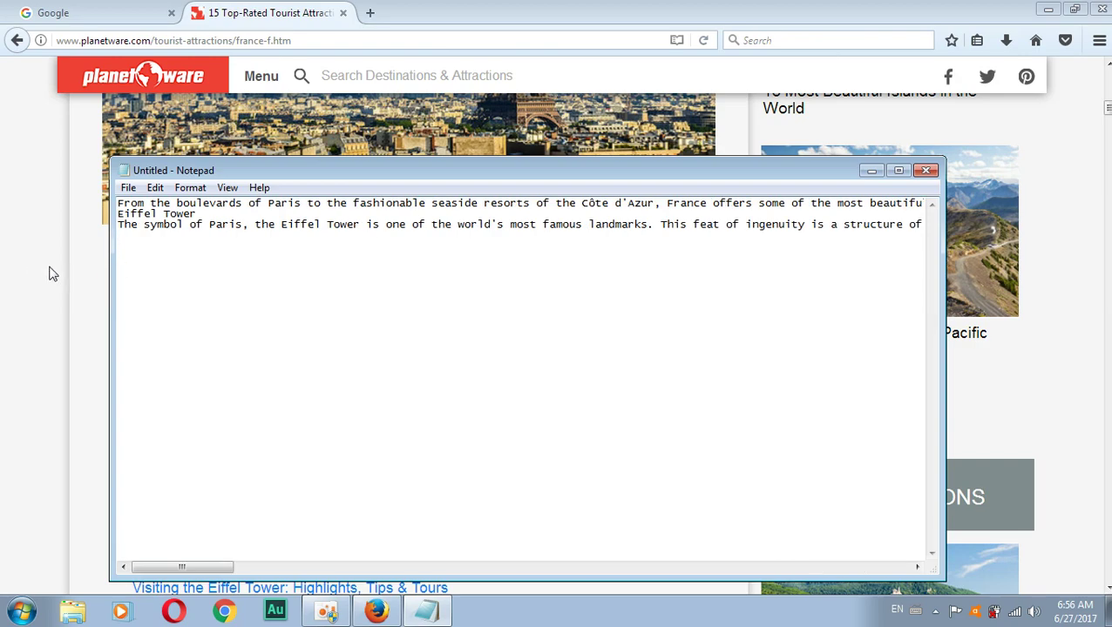
Step: Copy the article's second heading, "Louvre Museum", and paste it into Notepad below the Eiffel Tower text, followed by a line break
click(91, 289)
scroll(404, 390, down, 5)
scroll(405, 391, down, 2)
drag(296, 139, 163, 144)
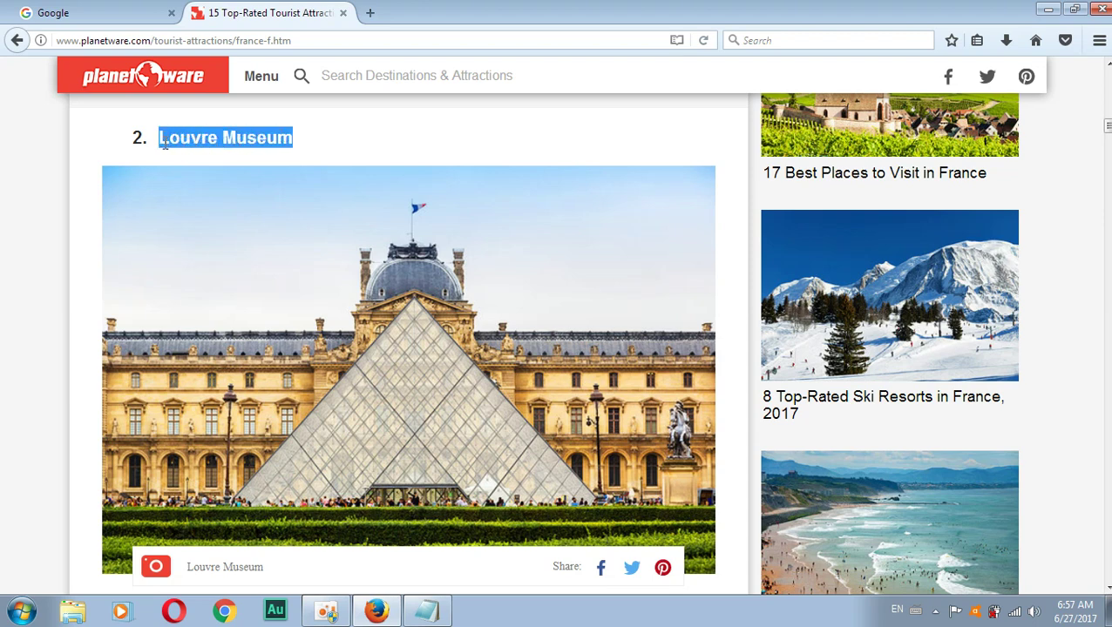
right_click(212, 139)
click(244, 154)
click(427, 613)
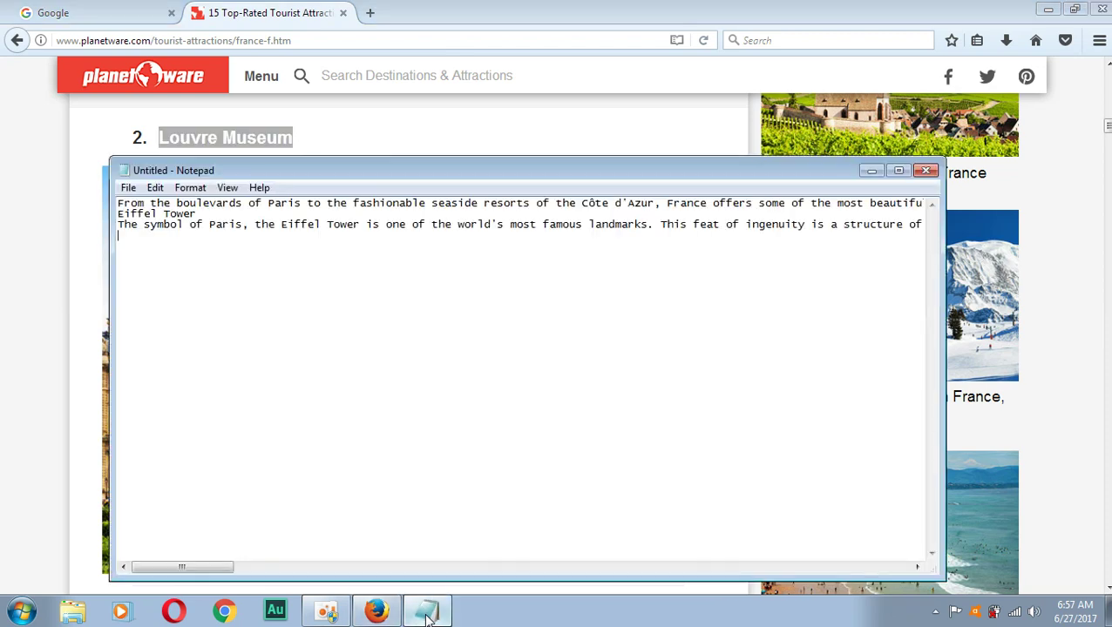
right_click(174, 286)
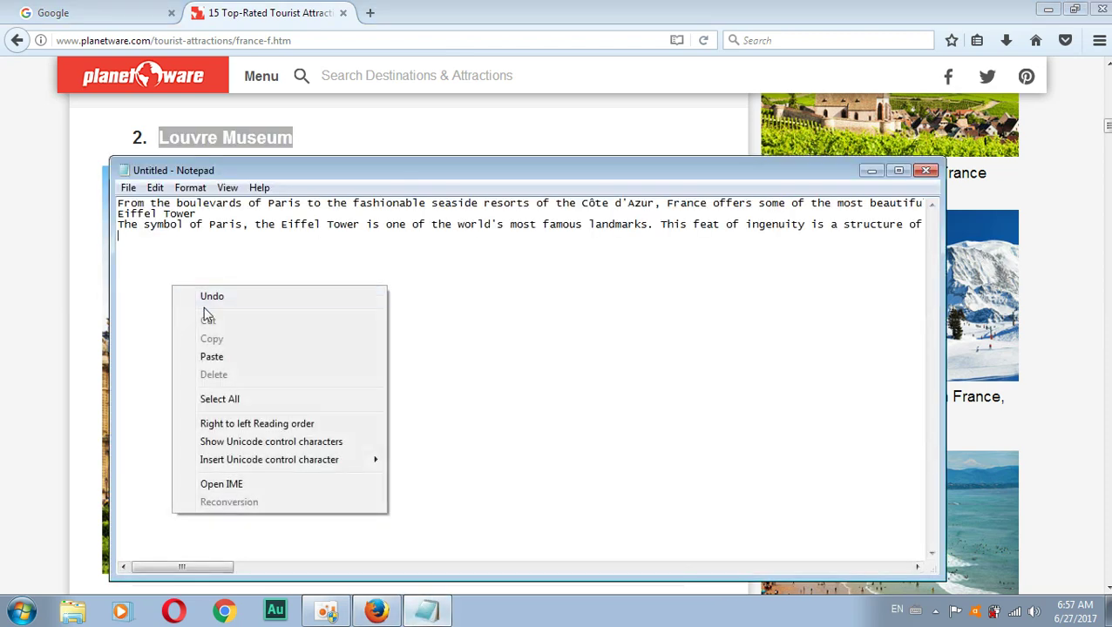
click(213, 357)
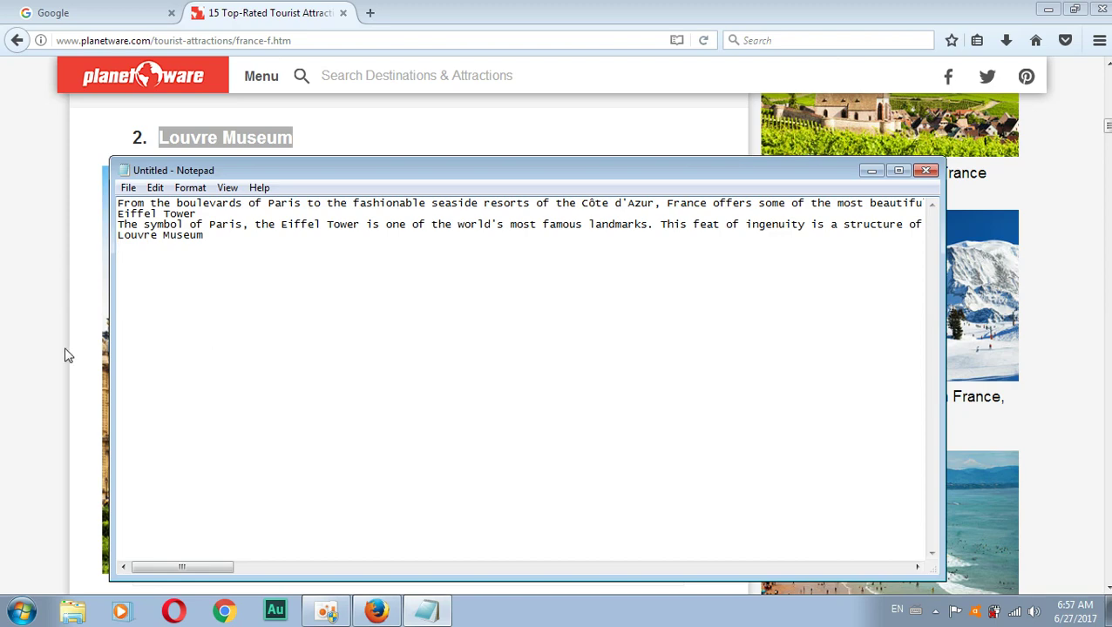
Step: Copy the Louvre paragraph, from "In the former royal palace" to "most rewarding experience.", and paste it under its Notepad heading with a line break after
click(86, 316)
scroll(228, 390, down, 3)
scroll(228, 390, down, 1)
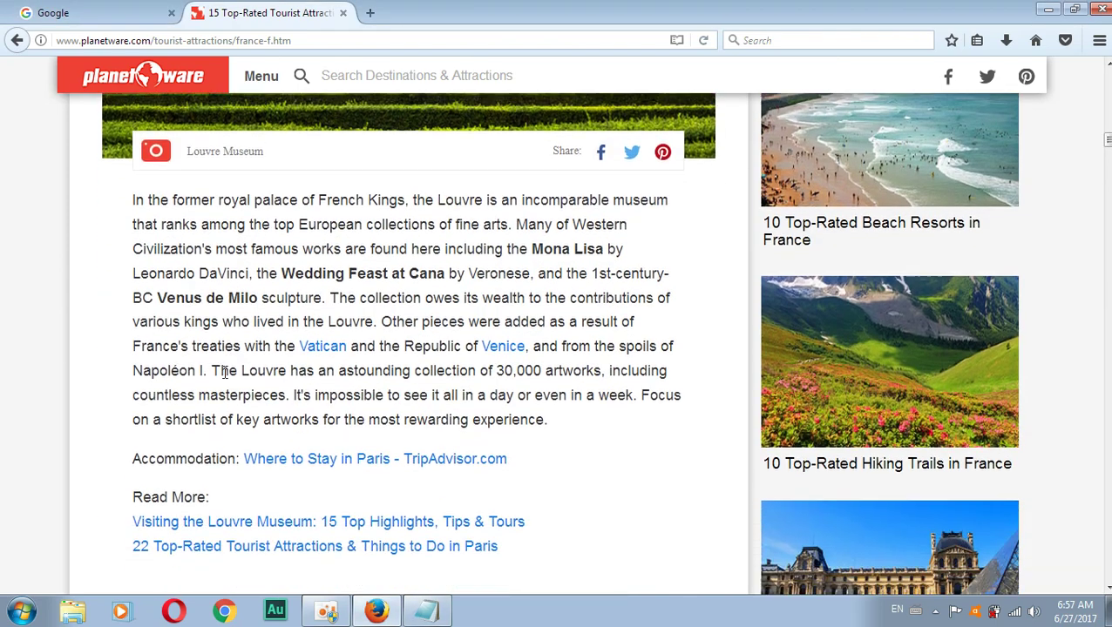
drag(133, 194, 586, 417)
right_click(427, 291)
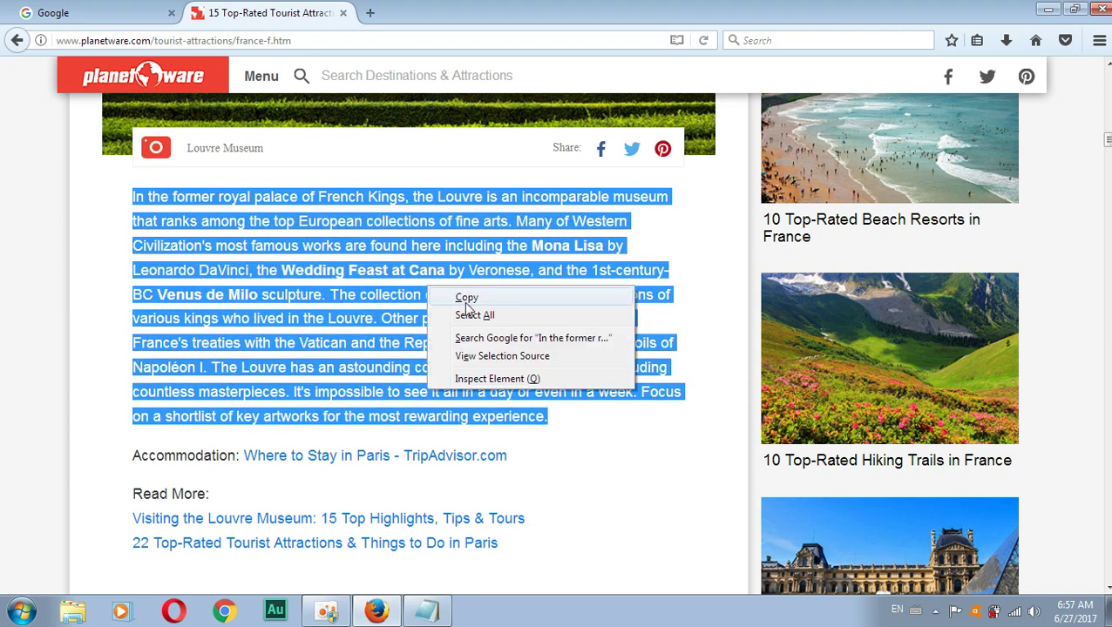
click(469, 297)
click(419, 600)
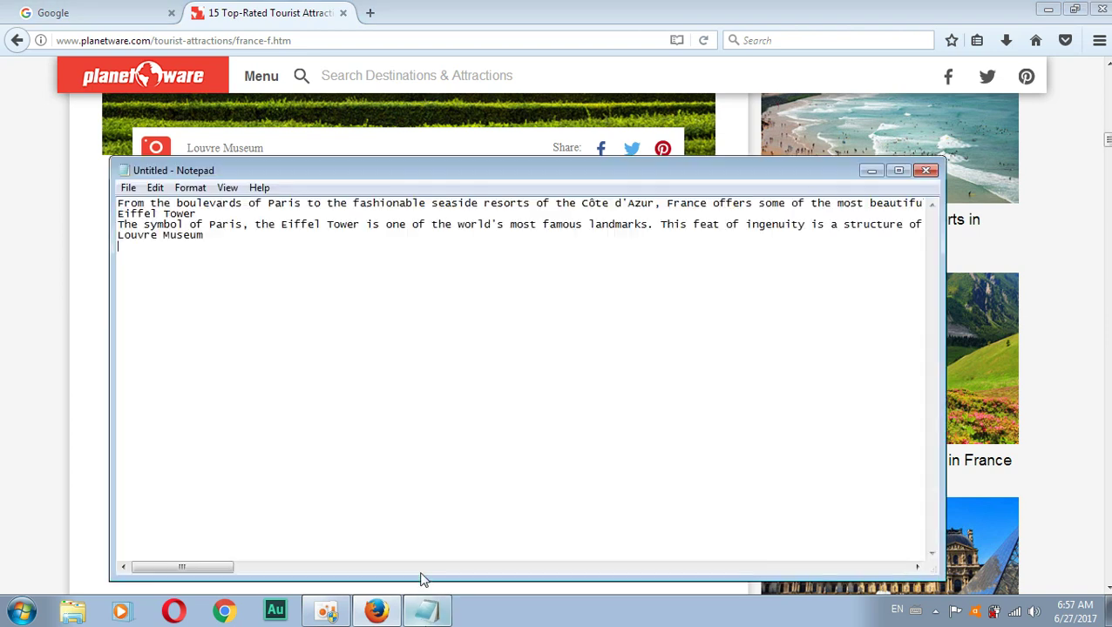
right_click(154, 268)
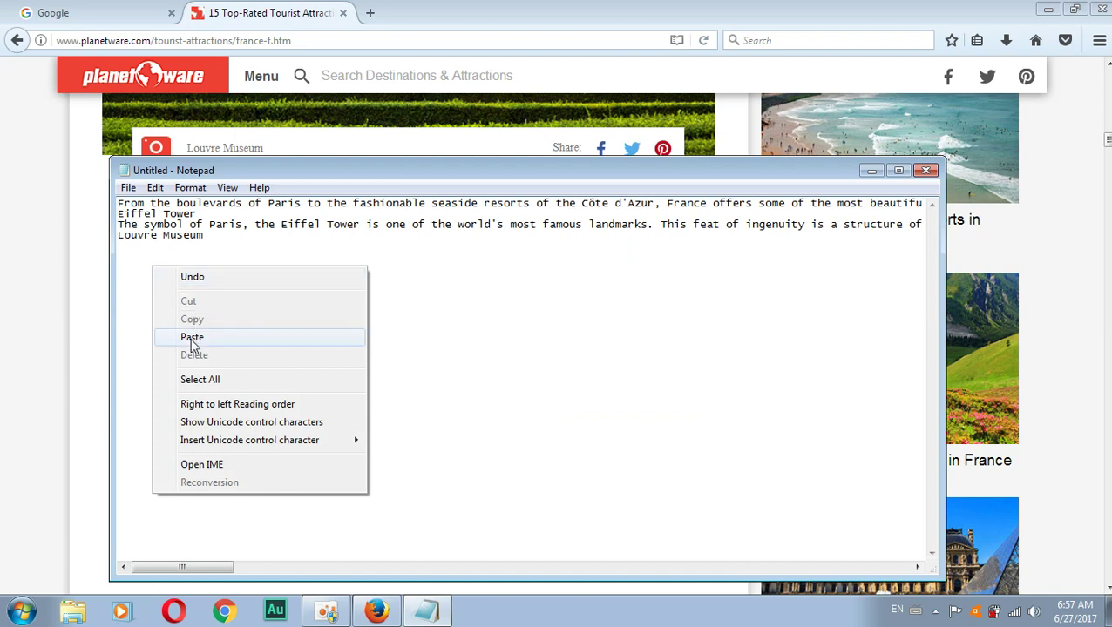
click(191, 338)
key(Return)
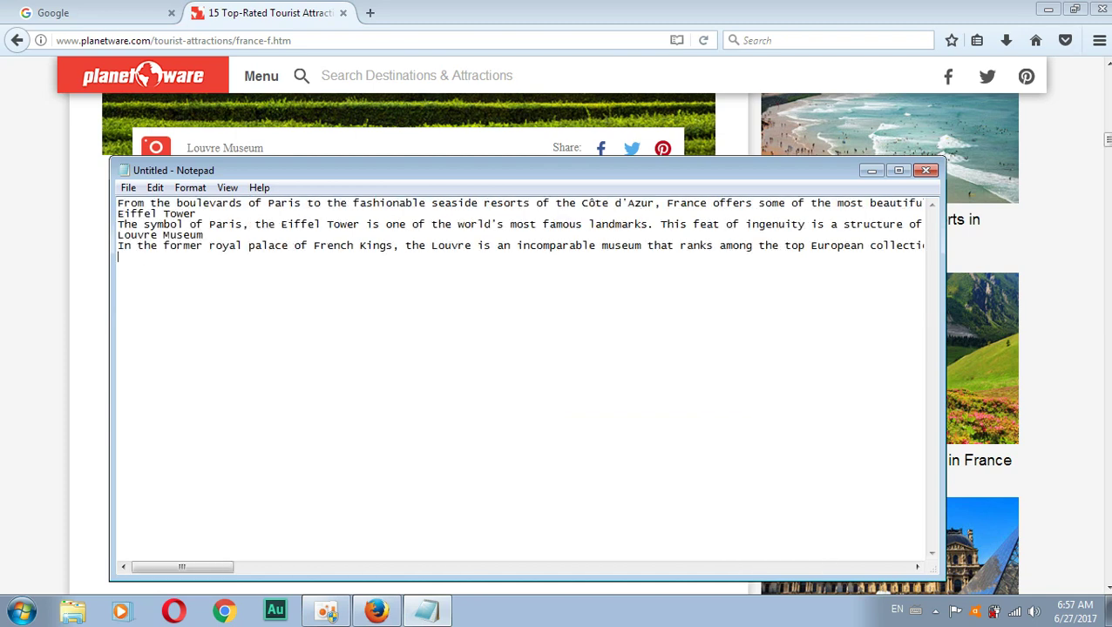
Step: Copy the article's third heading, "Palace of Versailles", and paste it into Notepad below the Louvre text, followed by a line break
click(84, 311)
scroll(348, 410, down, 5)
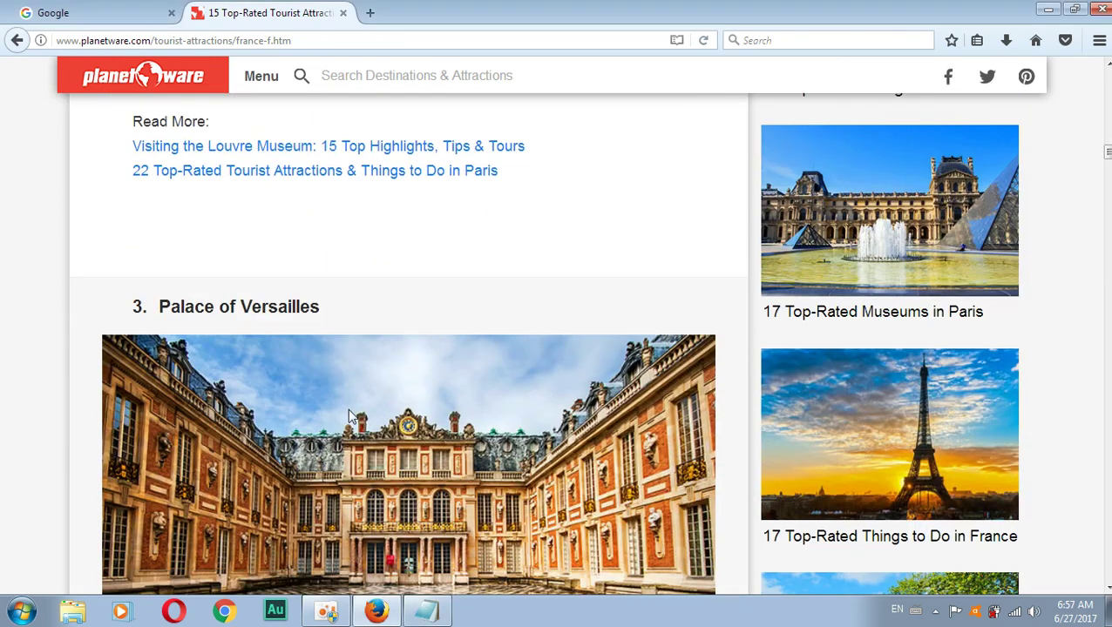
scroll(349, 416, down, 2)
drag(321, 124, 161, 115)
right_click(176, 120)
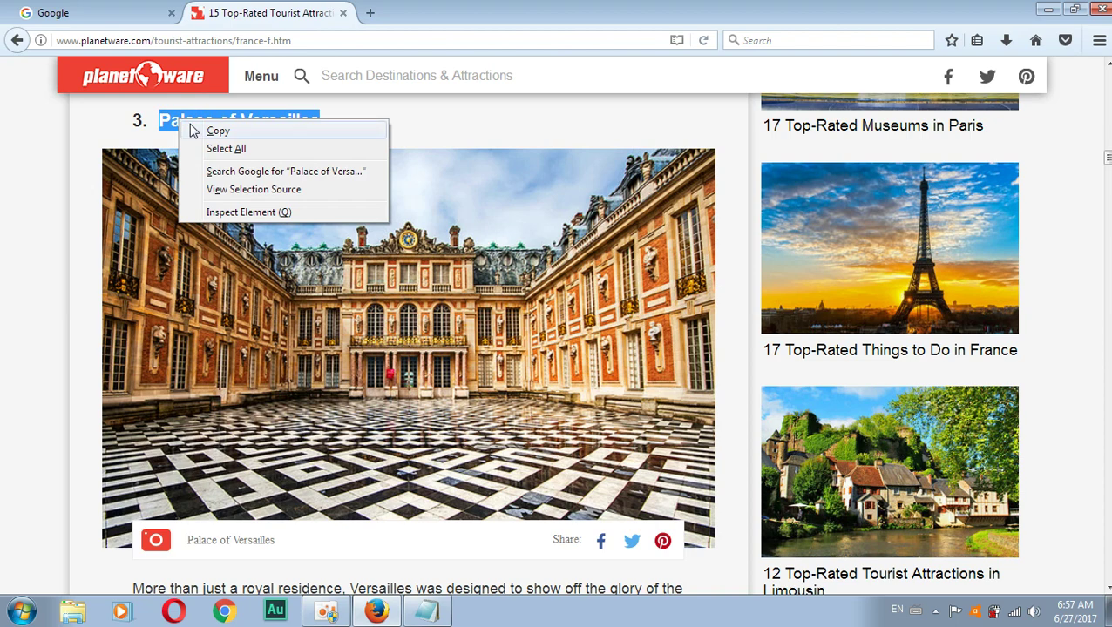
click(213, 132)
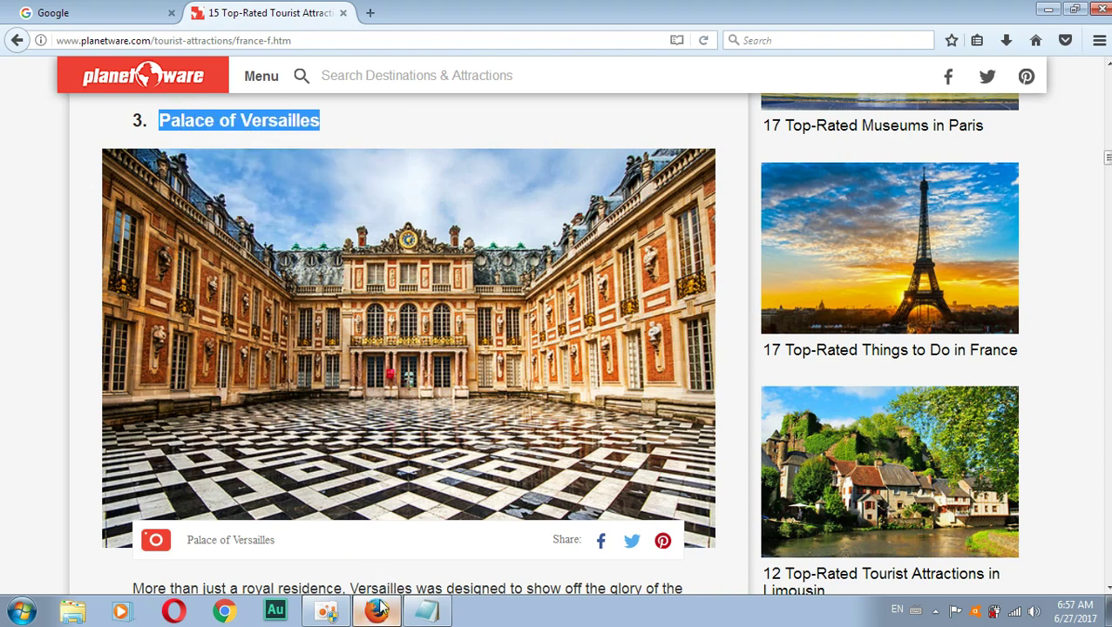
click(429, 613)
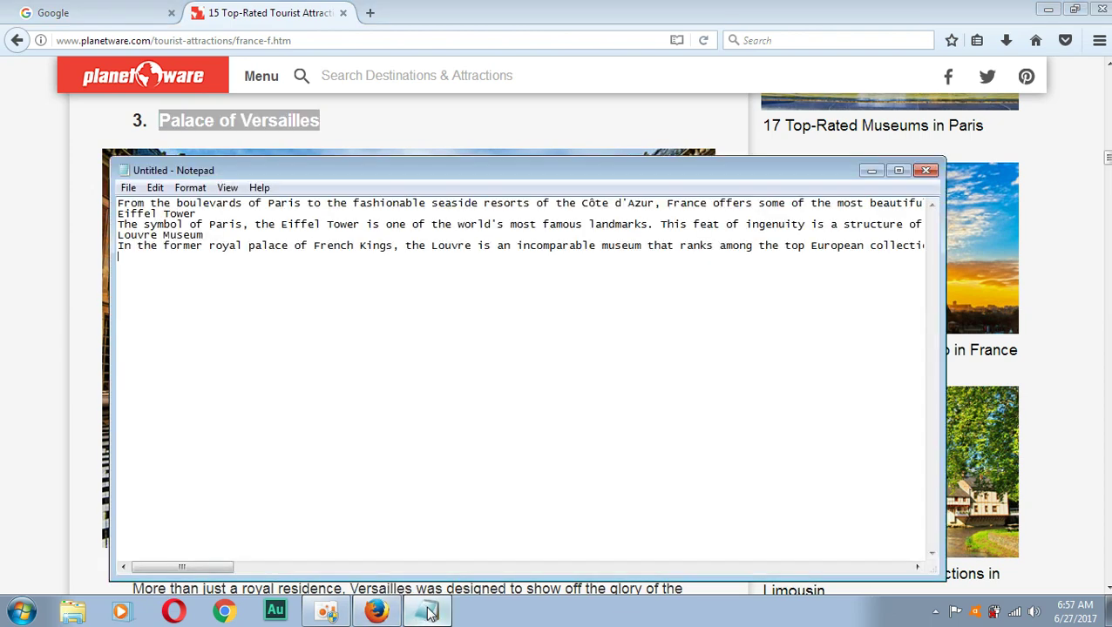
right_click(160, 288)
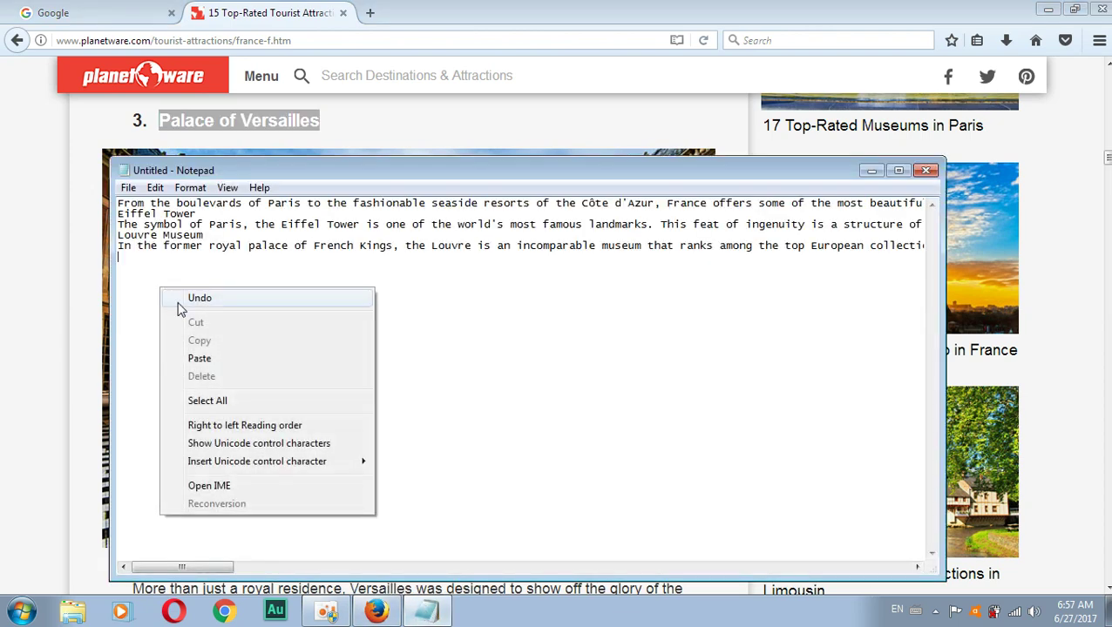
click(199, 359)
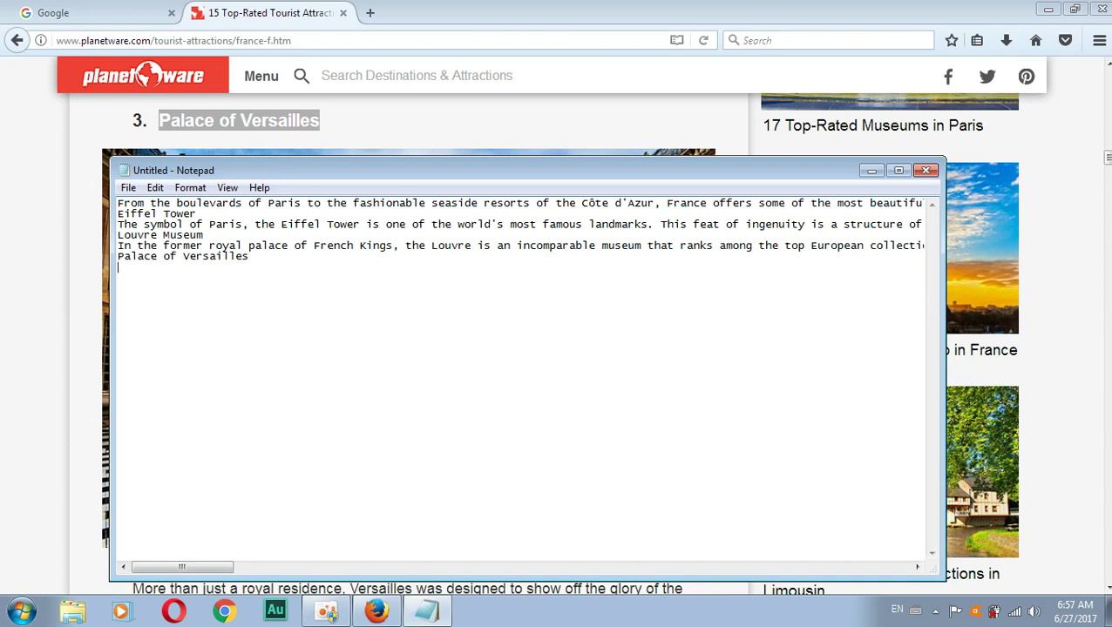
right_click(143, 277)
click(126, 275)
Step: Copy the Versailles paragraph, from "More than just a royal residence" to "escape court life.", and paste it under its Notepad heading with a line break after
click(98, 274)
scroll(181, 294, down, 4)
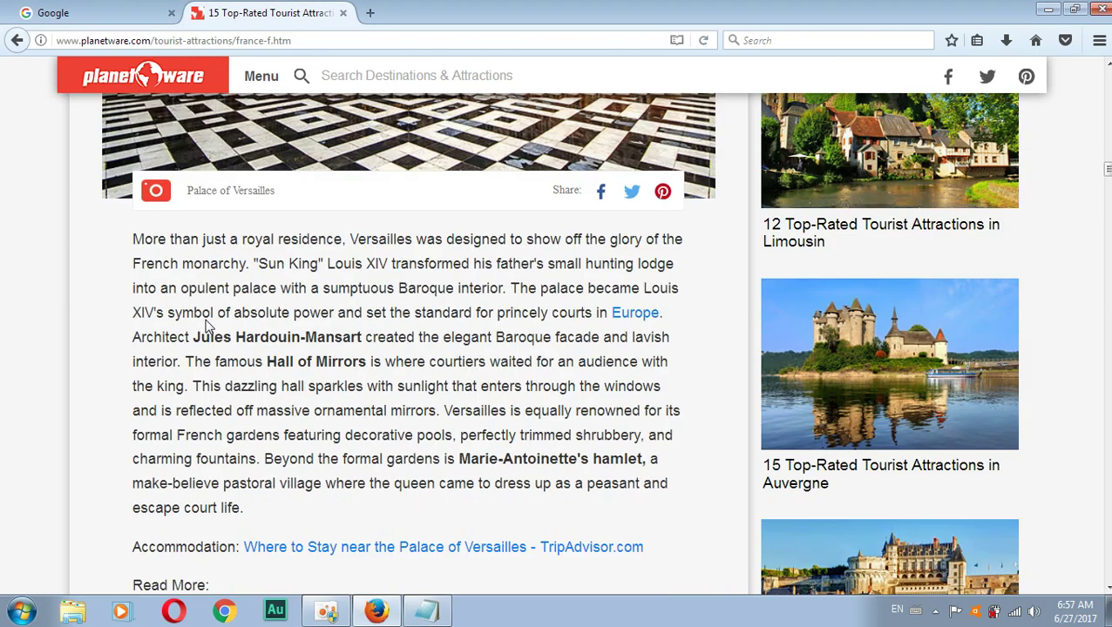
drag(133, 216, 295, 481)
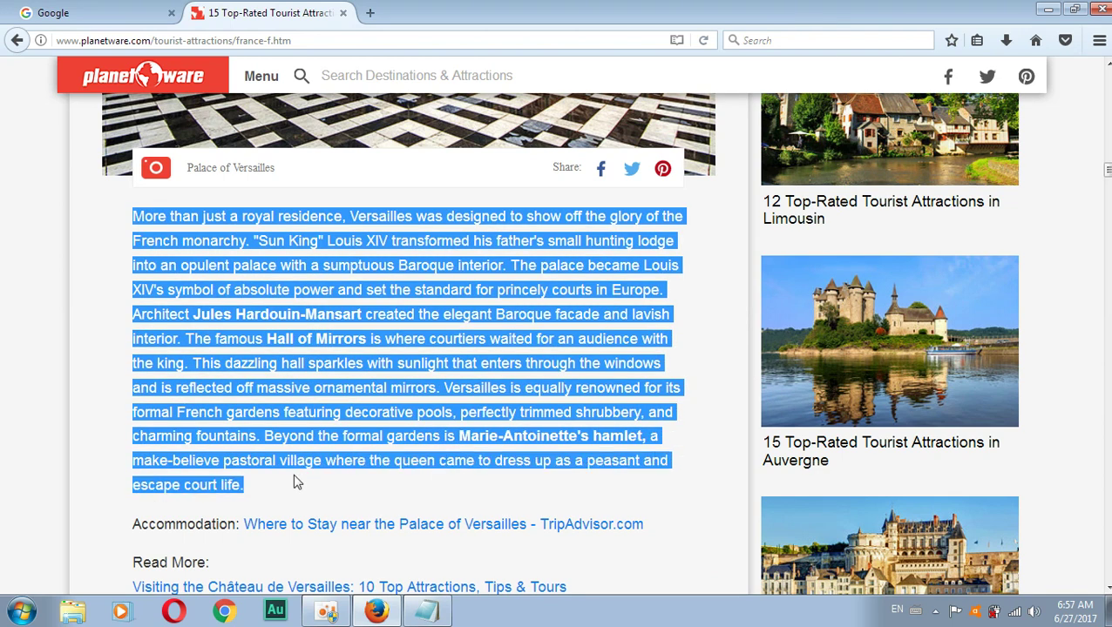
right_click(271, 267)
click(87, 15)
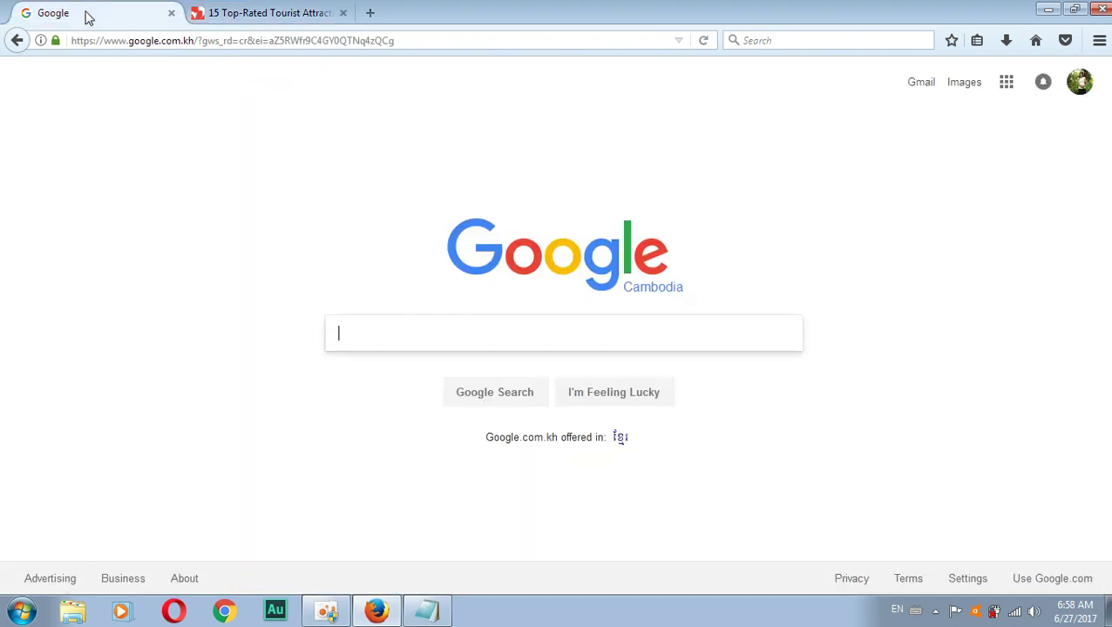
click(229, 16)
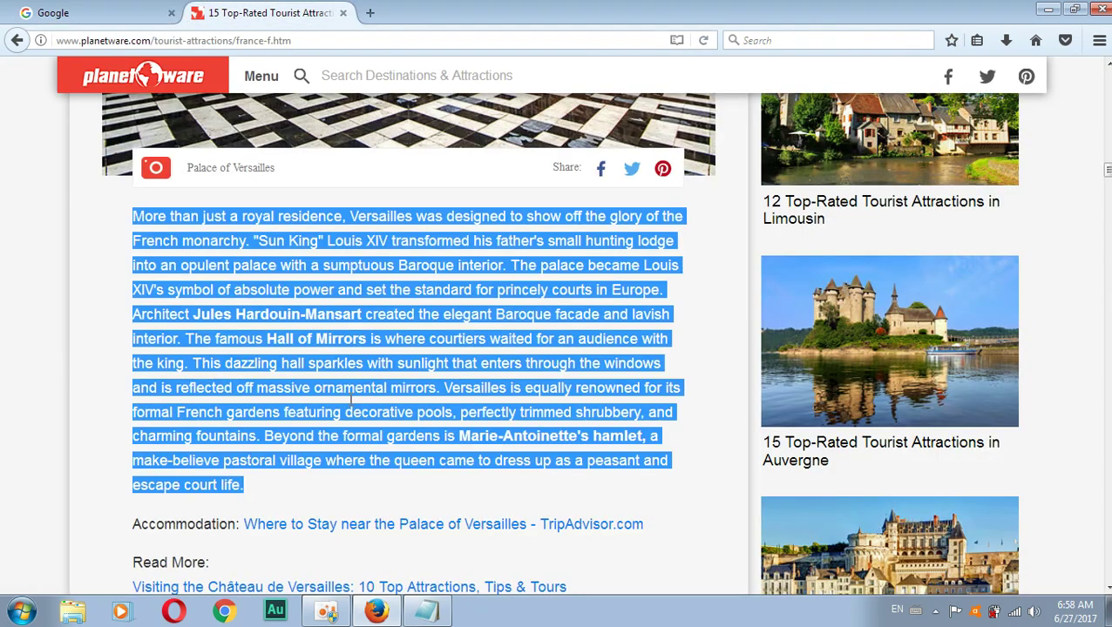
click(427, 612)
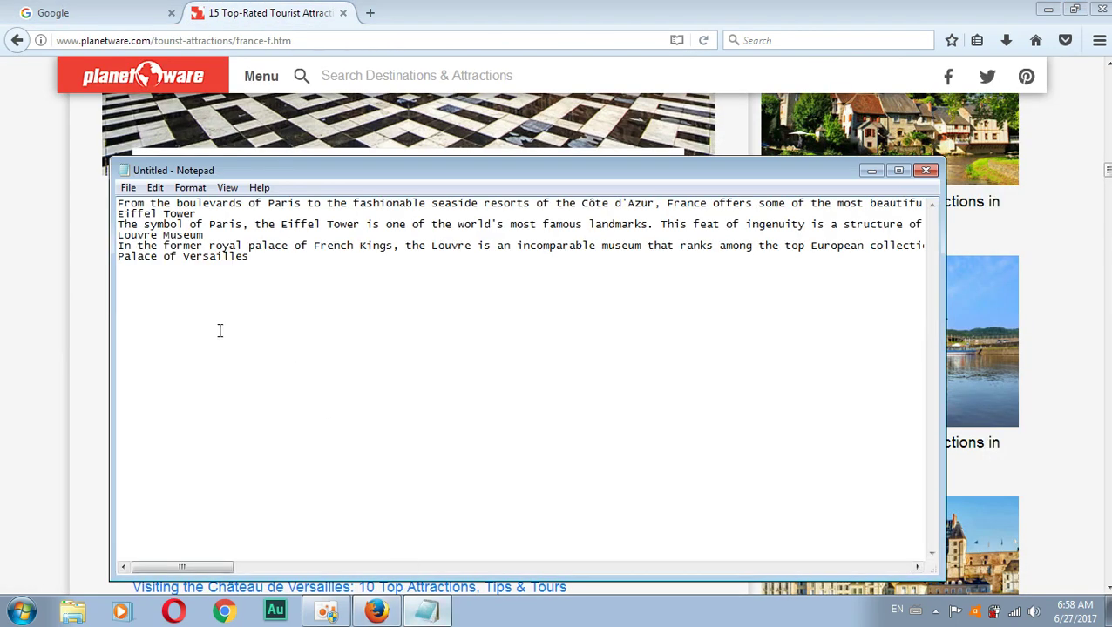
right_click(126, 280)
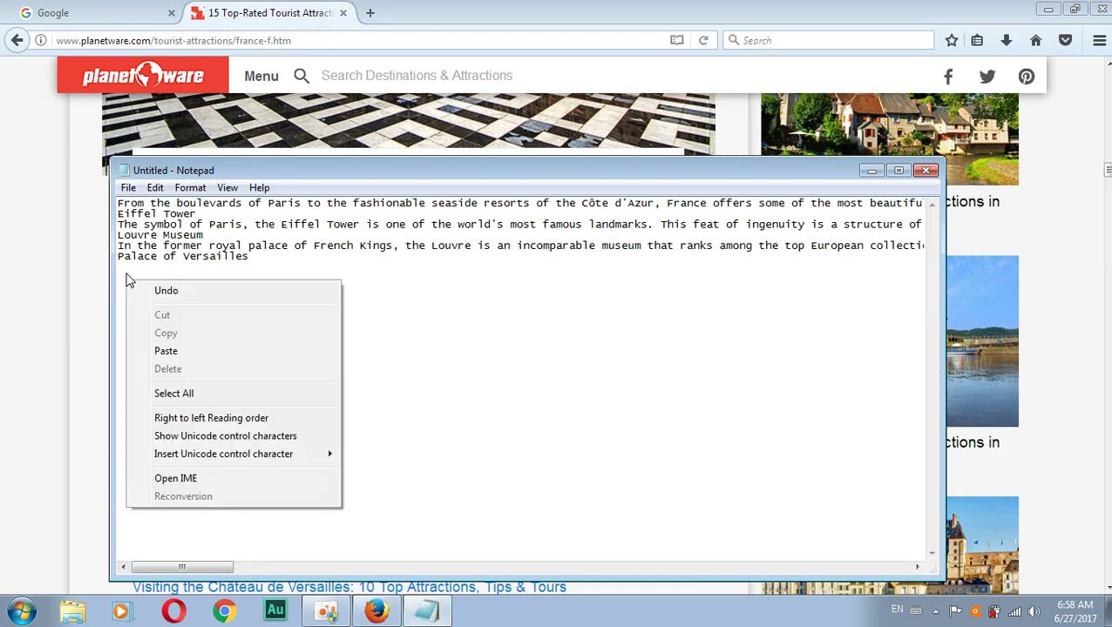
right_click(125, 271)
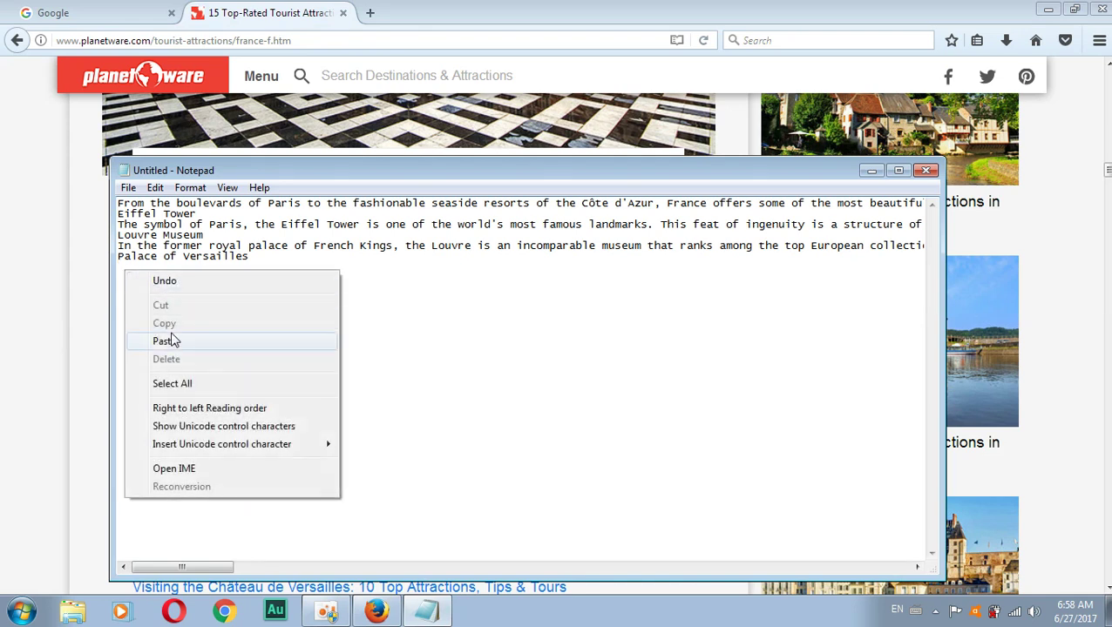
click(169, 341)
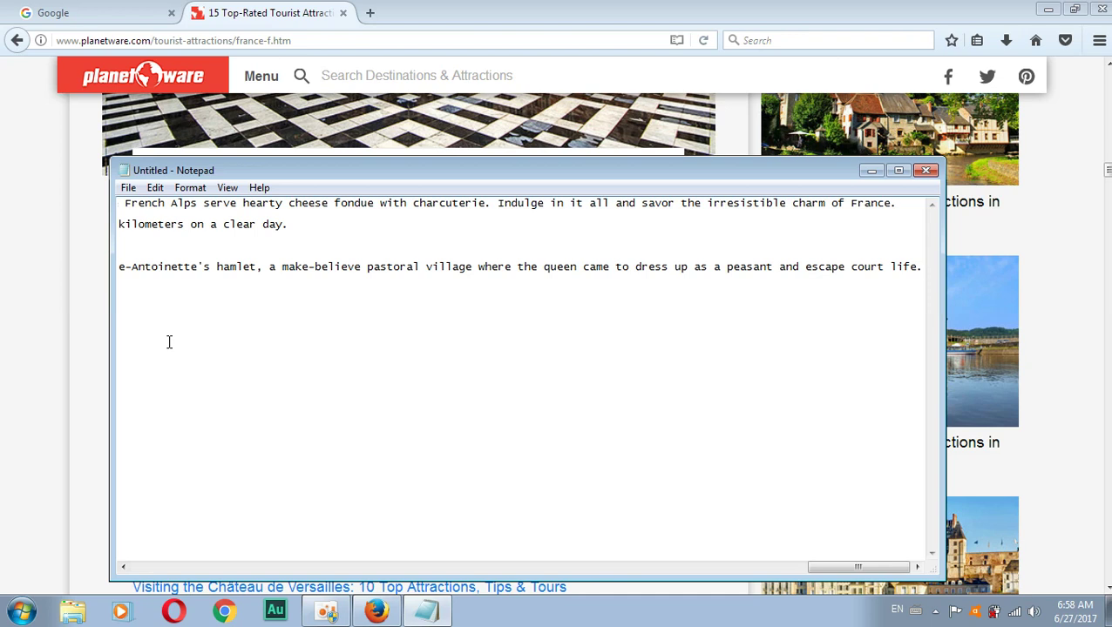
key(Return)
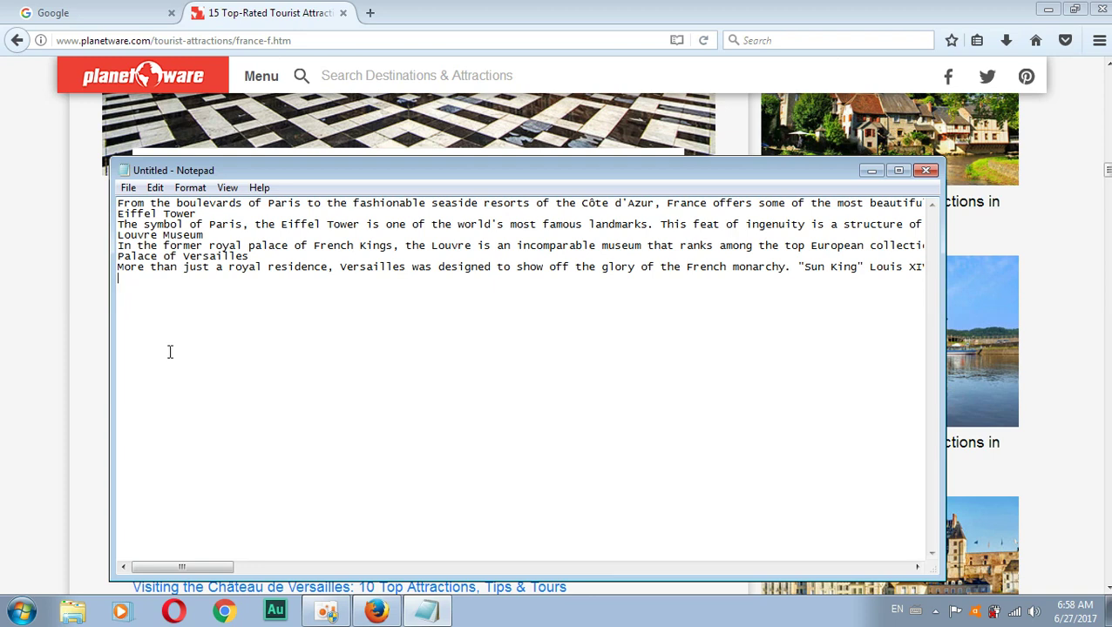
right_click(122, 278)
click(403, 364)
click(80, 21)
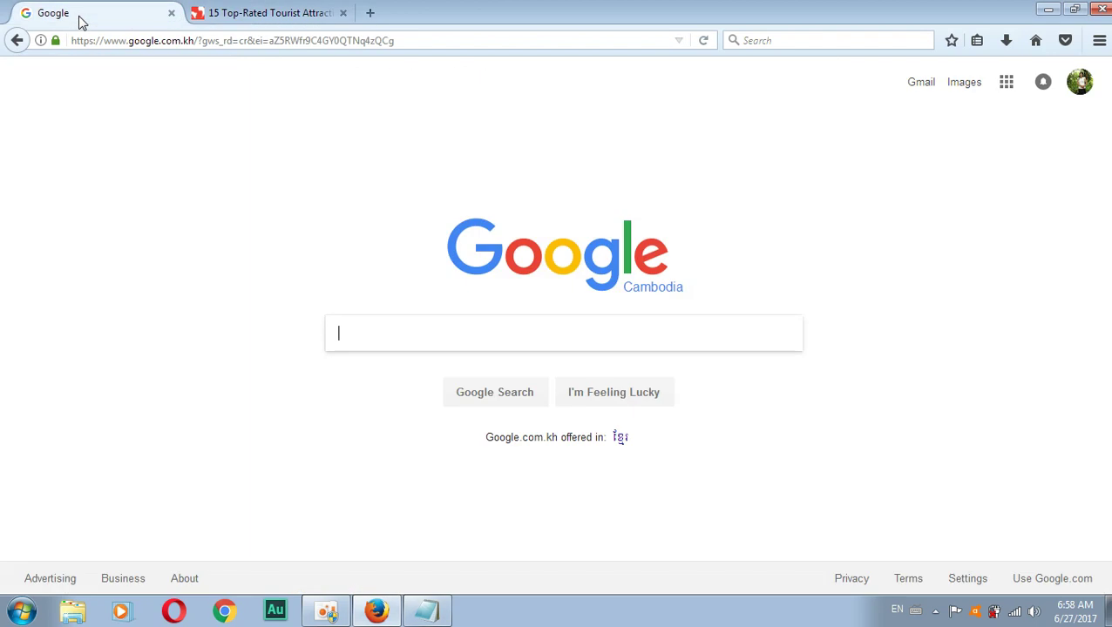
click(281, 19)
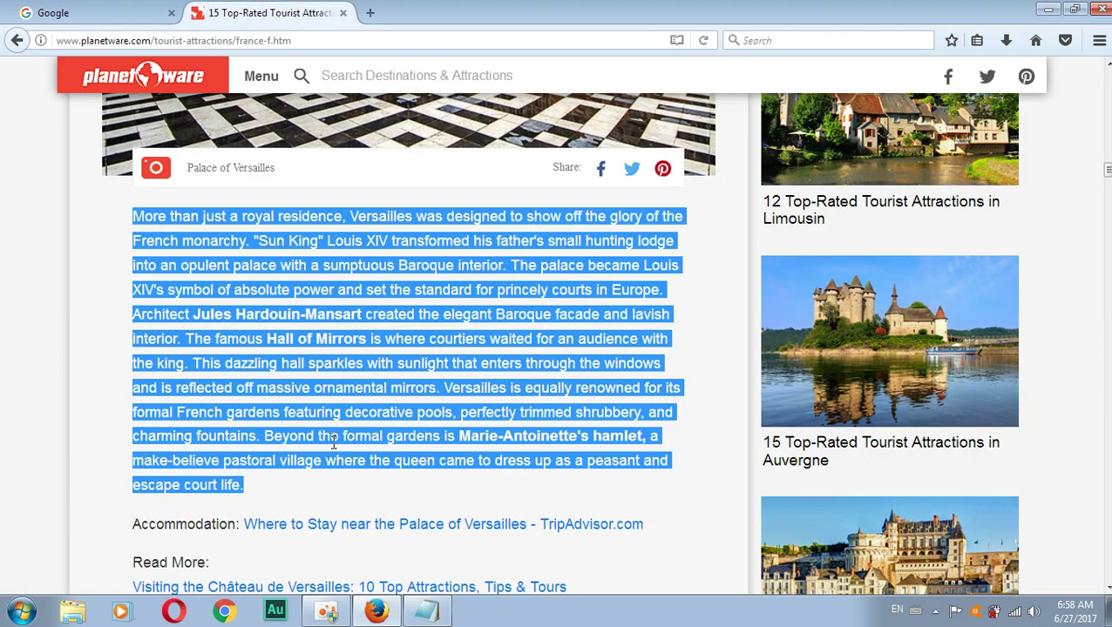
click(427, 614)
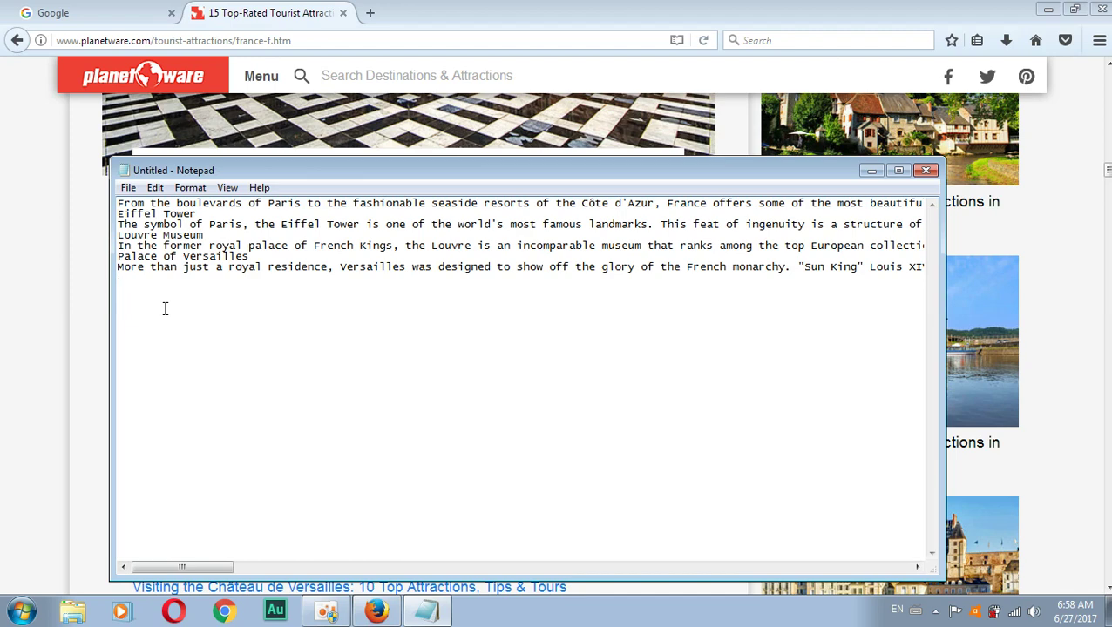
click(91, 307)
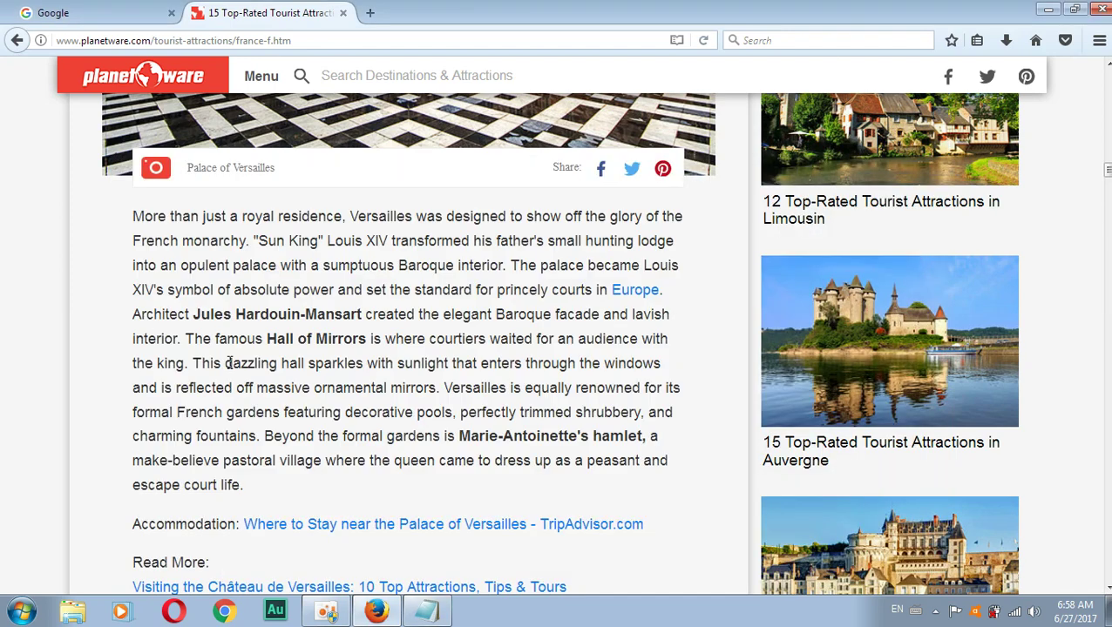
Step: Copy the entire collected text from the Notepad document, from the France introduction through the Versailles paragraph
click(426, 612)
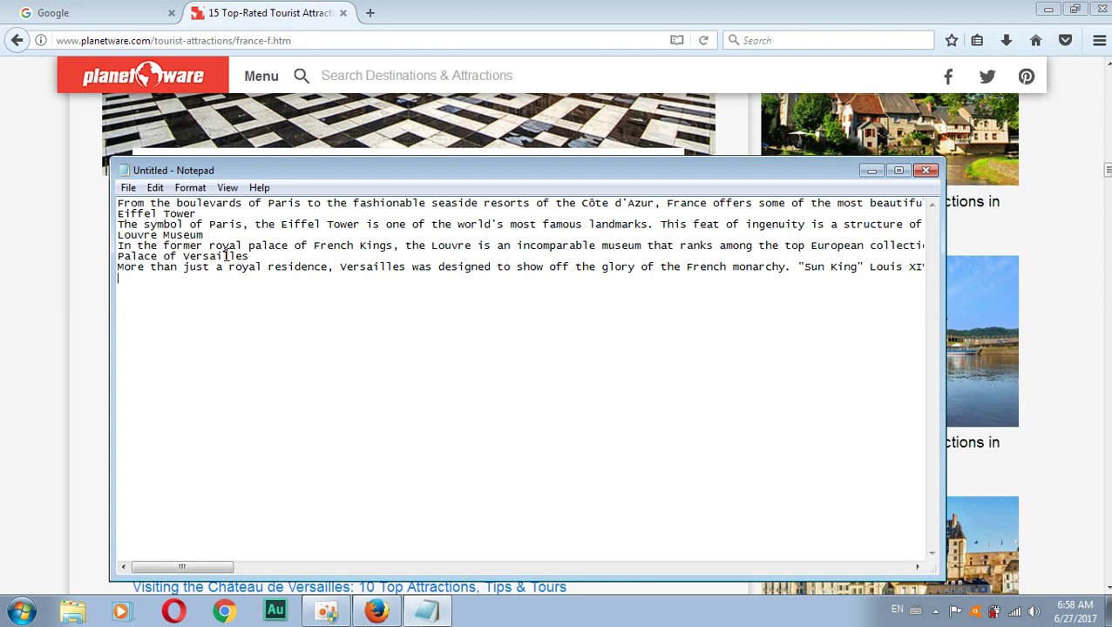
key(ctrl+a)
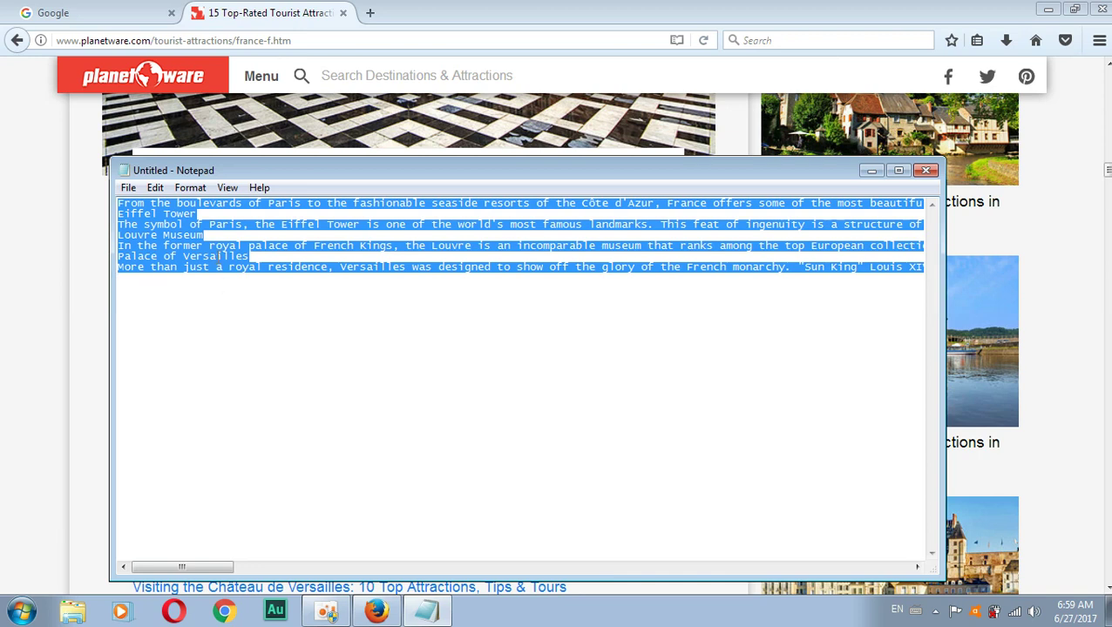
right_click(221, 213)
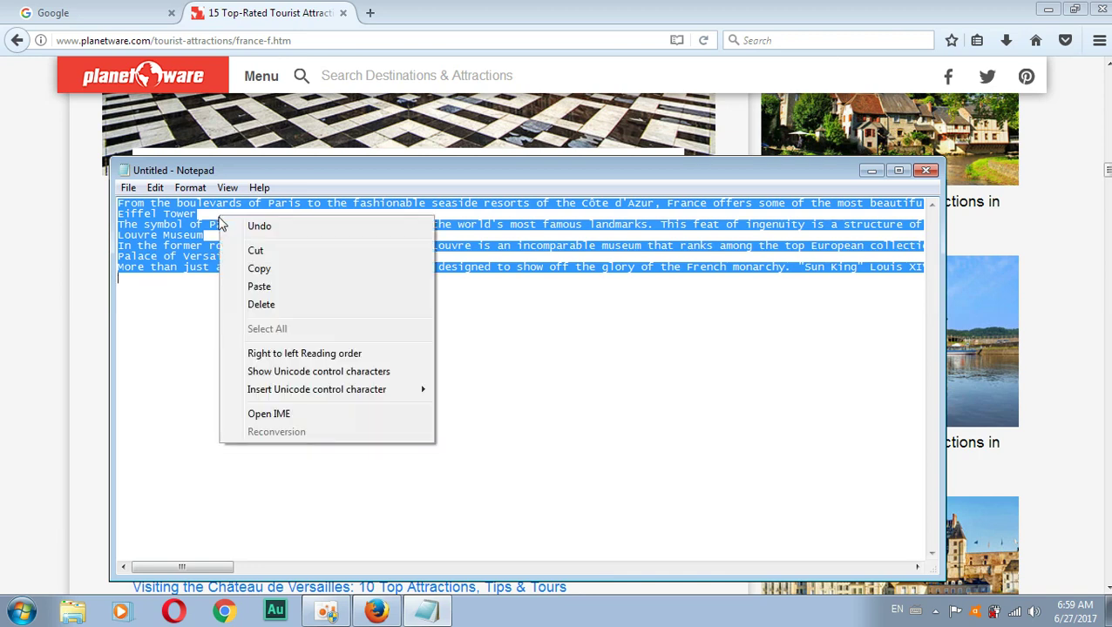
click(259, 269)
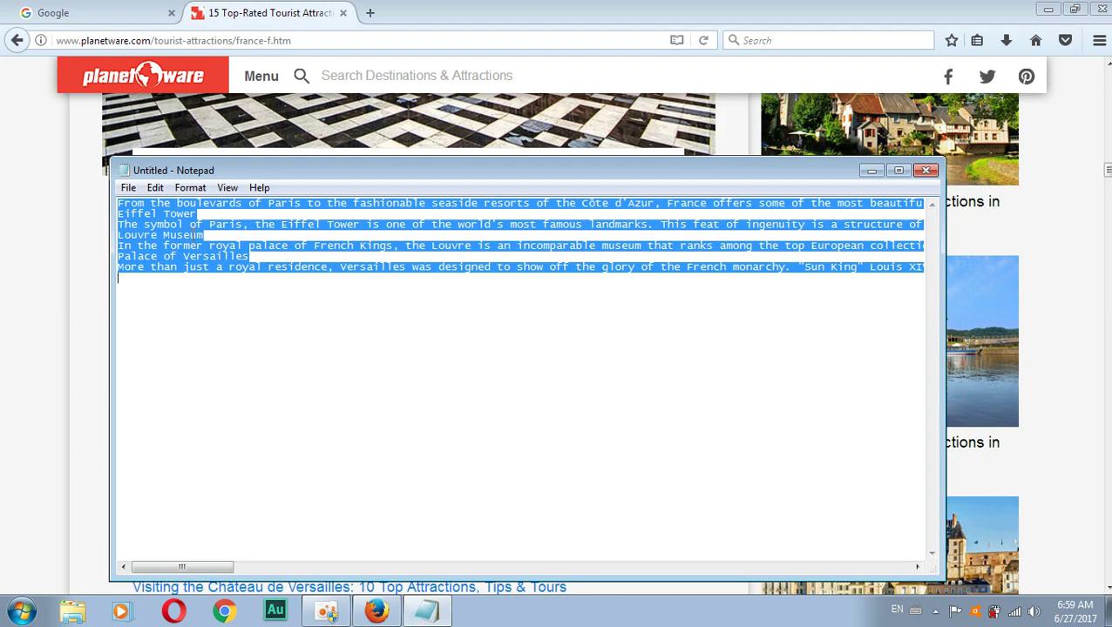
click(99, 16)
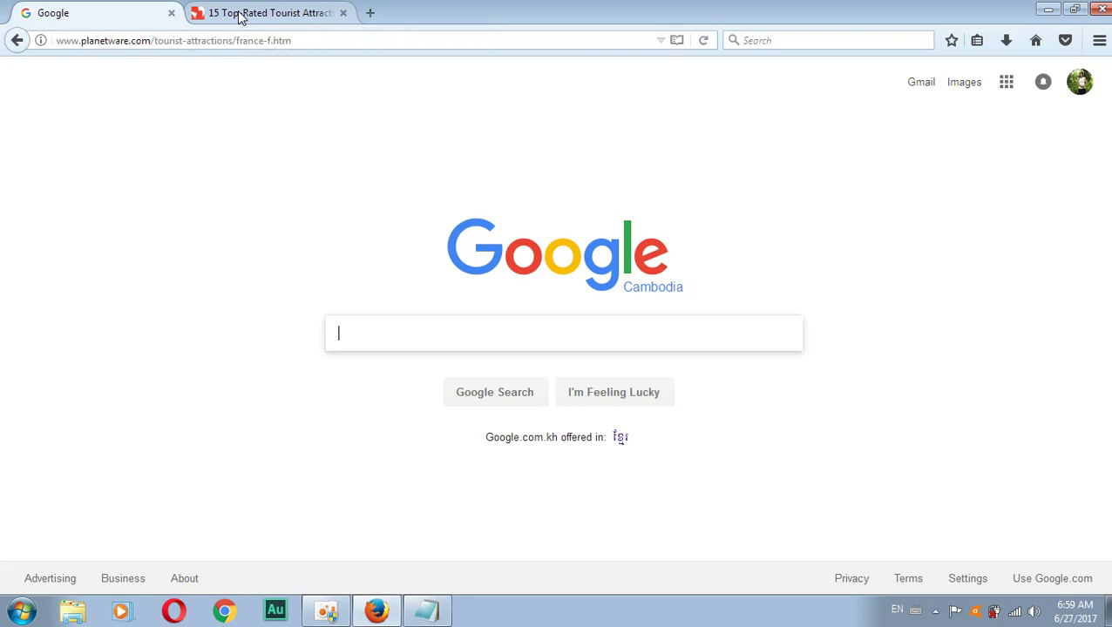
click(241, 17)
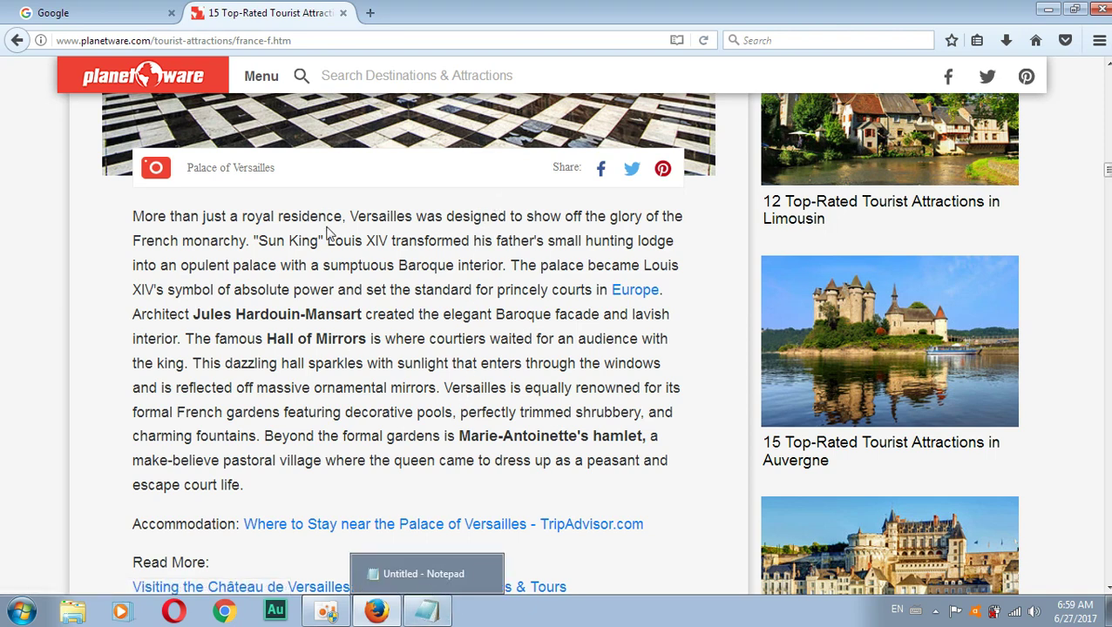
click(426, 610)
right_click(186, 234)
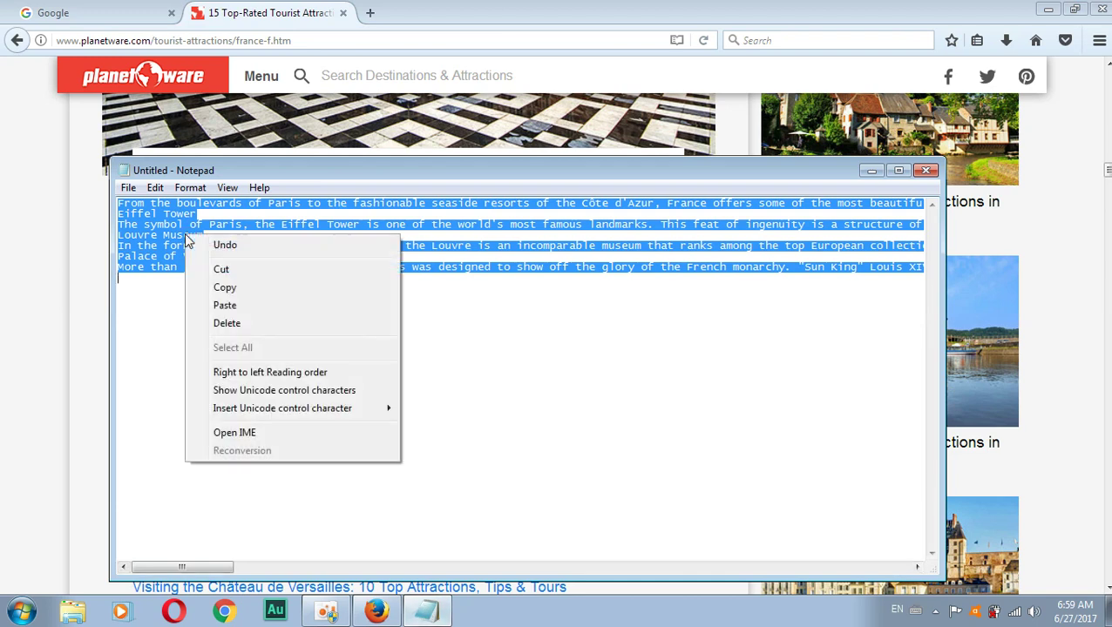
click(225, 289)
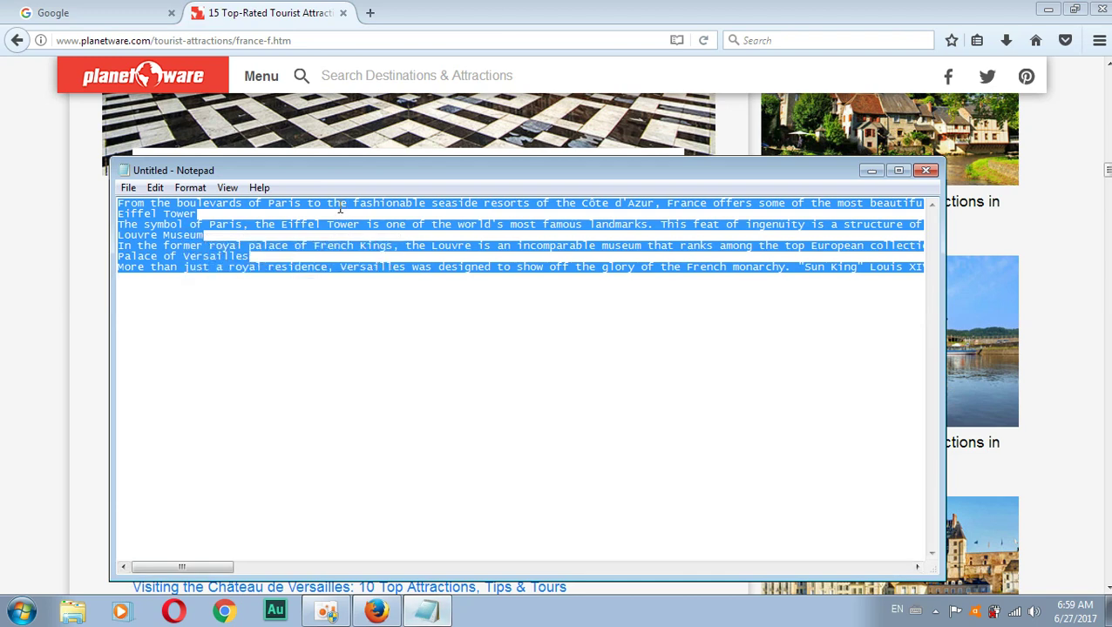
Step: Switch to Chrome and open articlerewritertool.com
click(226, 612)
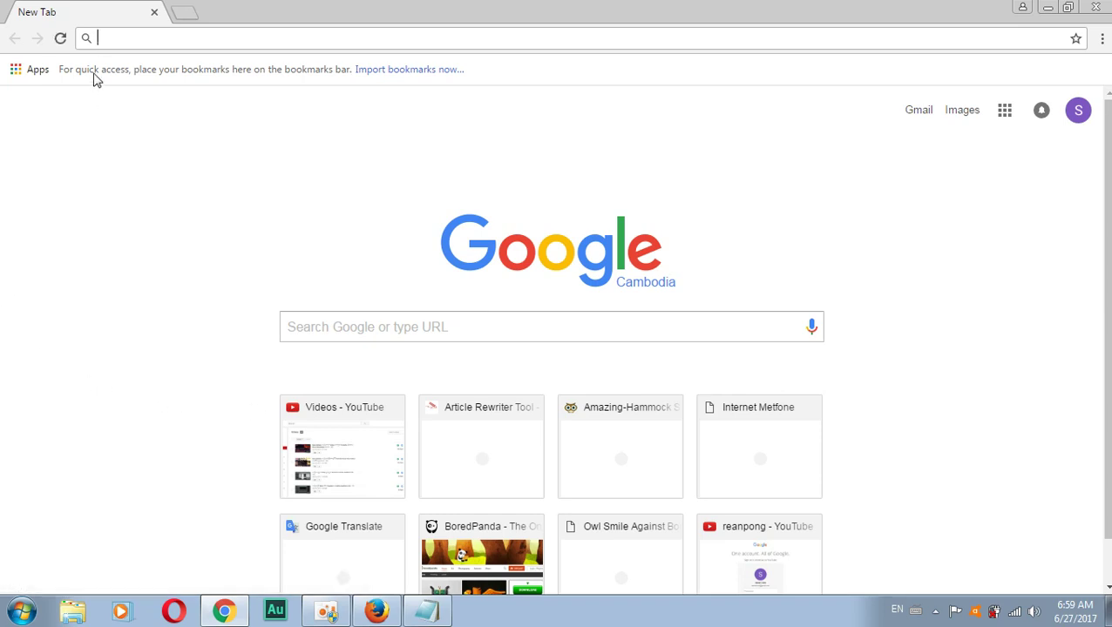
key(F5)
text(articlerewritertool.com)
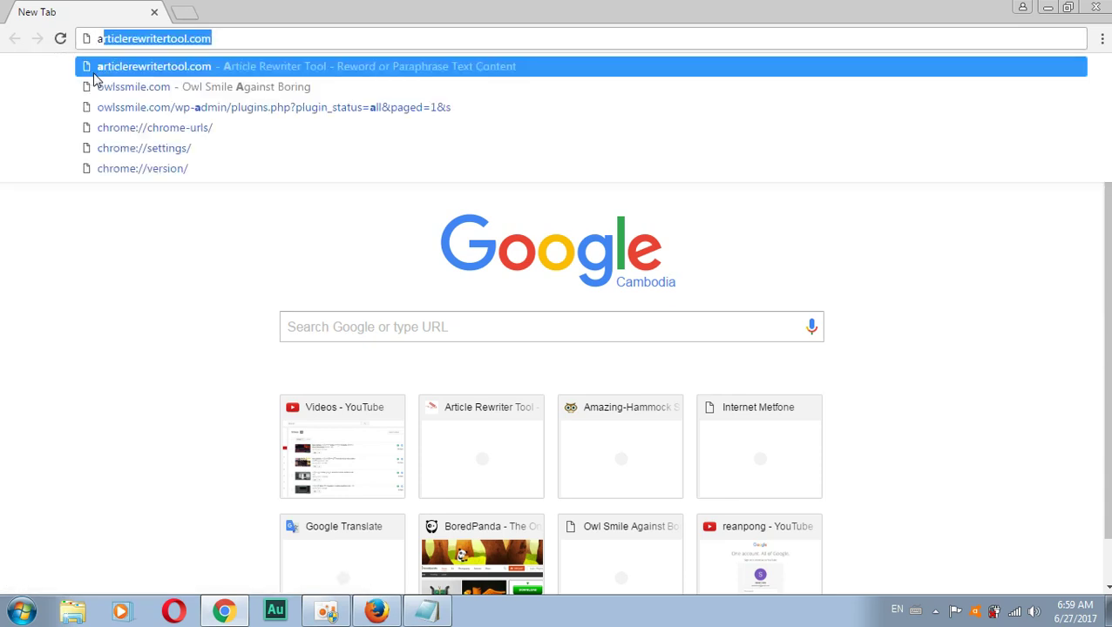
key(Return)
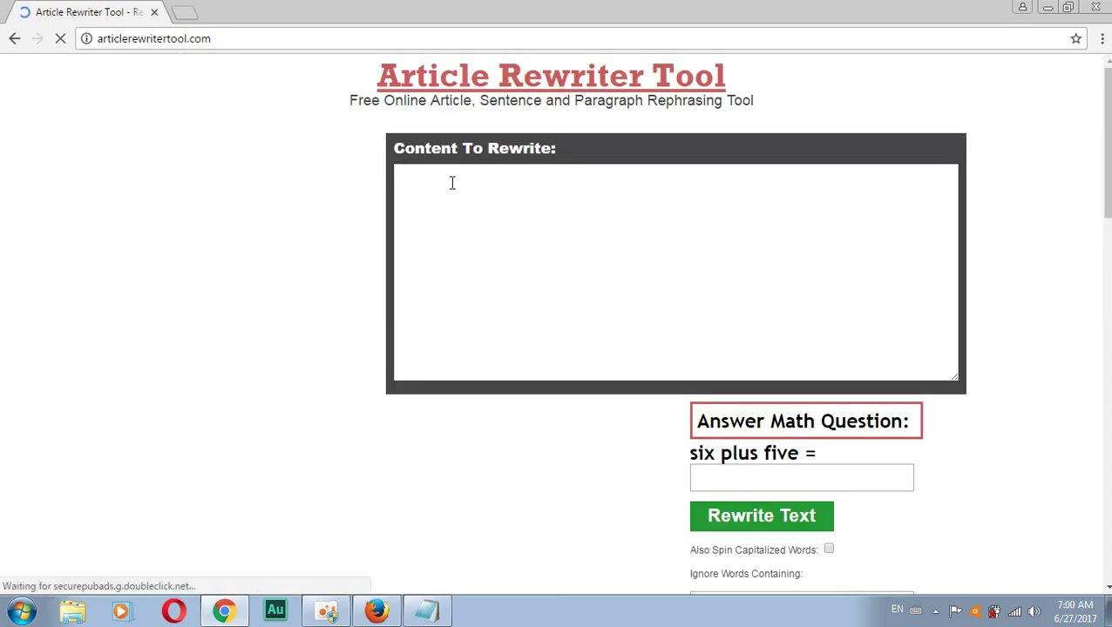
Step: Paste the copied France article text into the Content To Rewrite box of the Article Rewriter Tool
click(451, 182)
right_click(451, 184)
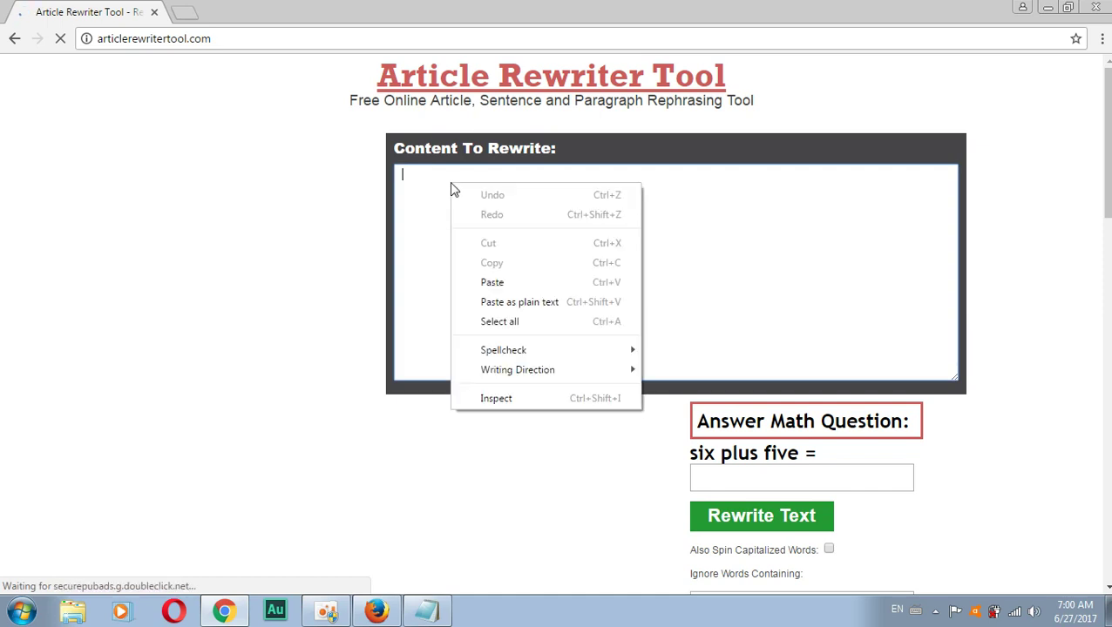
click(494, 284)
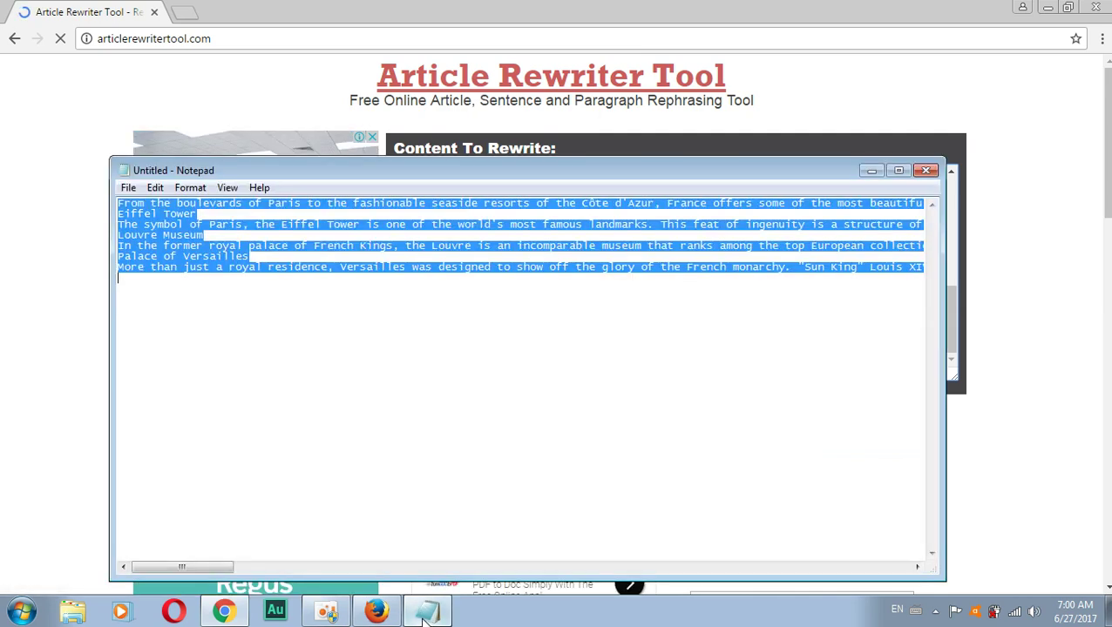
click(427, 611)
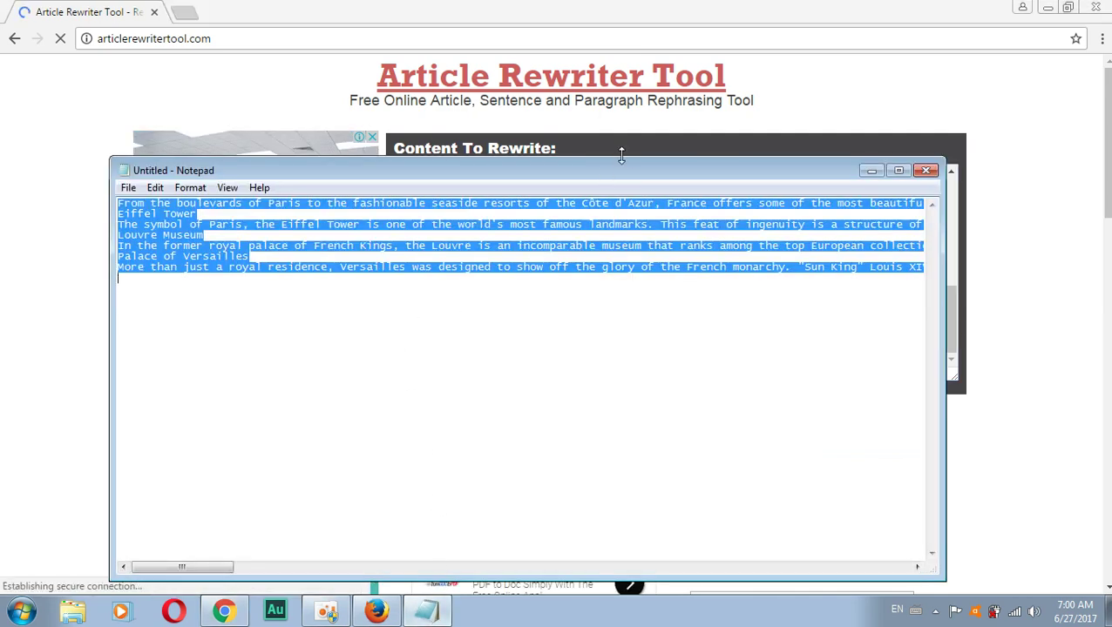
click(627, 143)
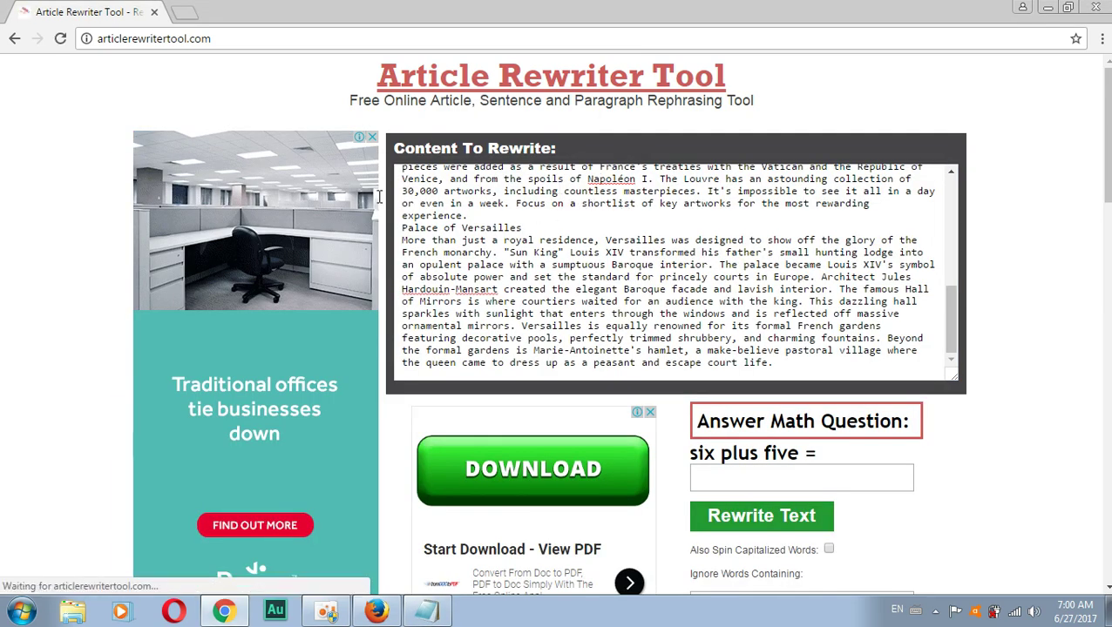
drag(213, 40, 98, 41)
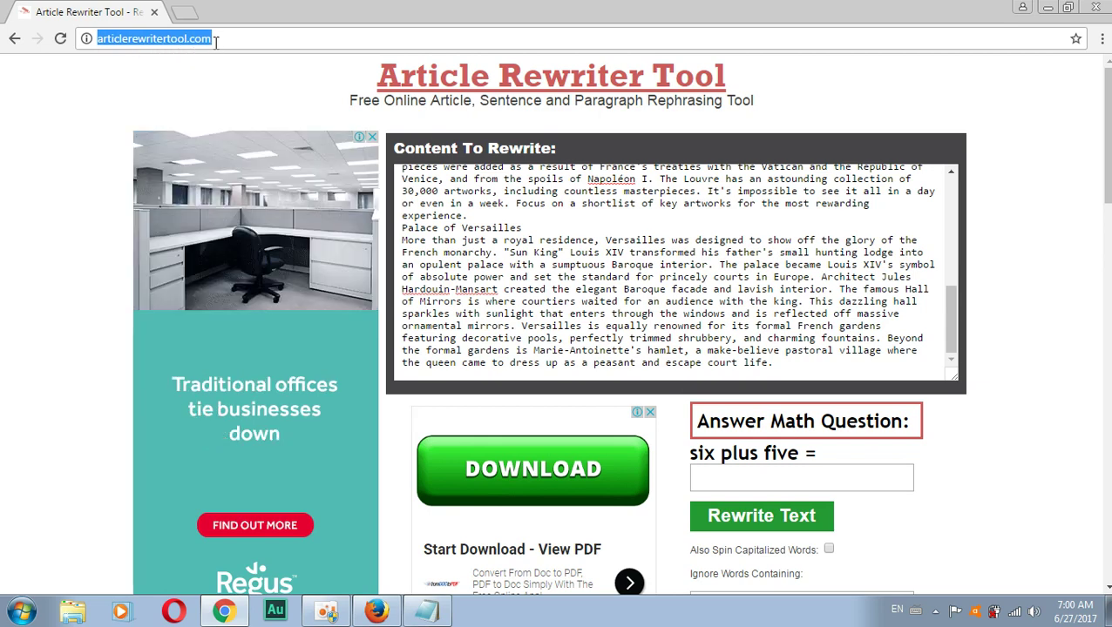
click(545, 263)
Step: Answer the math question "six plus five" with 11 and submit the text for rewriting
scroll(562, 255, down, 1)
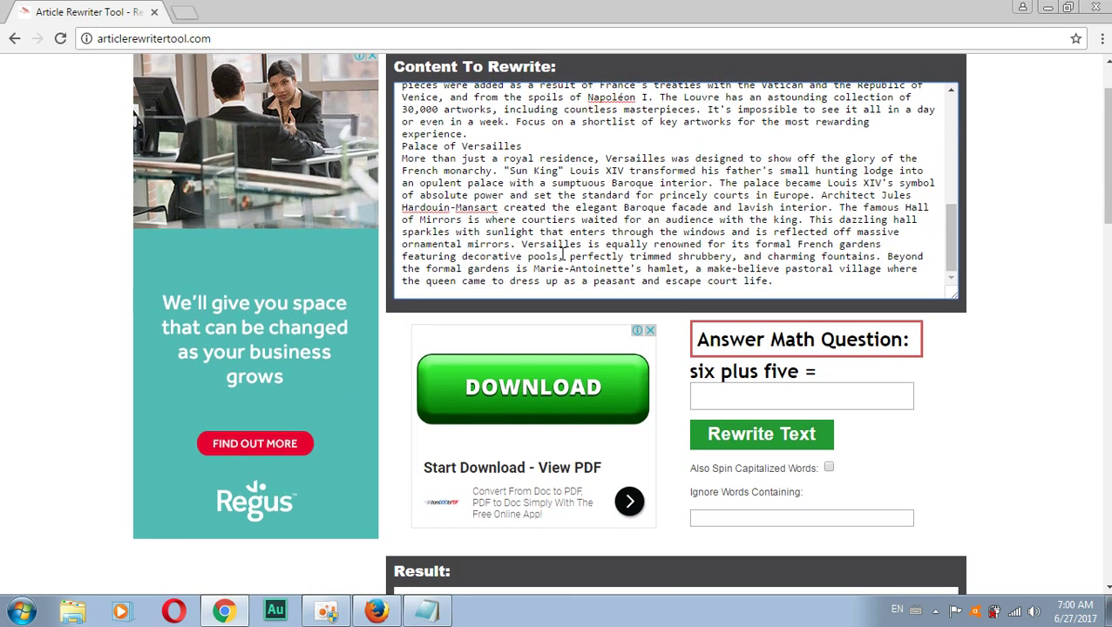
scroll(562, 255, down, 2)
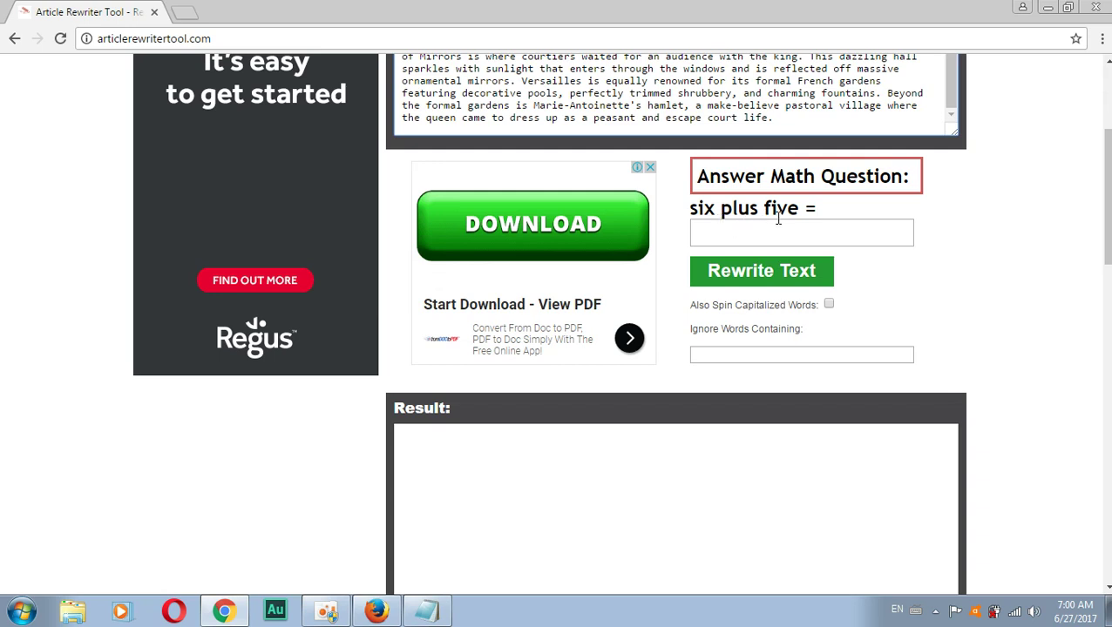
click(754, 238)
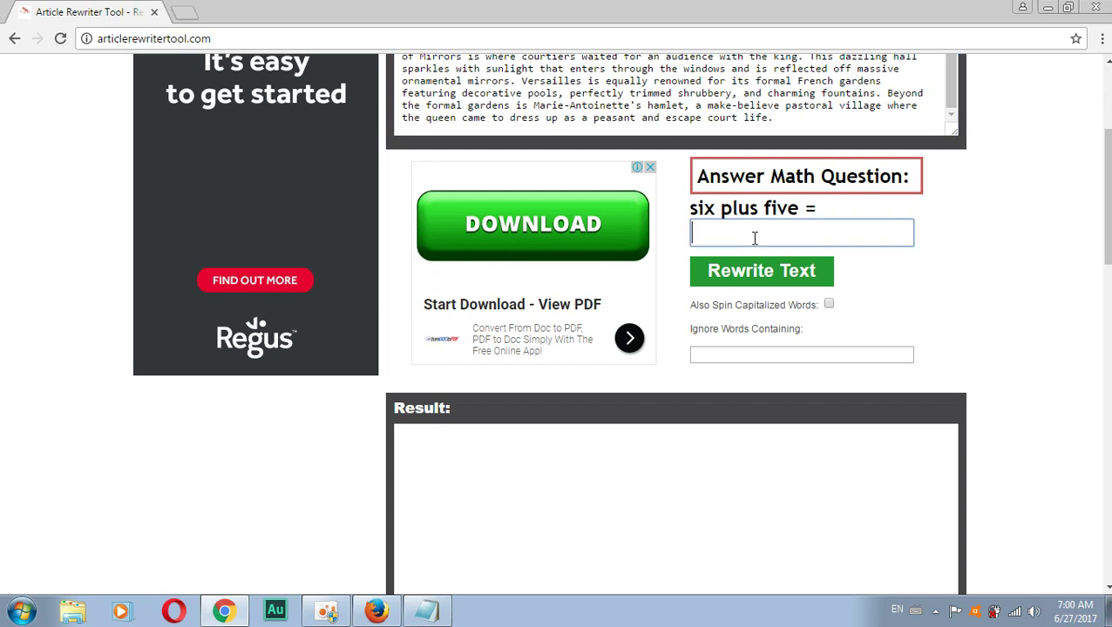
text(11)
click(741, 284)
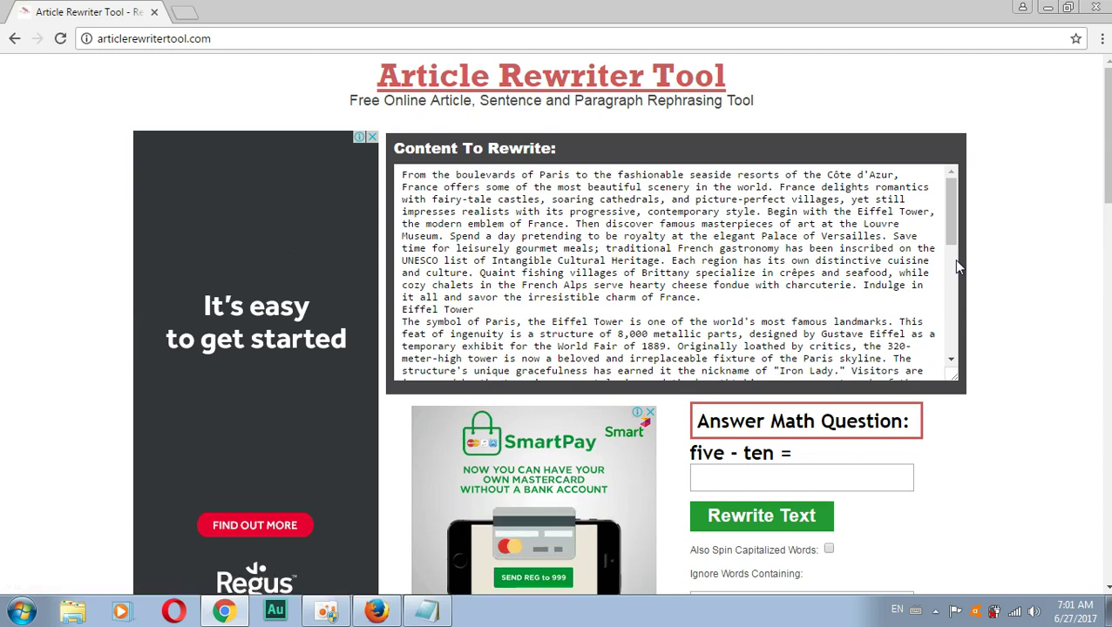
Step: Copy the entire rewritten text from the Result box and paste it into Notepad, replacing the original article text
scroll(823, 251, down, 4)
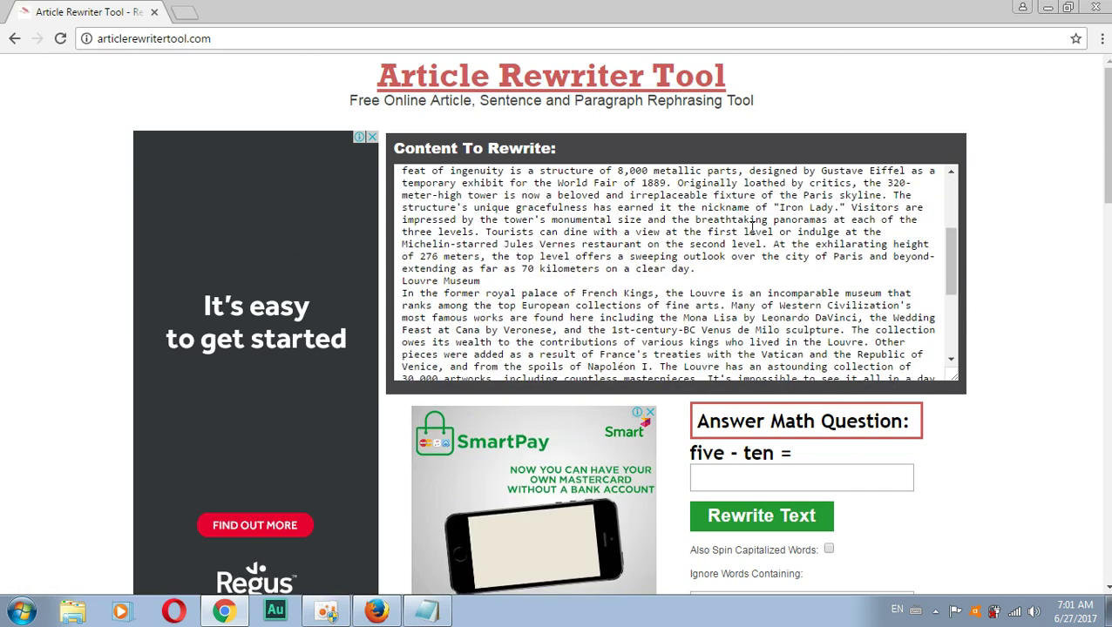
scroll(1077, 202, down, 2)
scroll(1077, 201, down, 3)
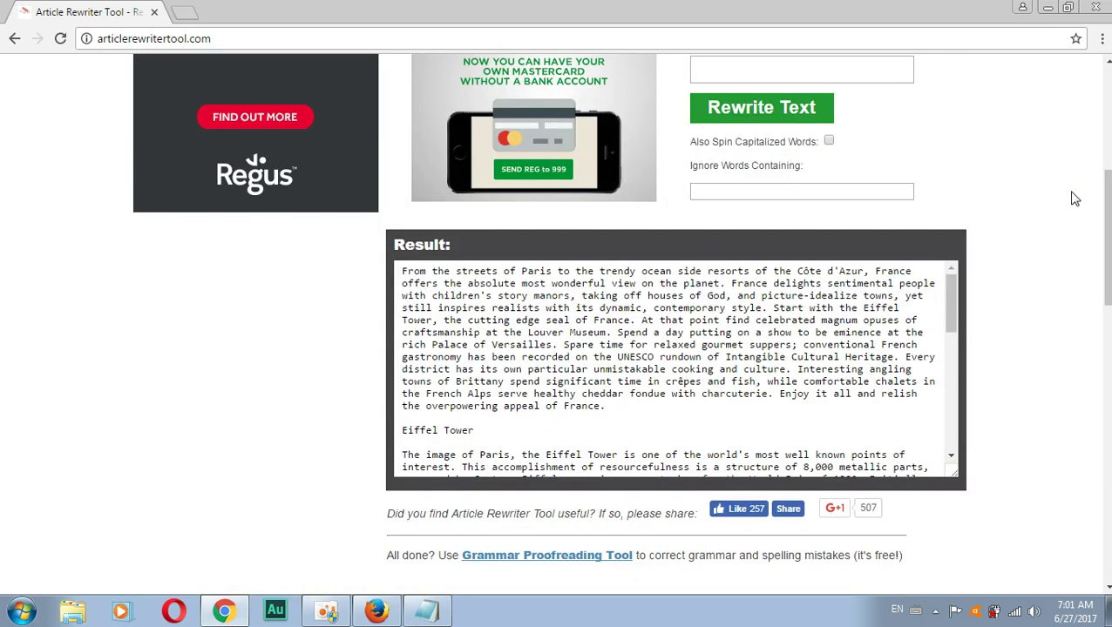
click(694, 315)
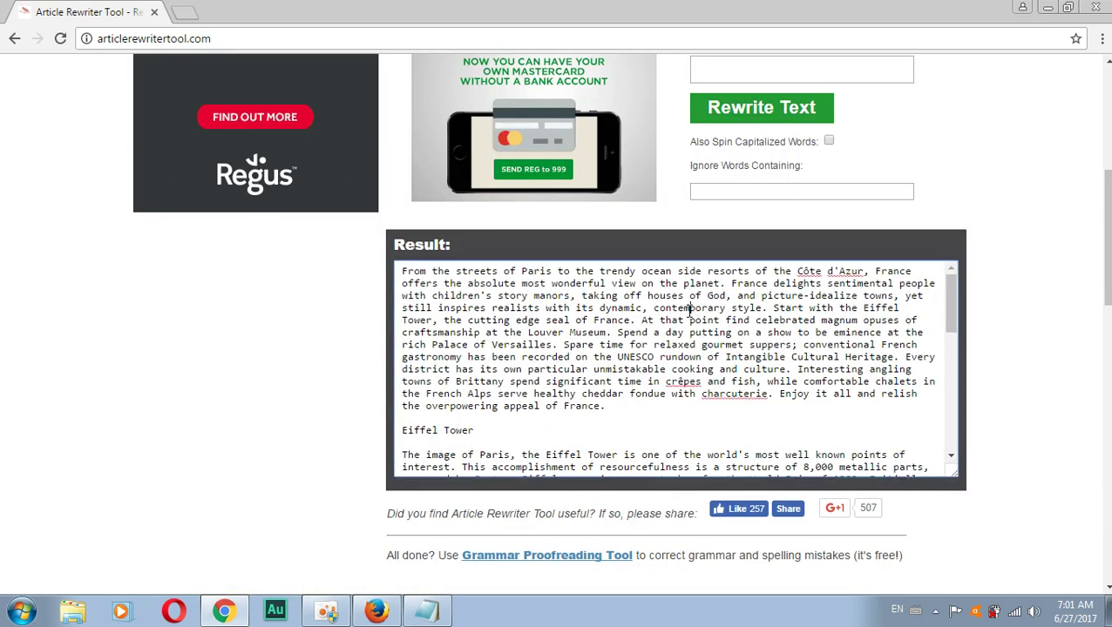
key(ctrl+a)
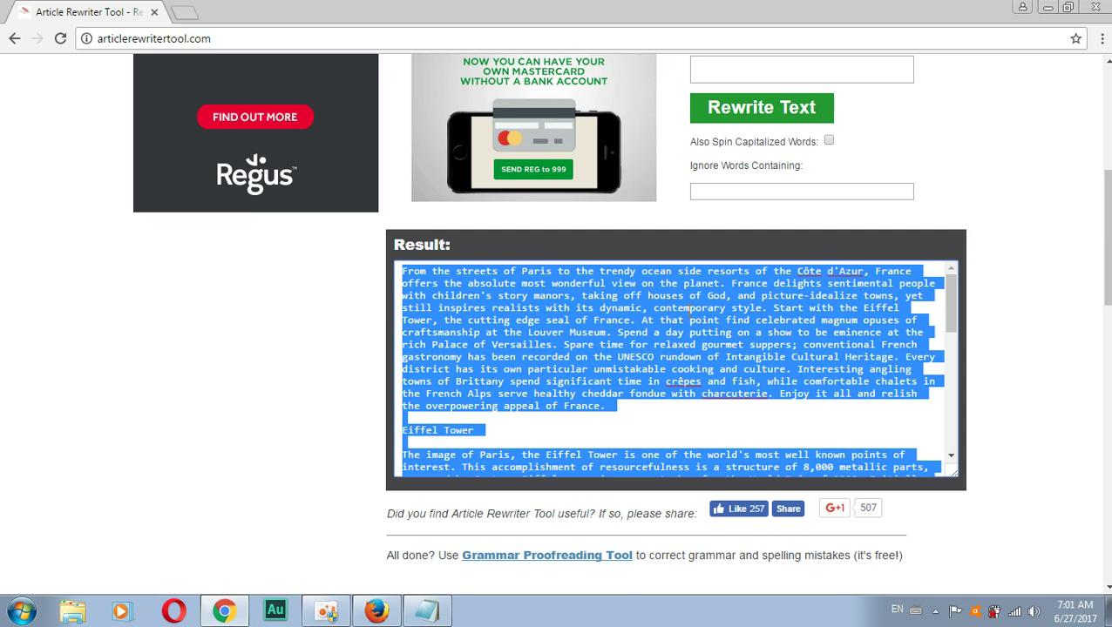
right_click(631, 320)
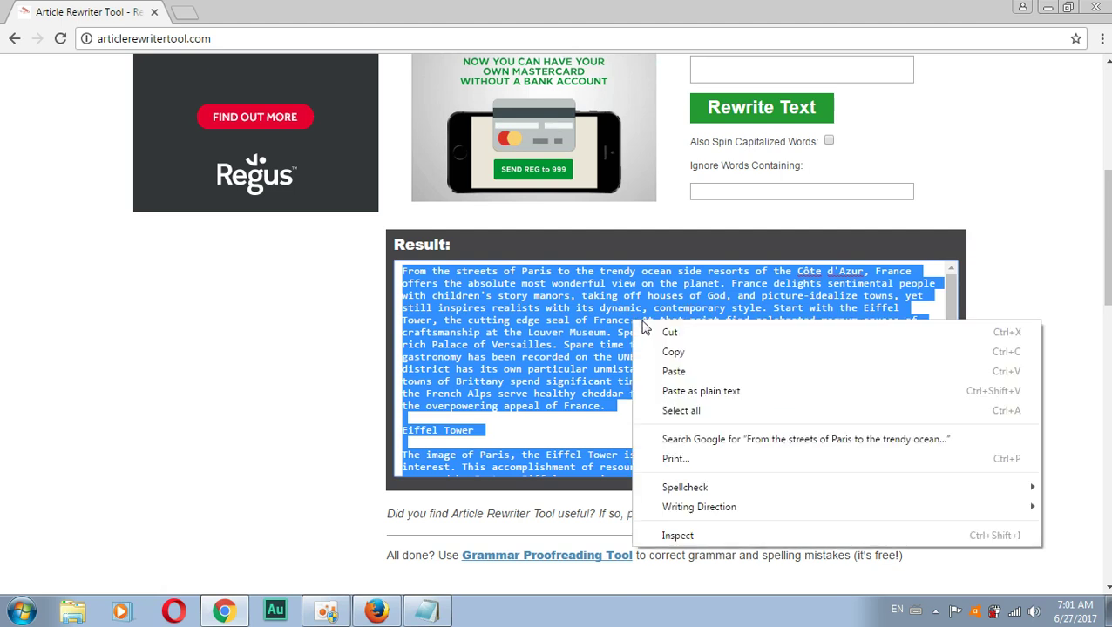
click(673, 352)
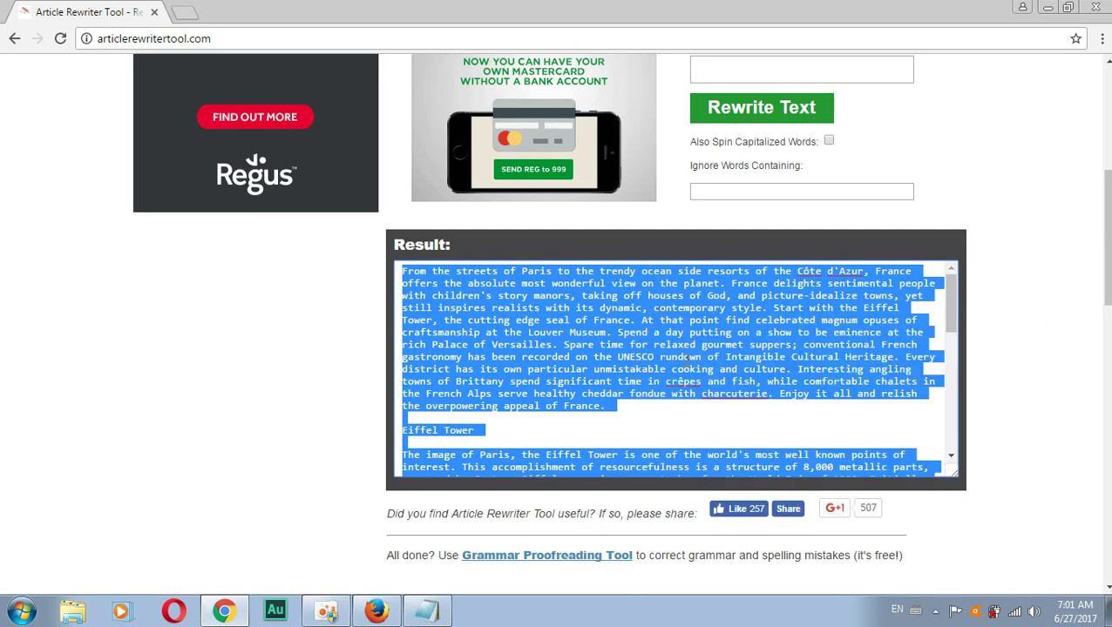
click(429, 610)
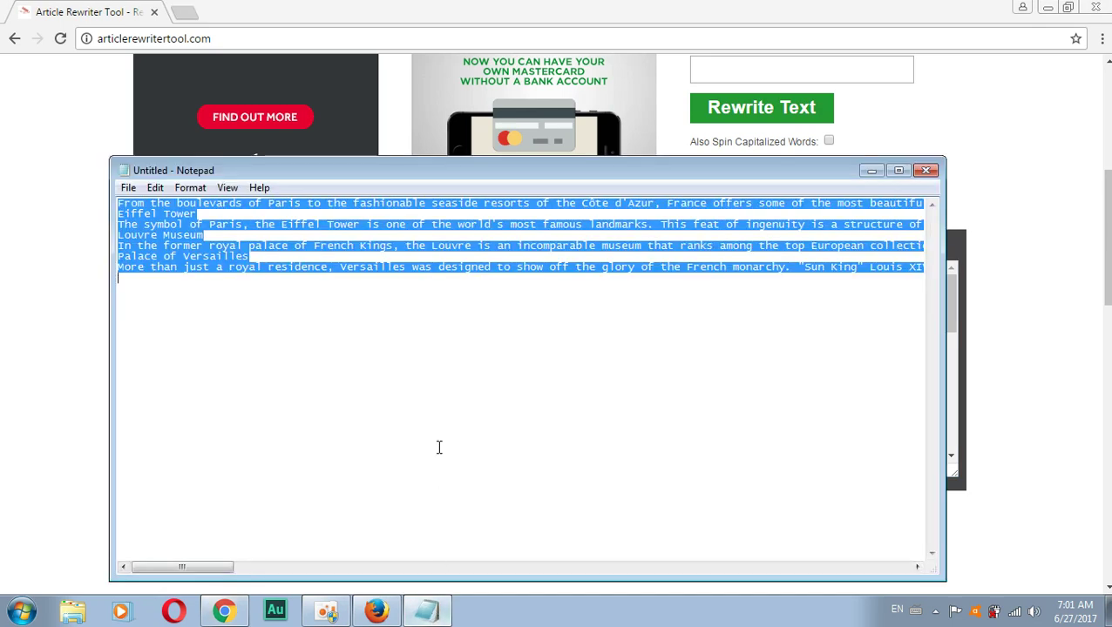
key(ctrl+v)
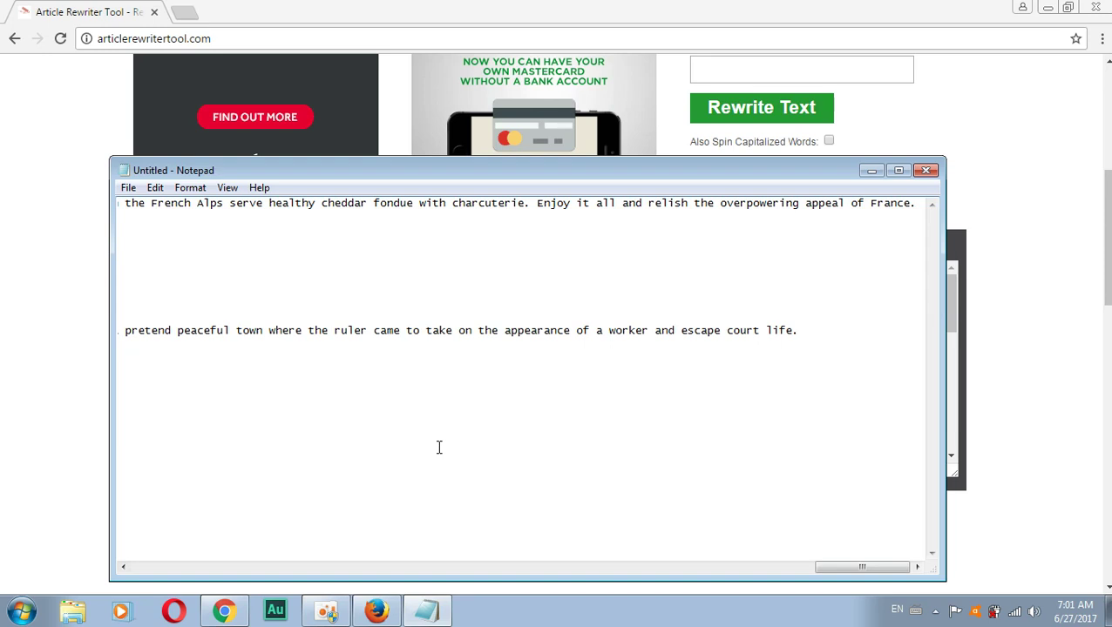
Step: Copy the full rewritten text from Notepad and return to the Article Rewriter Tool page
key(ctrl+a)
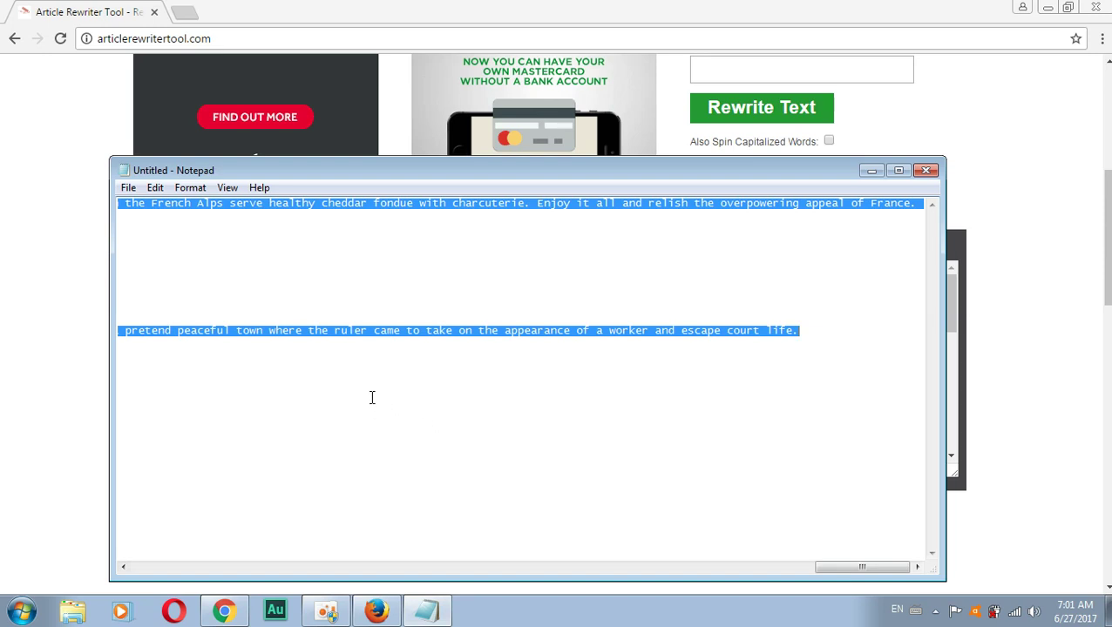
right_click(372, 323)
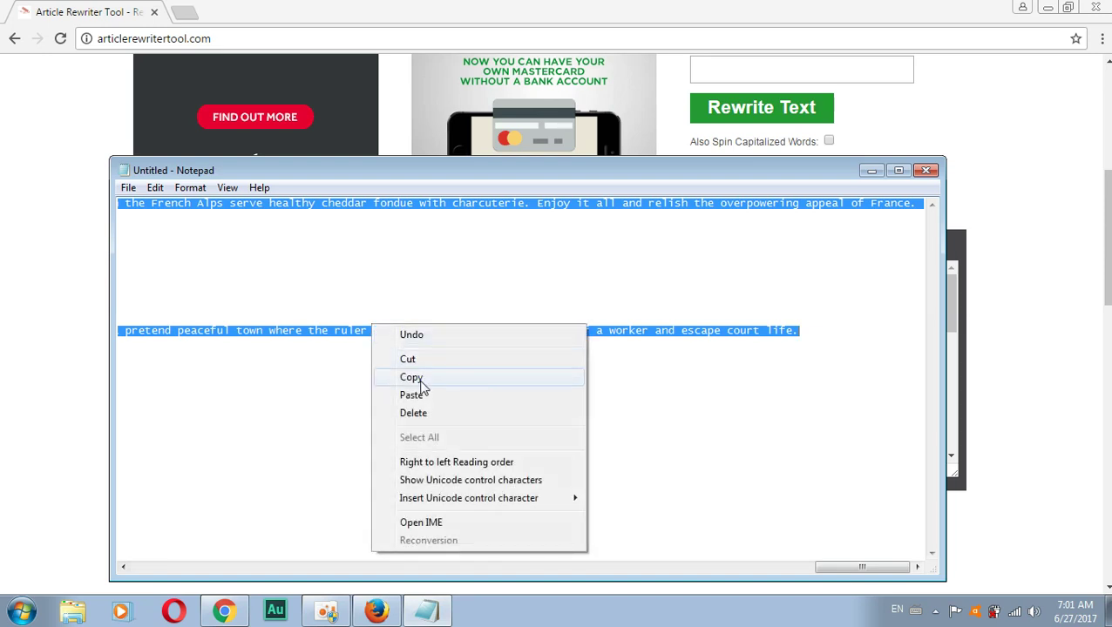
click(422, 381)
click(85, 300)
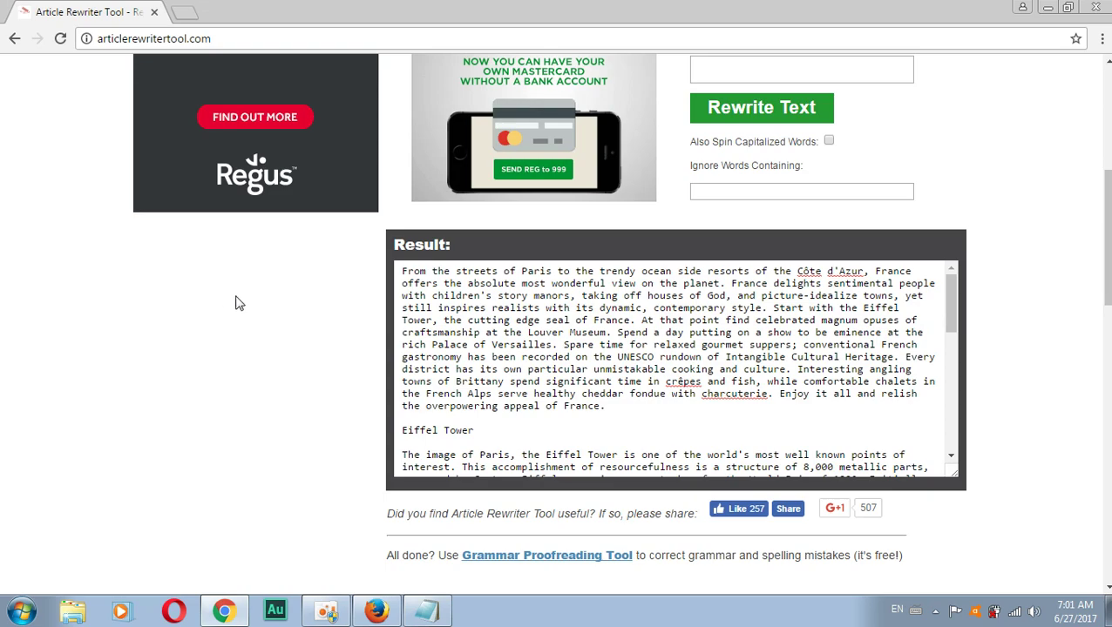
Step: Switch to Firefox and open the Small SEO Tools Plagiarism Checker page in a new tab
click(373, 613)
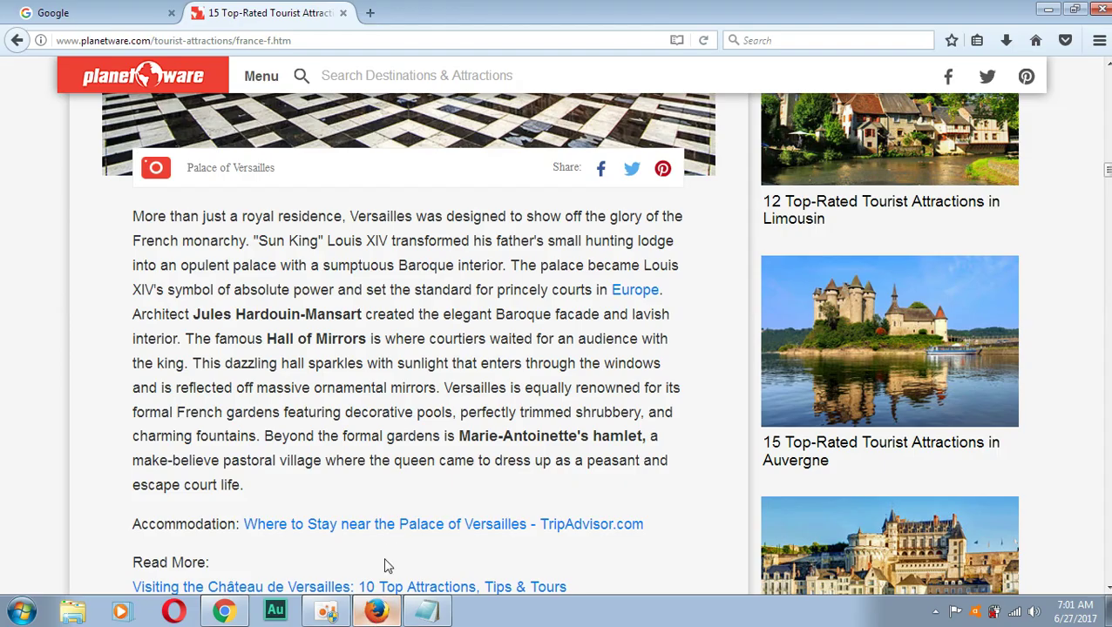
click(369, 14)
click(410, 251)
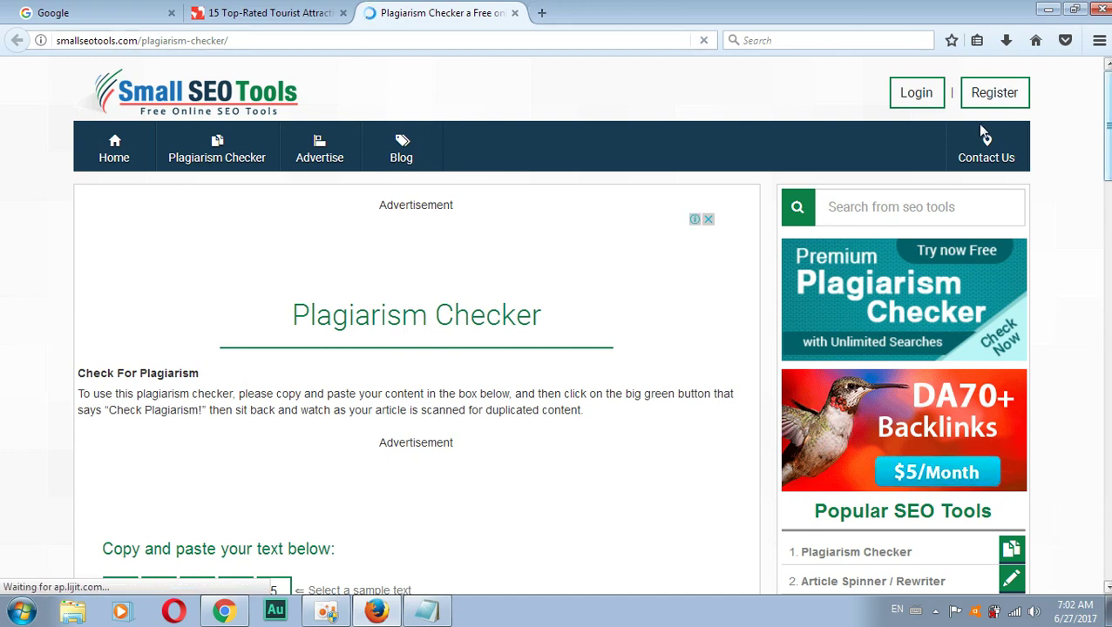
Step: Paste the rewritten France text into the plagiarism checker's content box and review it from end to start
scroll(1046, 233, down, 6)
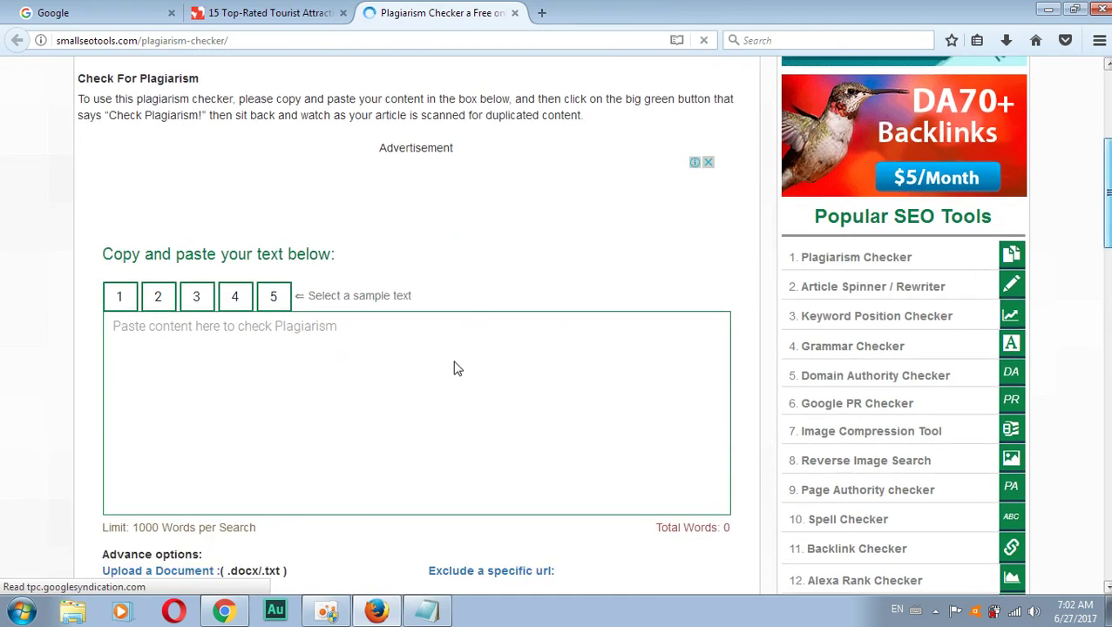
click(200, 347)
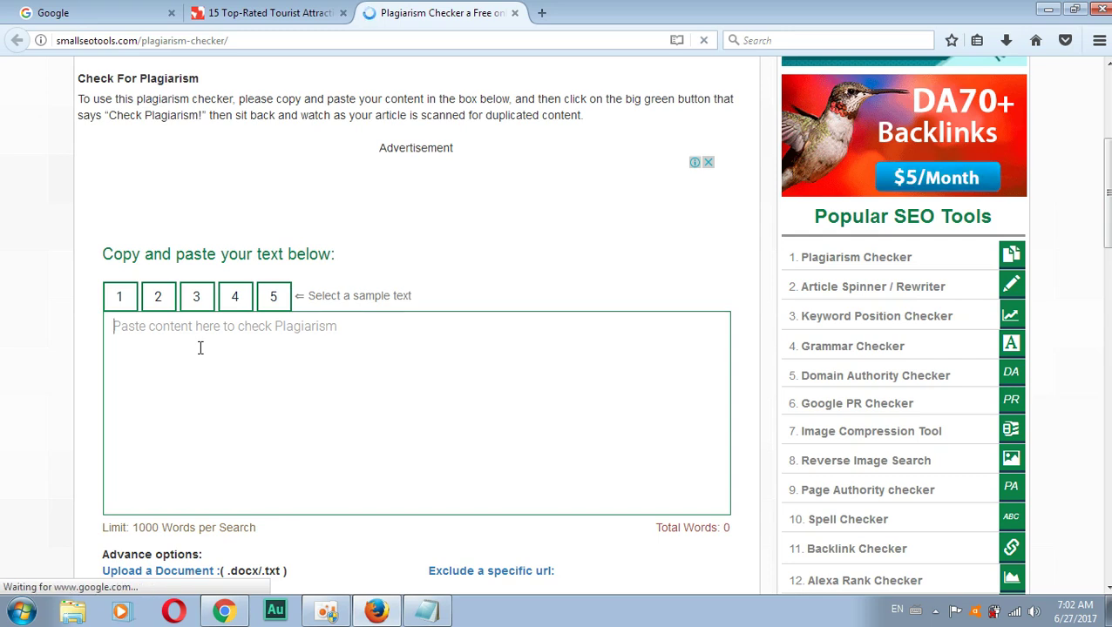
right_click(201, 347)
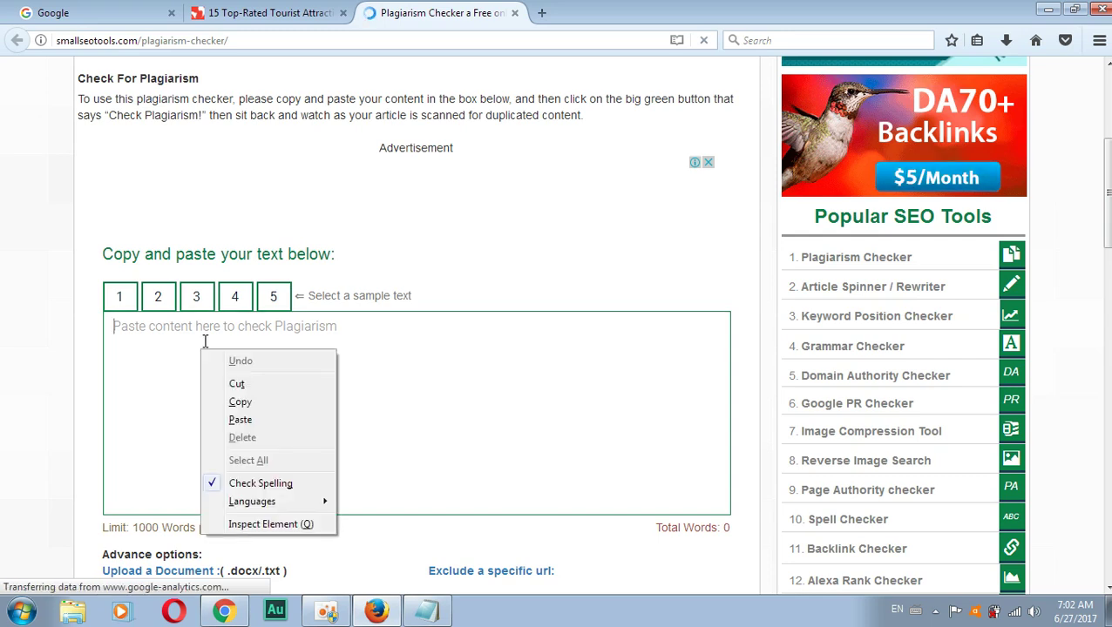
click(248, 421)
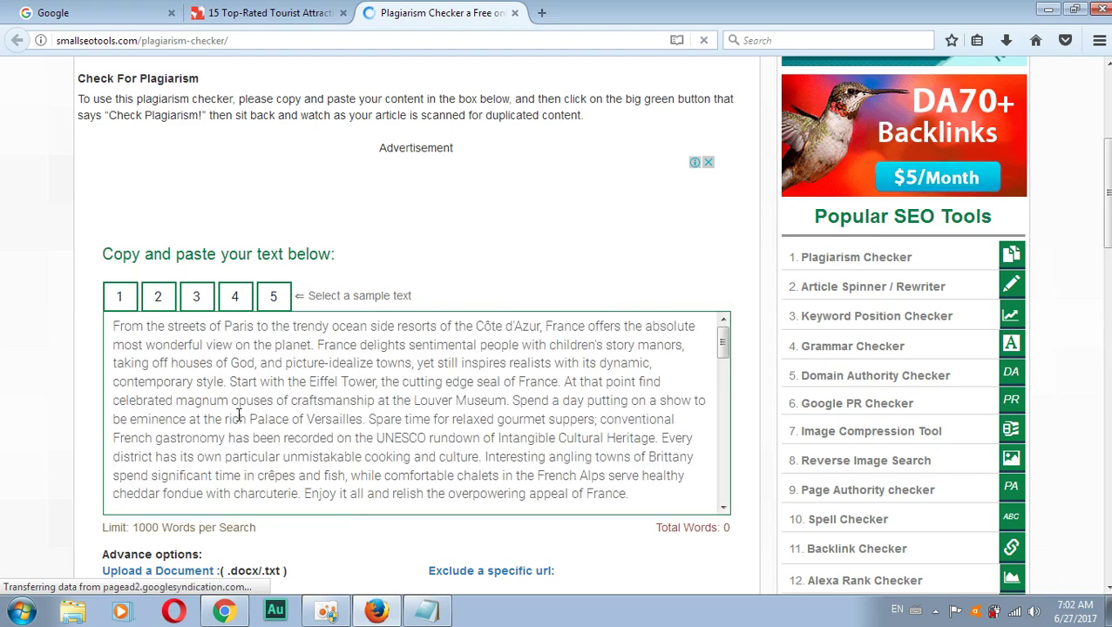
scroll(238, 415, down, 15)
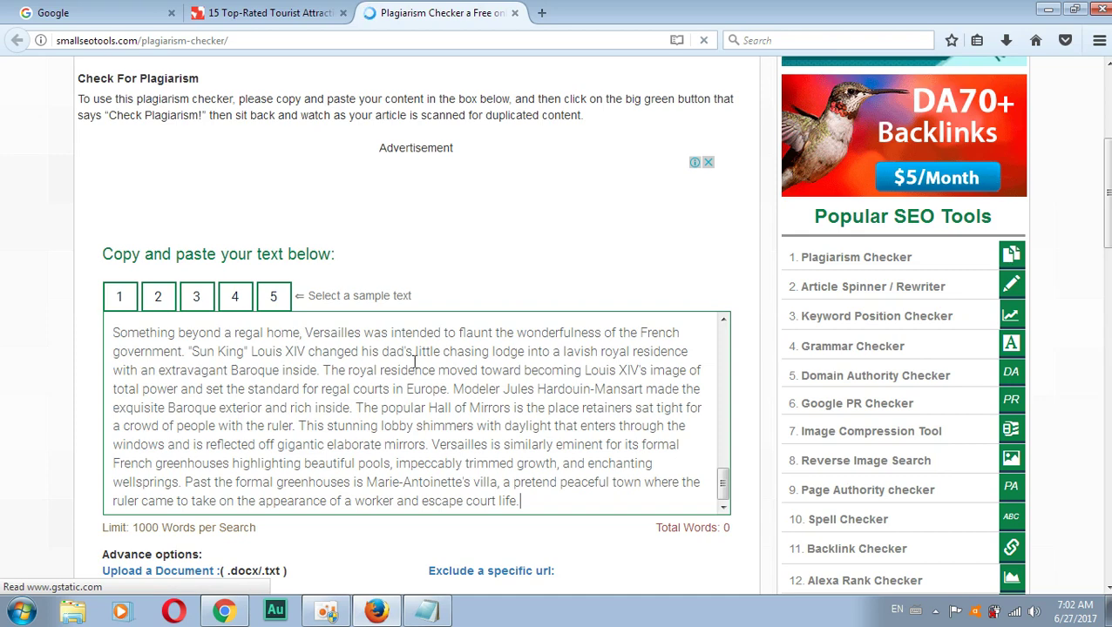
scroll(706, 466, down, 2)
drag(725, 397, 693, 251)
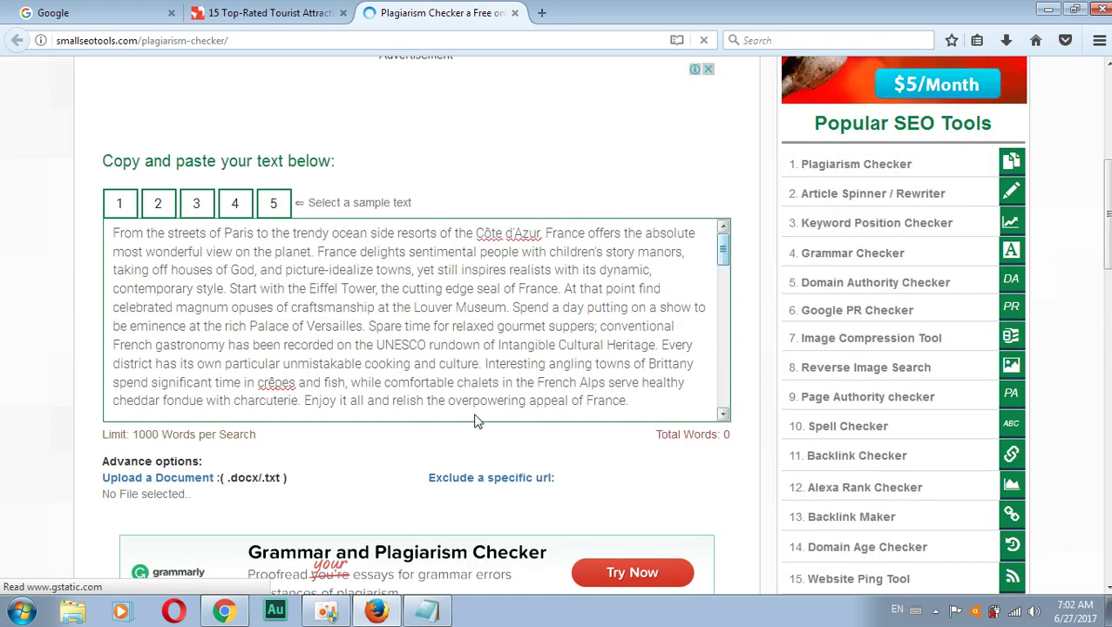
click(297, 271)
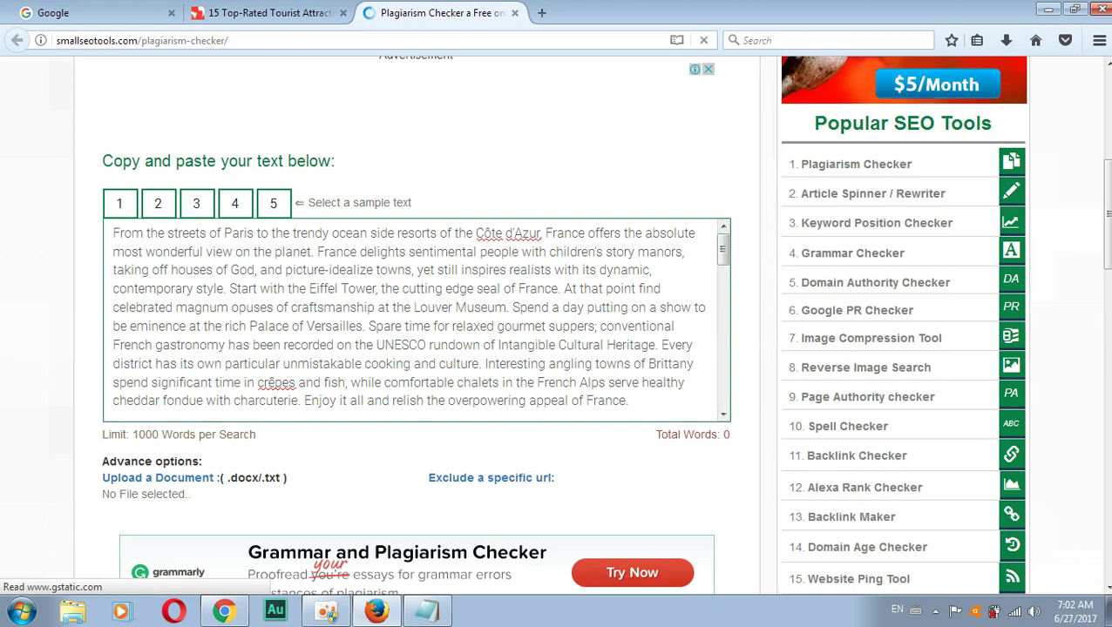
Step: Close the Grammarly pop-up and return to the pasted text in the content box
drag(1109, 251, 1109, 161)
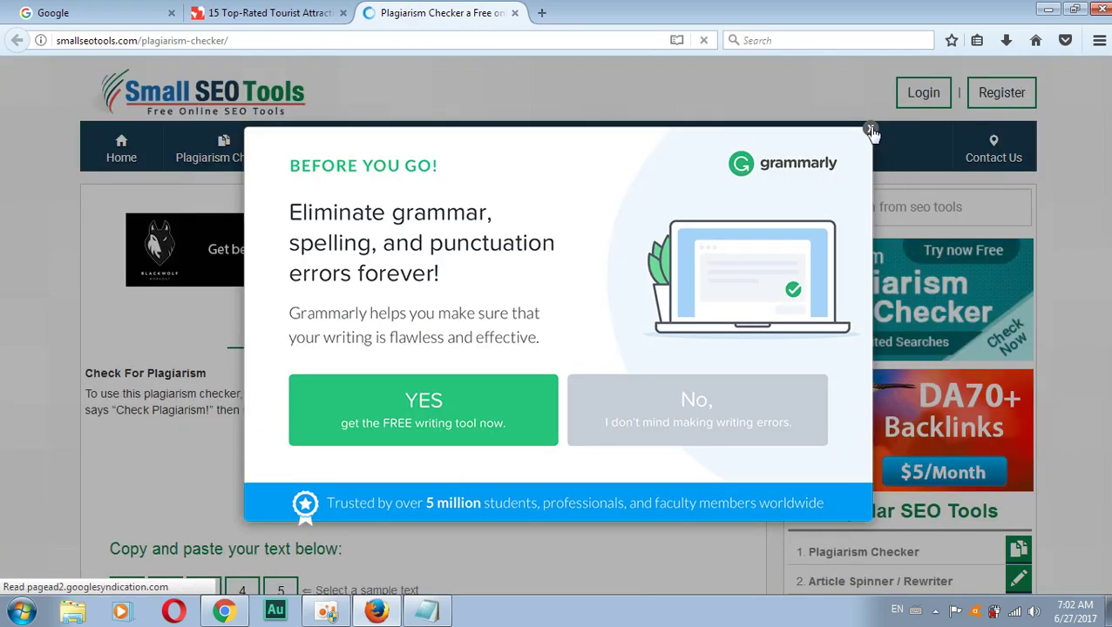
click(870, 129)
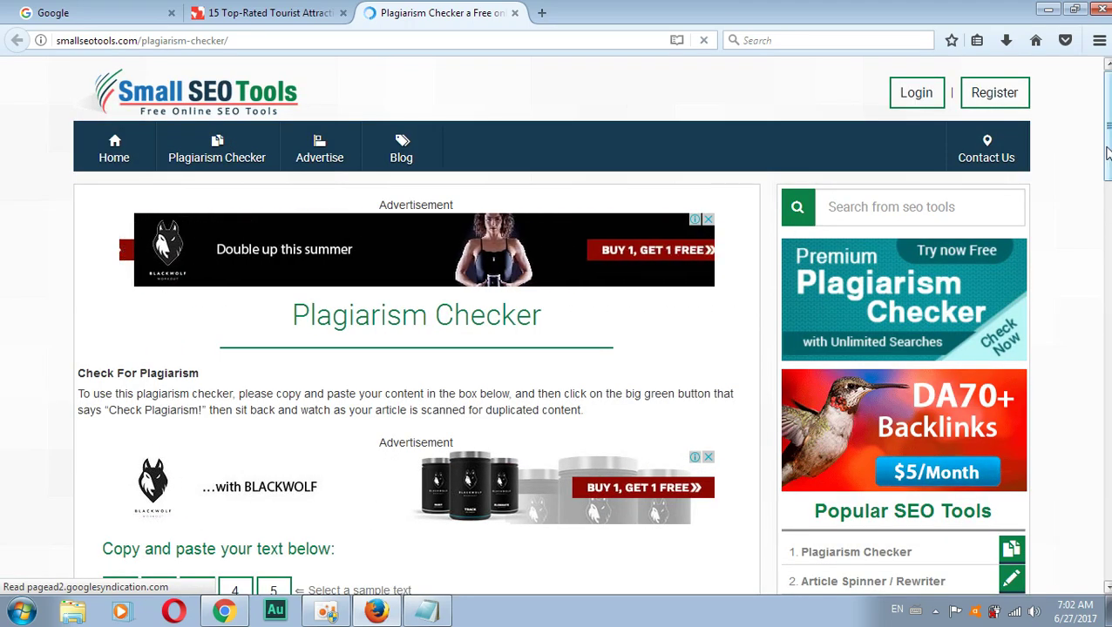
scroll(1108, 201, down, 3)
scroll(1108, 201, down, 6)
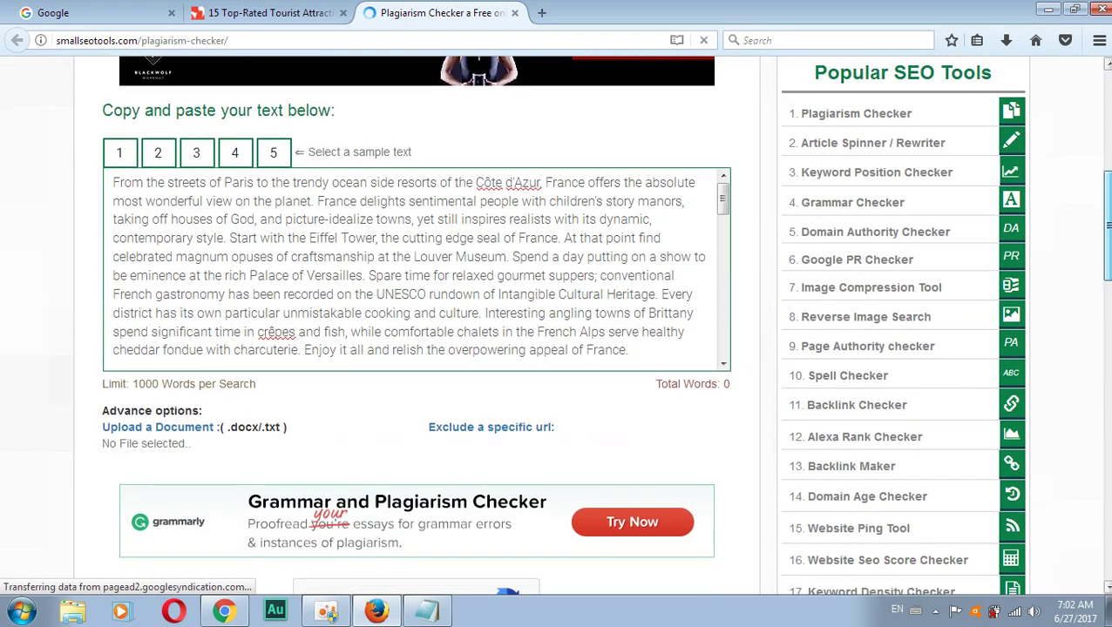
scroll(1109, 201, up, 5)
scroll(1108, 202, down, 2)
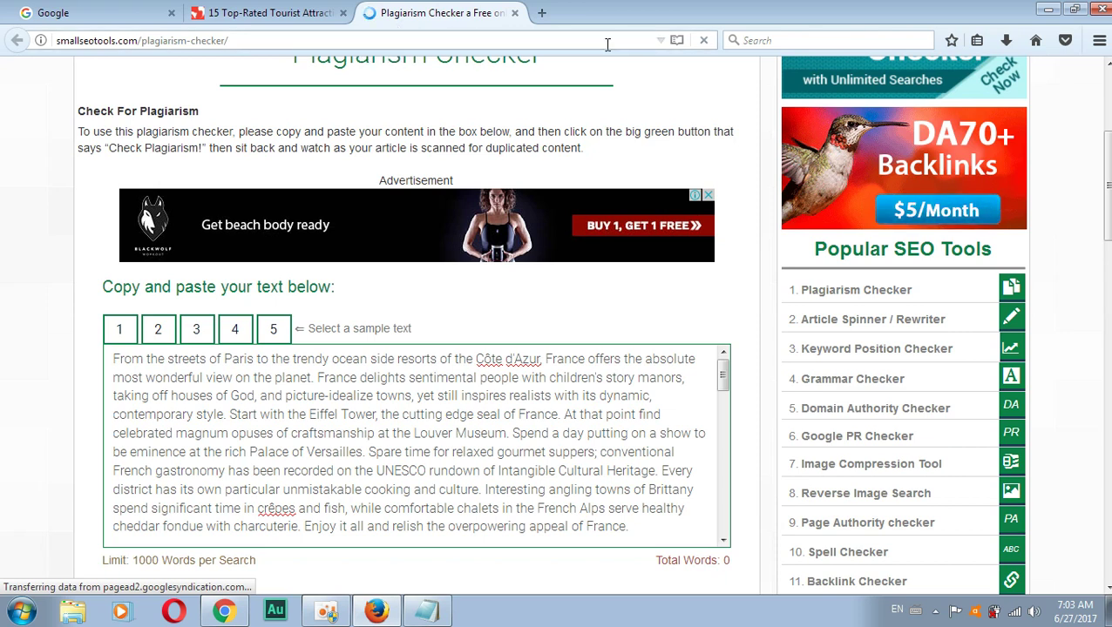
Step: Try to interrupt the page loading and look through the Plagiarism Checker page down to its footer
click(703, 41)
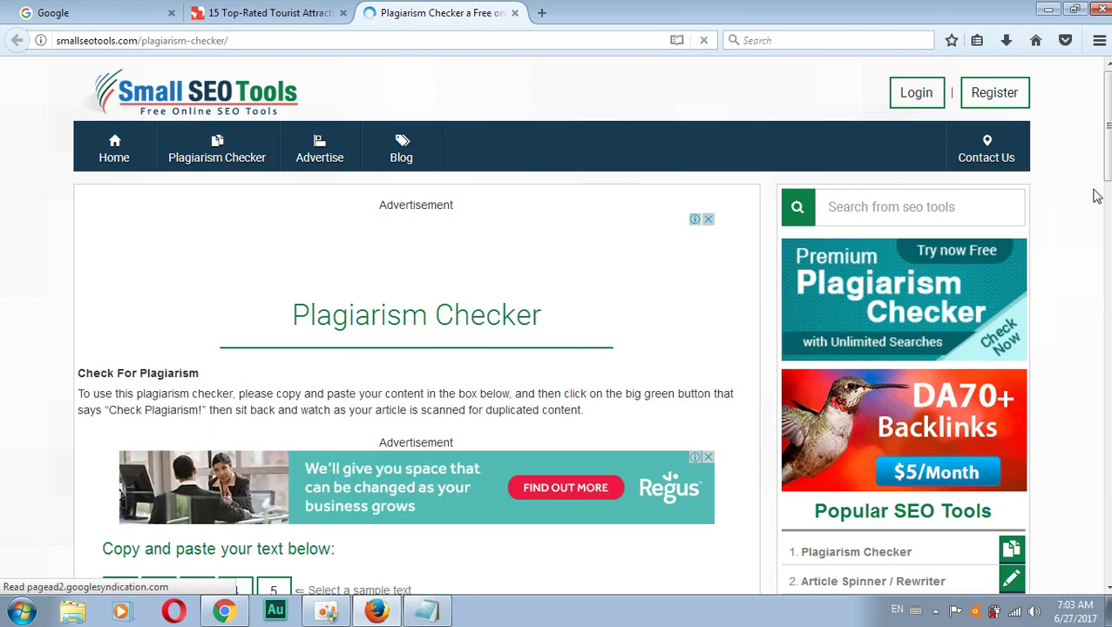
scroll(1053, 203, down, 5)
scroll(599, 325, down, 15)
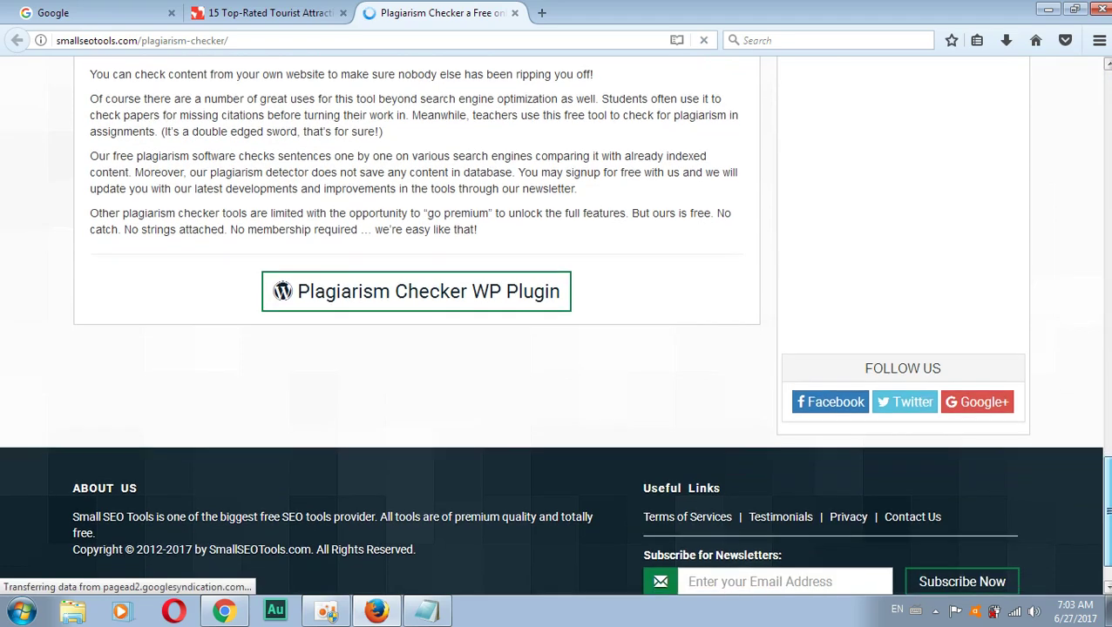
drag(1107, 514, 1108, 144)
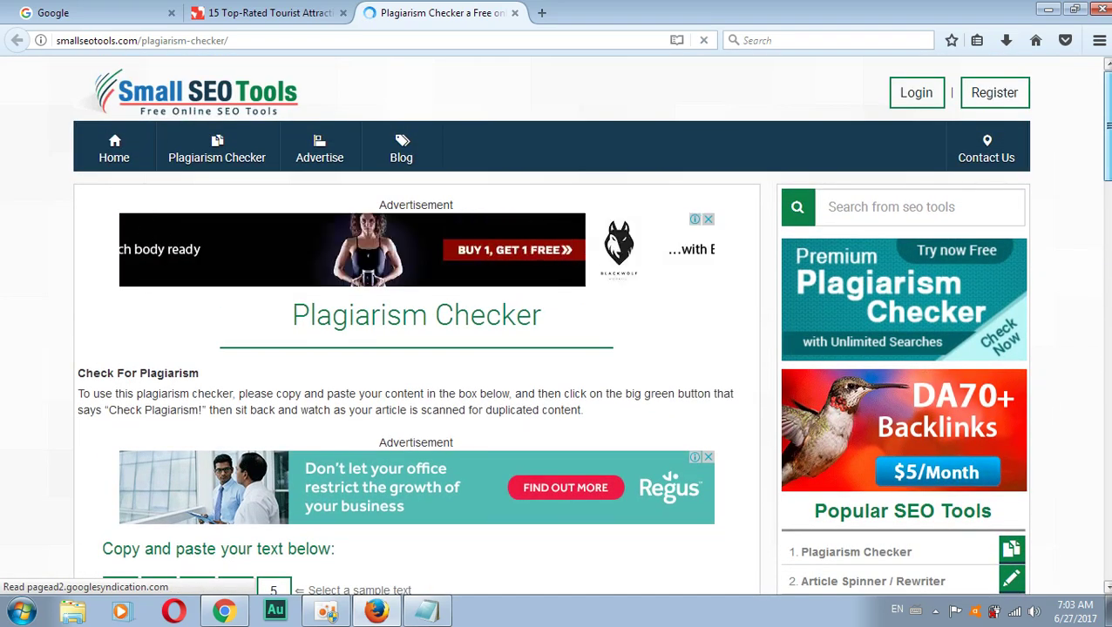
Step: Copy the address smallseotools.com/plagiarism-checker/ from Firefox and open it in a new Chrome tab
click(240, 41)
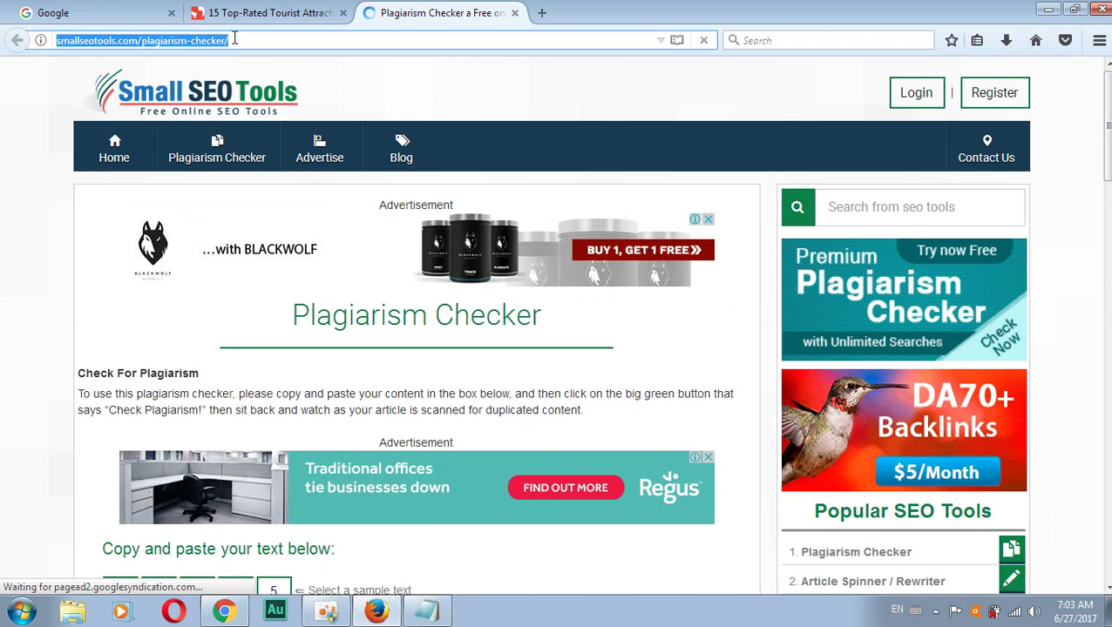
right_click(210, 41)
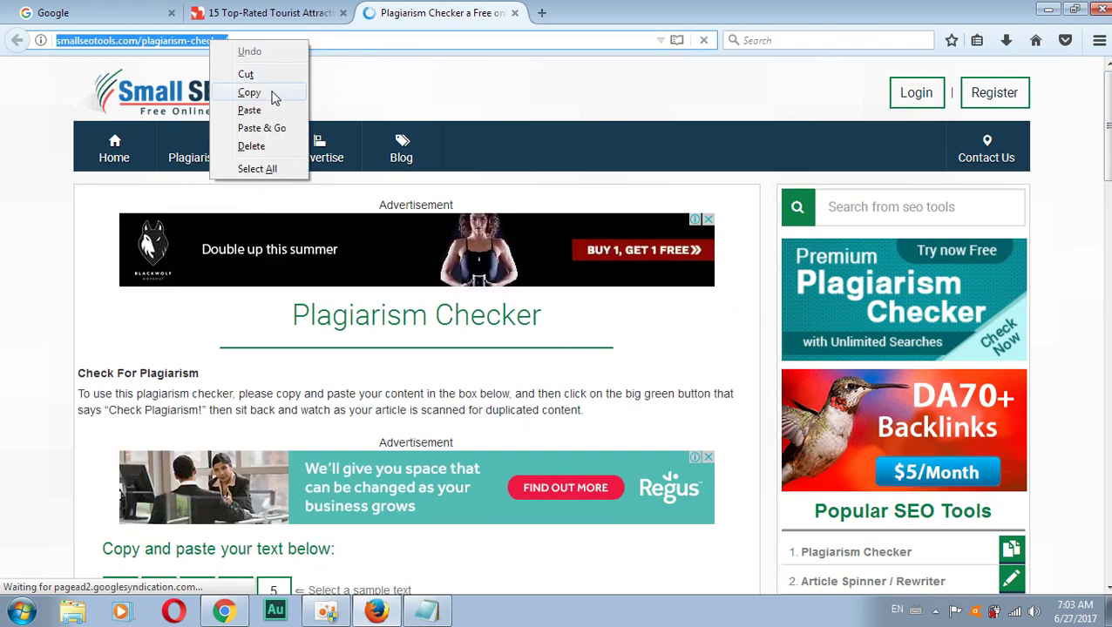
click(259, 96)
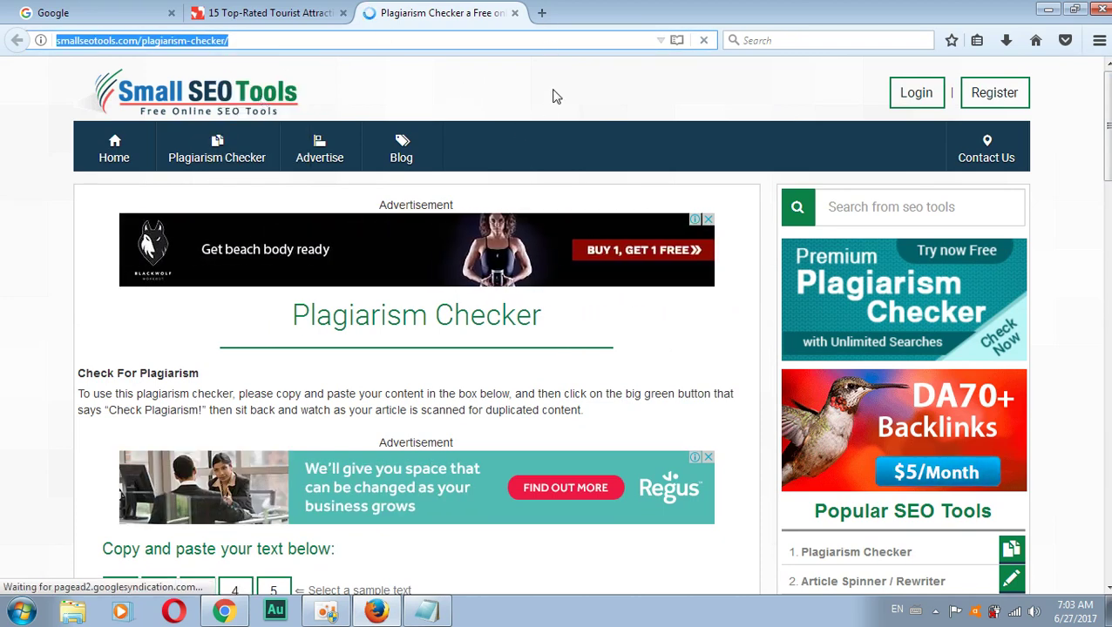
click(239, 612)
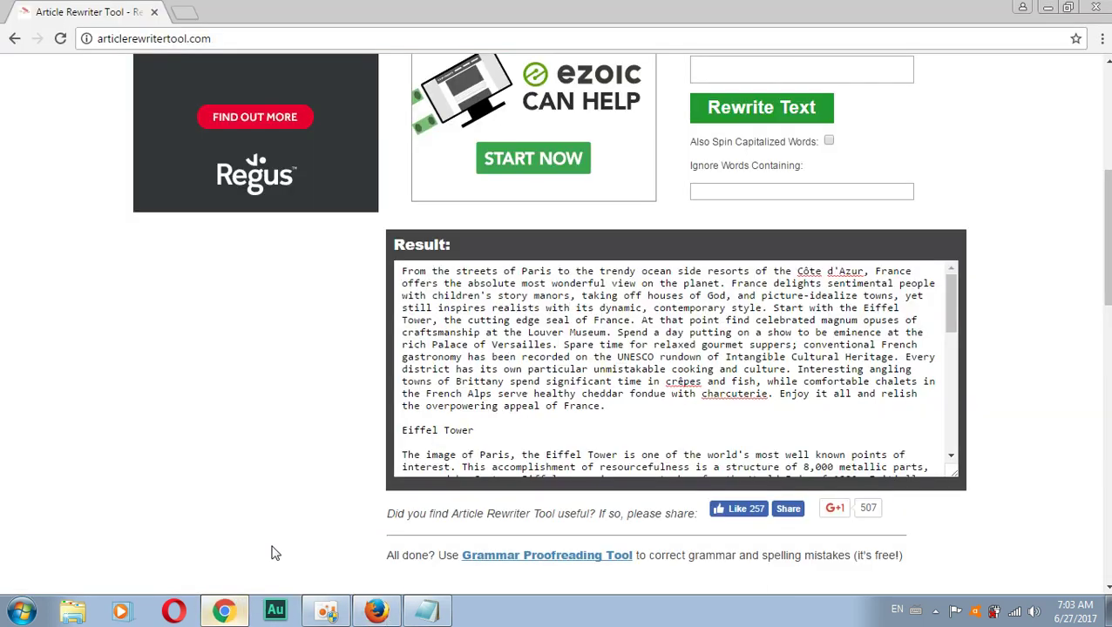
click(192, 19)
right_click(188, 37)
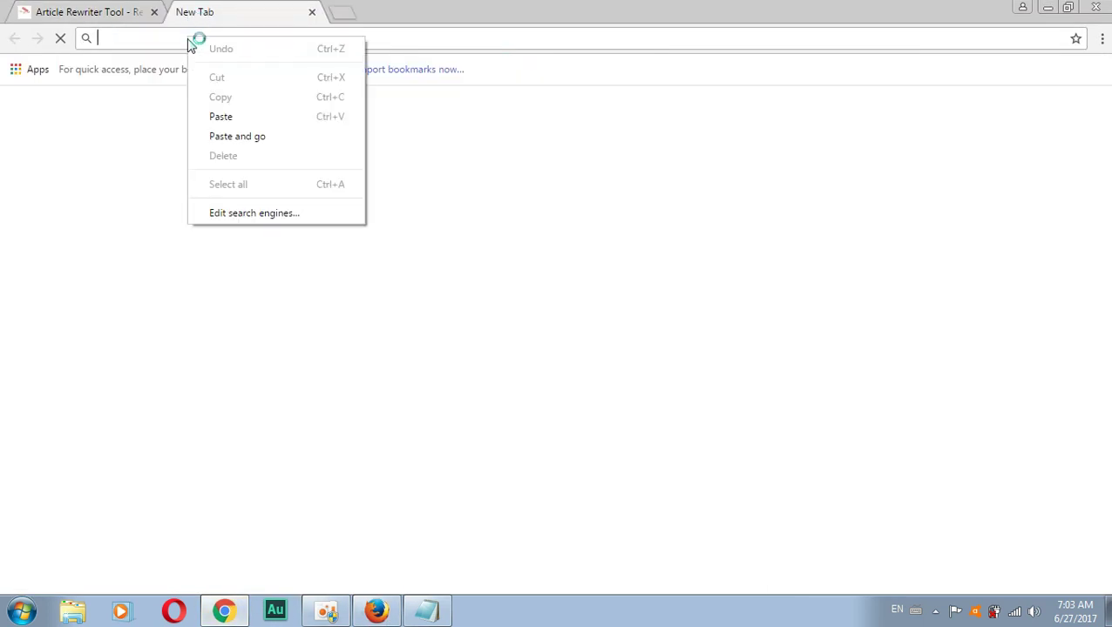
click(236, 142)
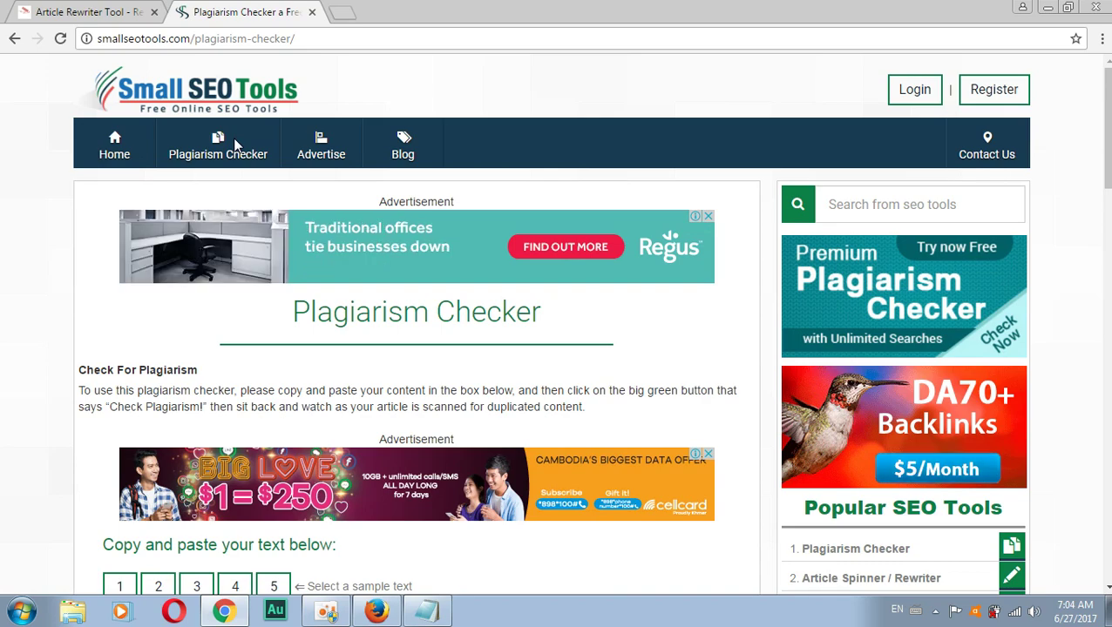
scroll(93, 323, down, 3)
scroll(94, 322, down, 2)
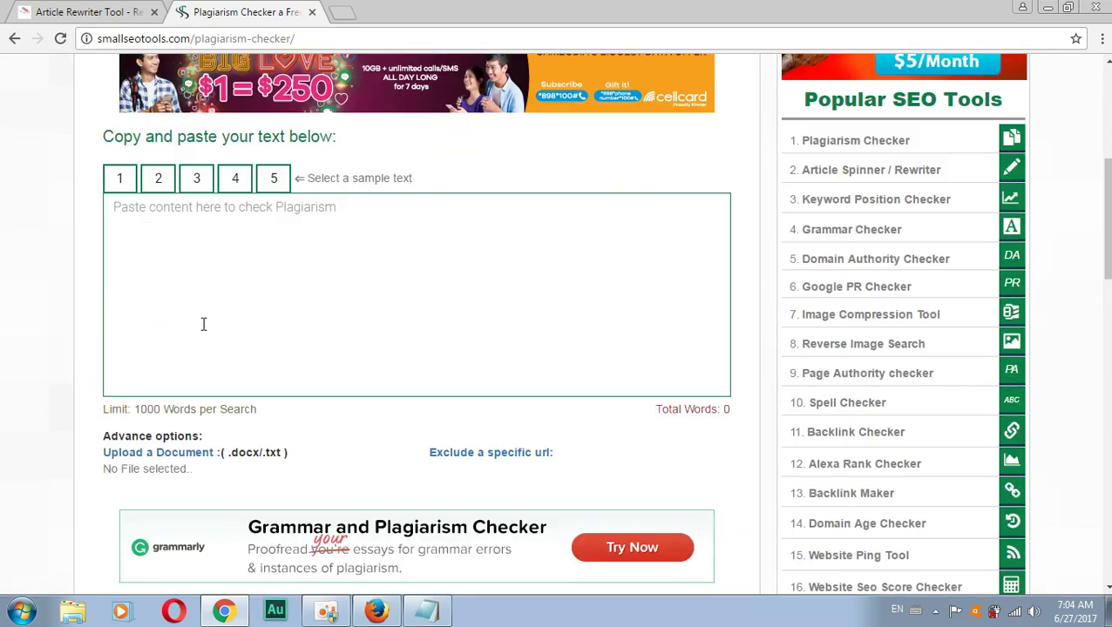
right_click(182, 247)
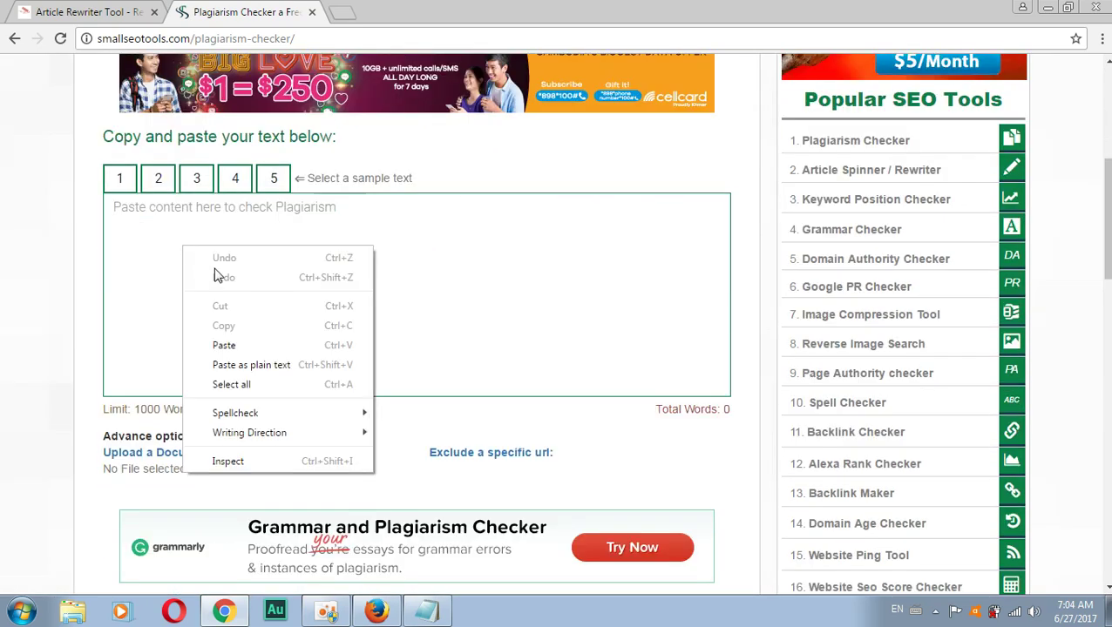
click(224, 345)
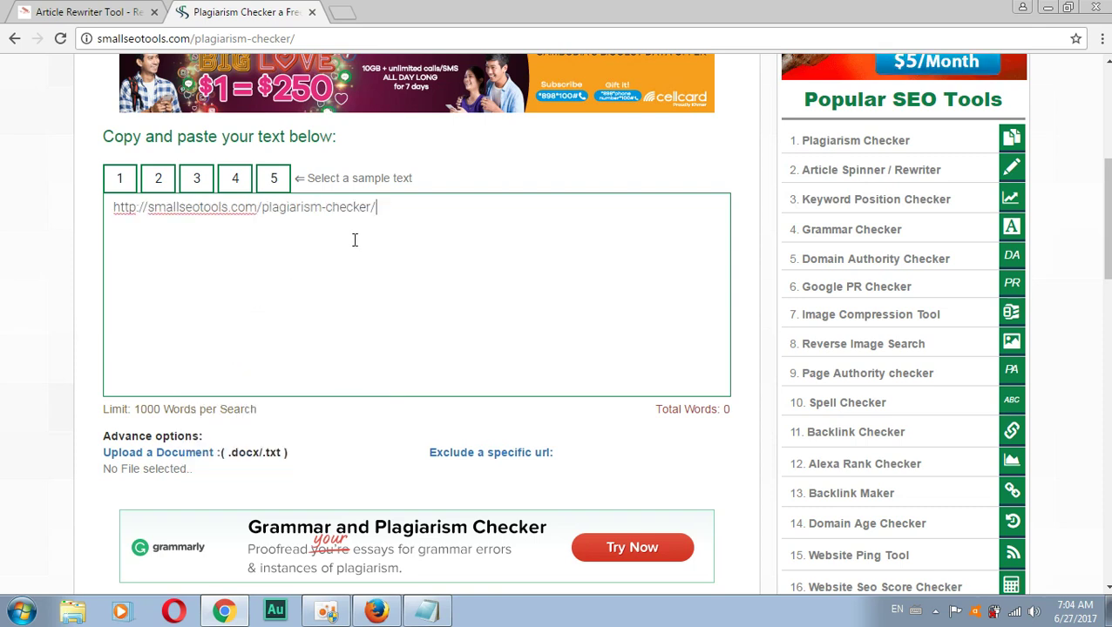
drag(381, 207, 107, 234)
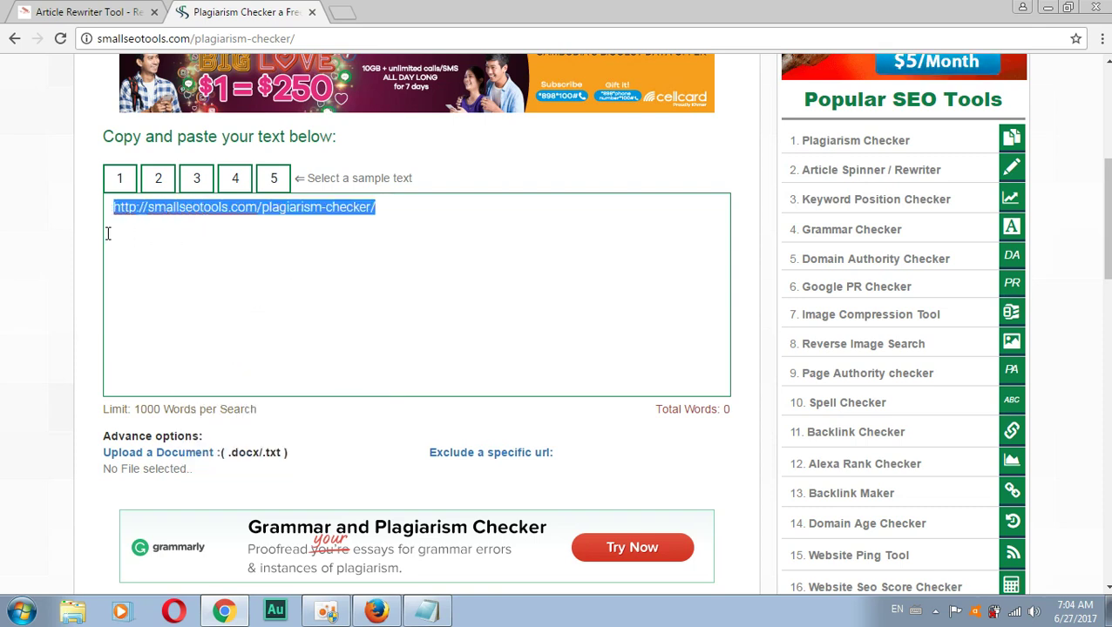
key(BackSpace)
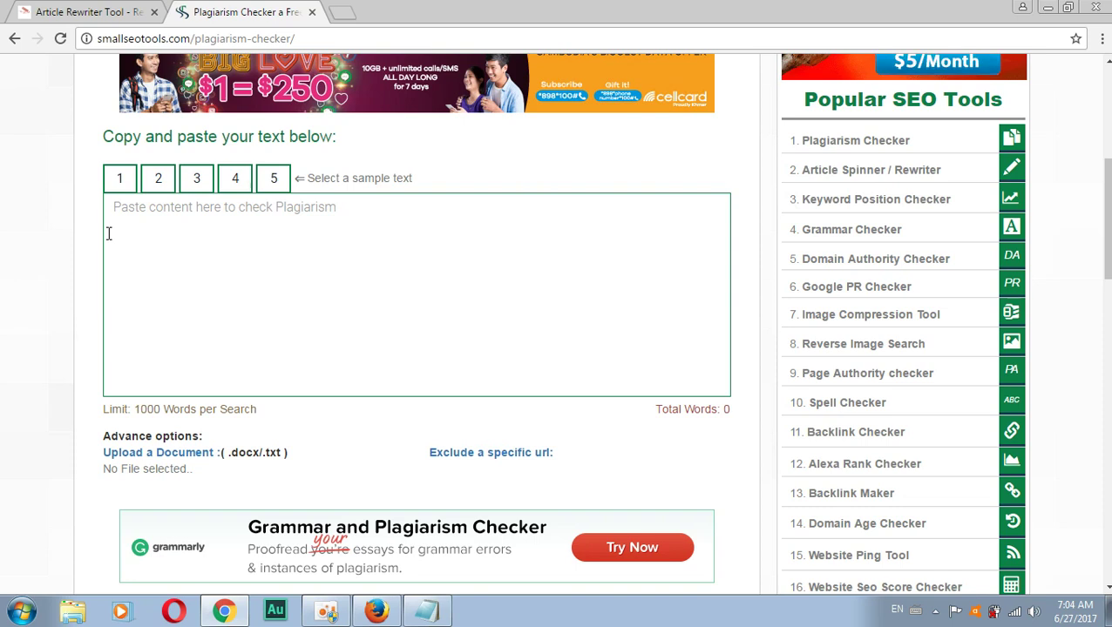
Step: Copy the rewritten France text from Notepad again and paste it into the empty plagiarism checker box in Chrome
click(438, 617)
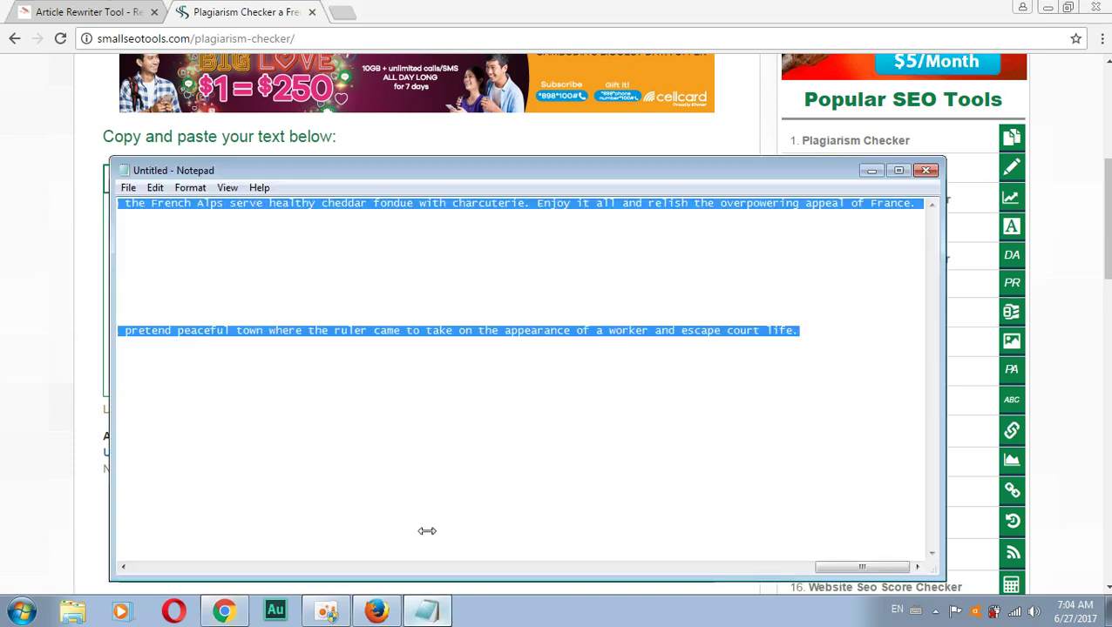
right_click(398, 341)
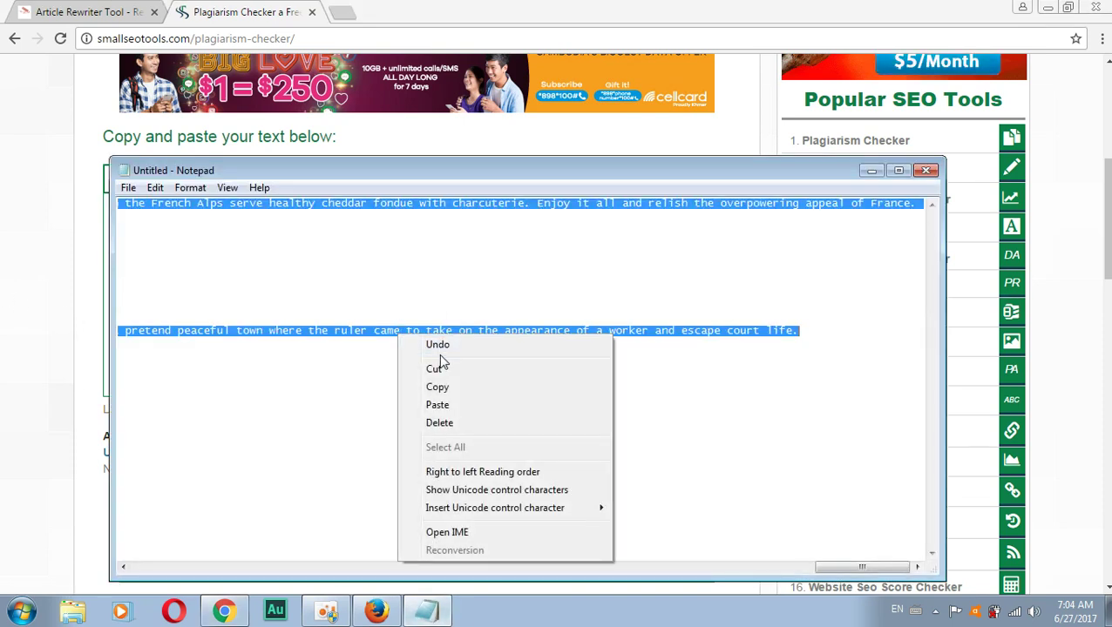
click(446, 388)
click(59, 337)
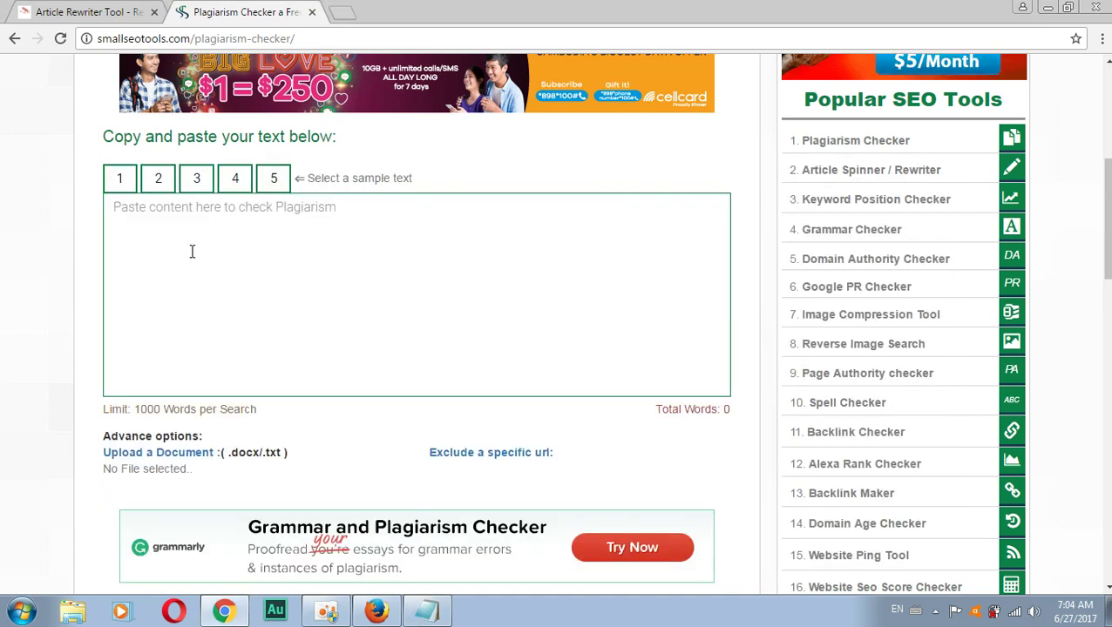
right_click(191, 250)
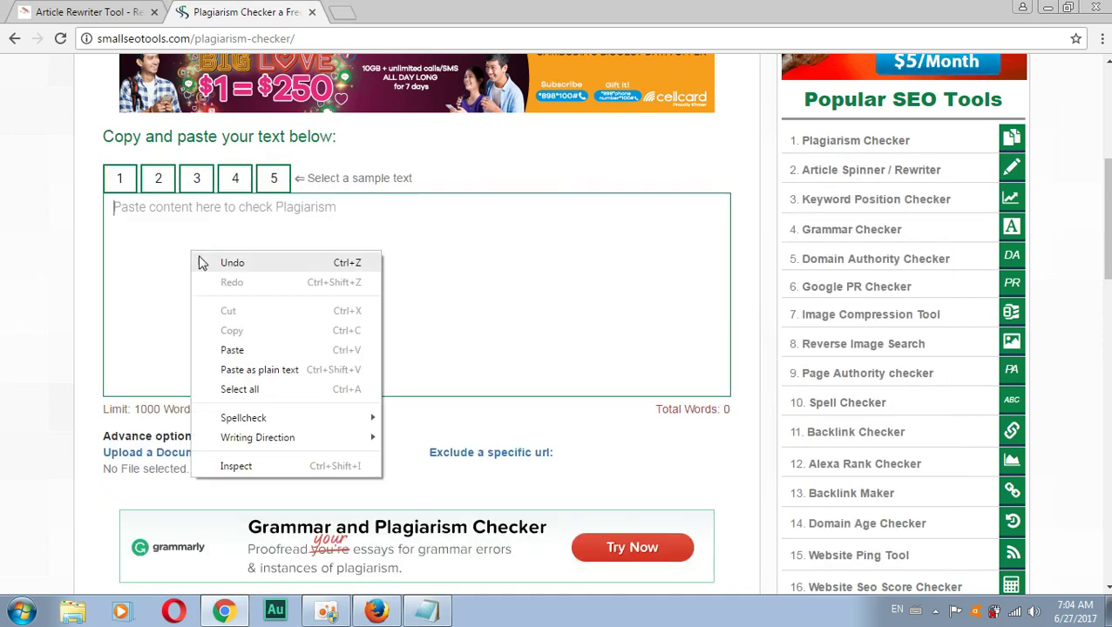
click(232, 351)
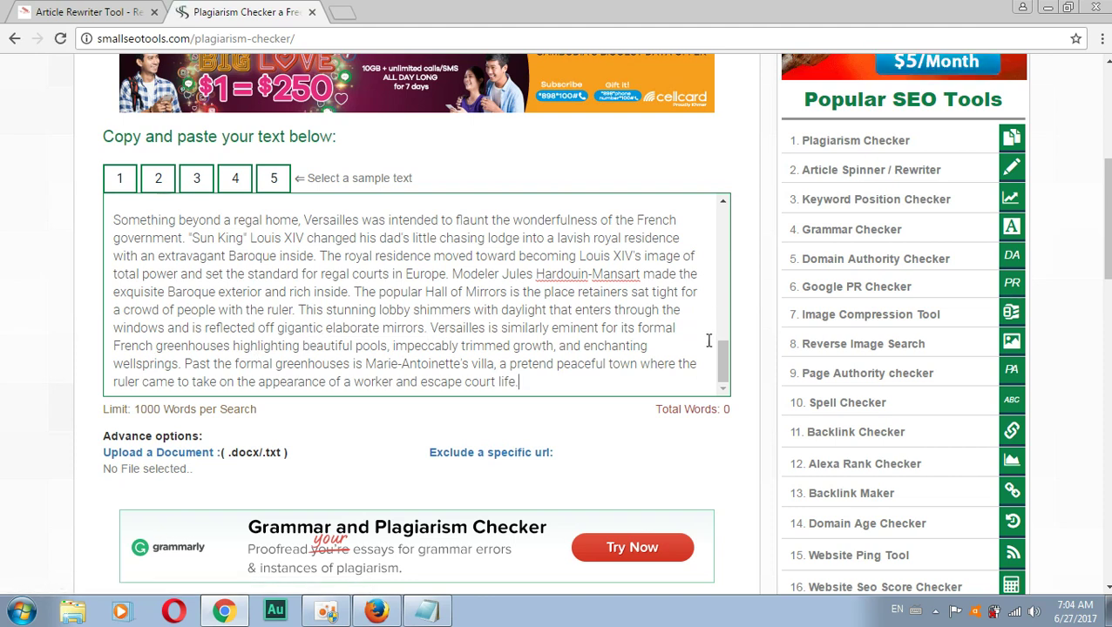
drag(725, 357, 737, 401)
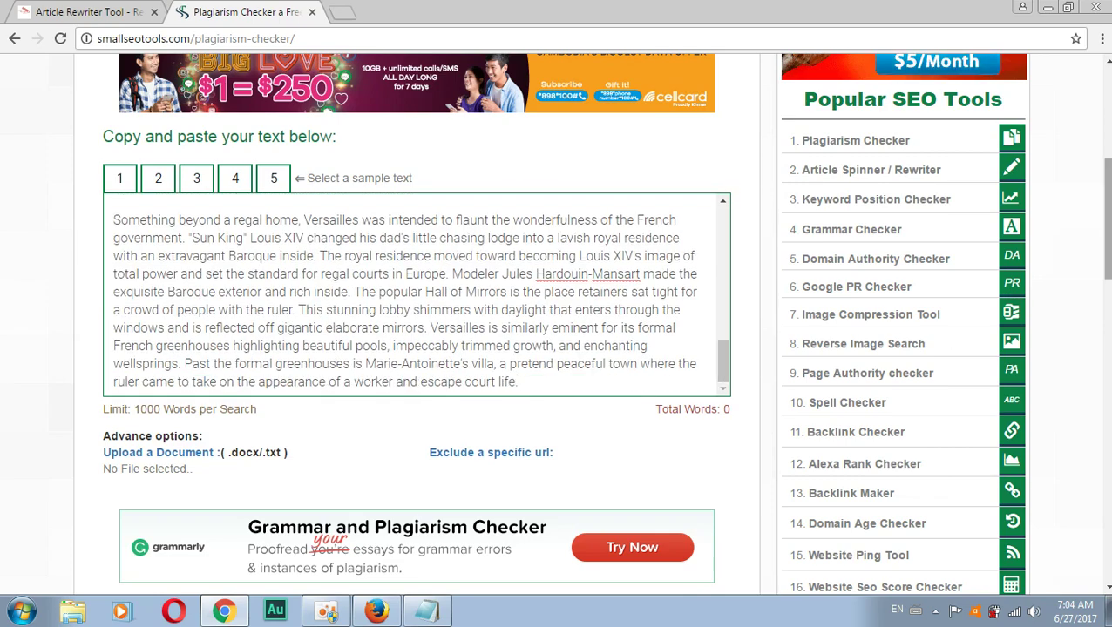
Step: Confirm the "I'm not a robot" verification and start the plagiarism check on the pasted text
drag(1107, 225, 1108, 279)
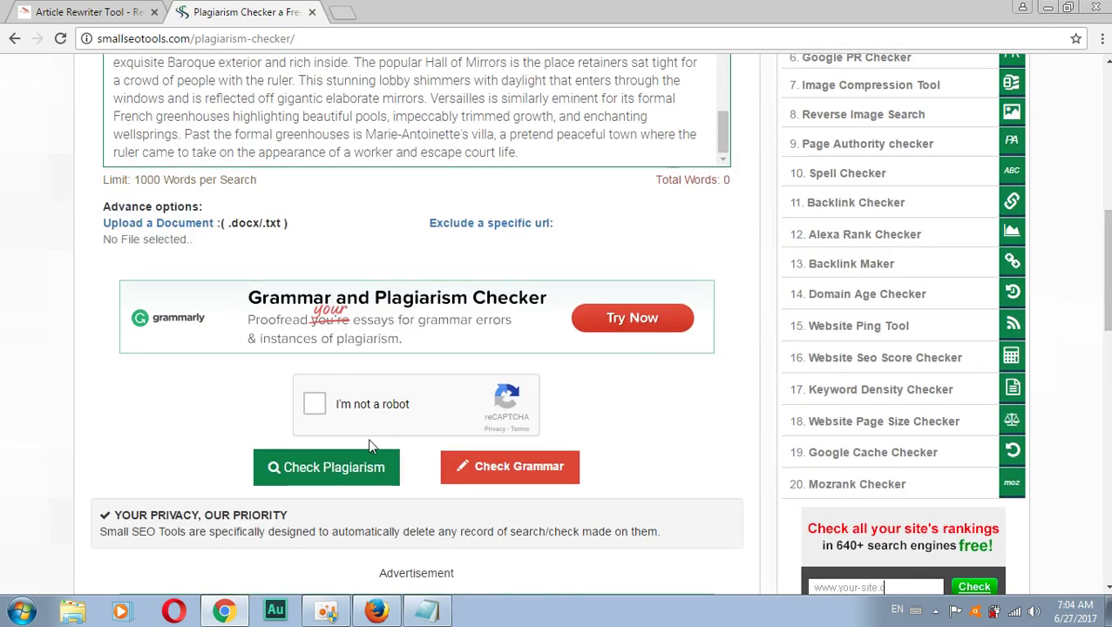
click(317, 415)
click(348, 480)
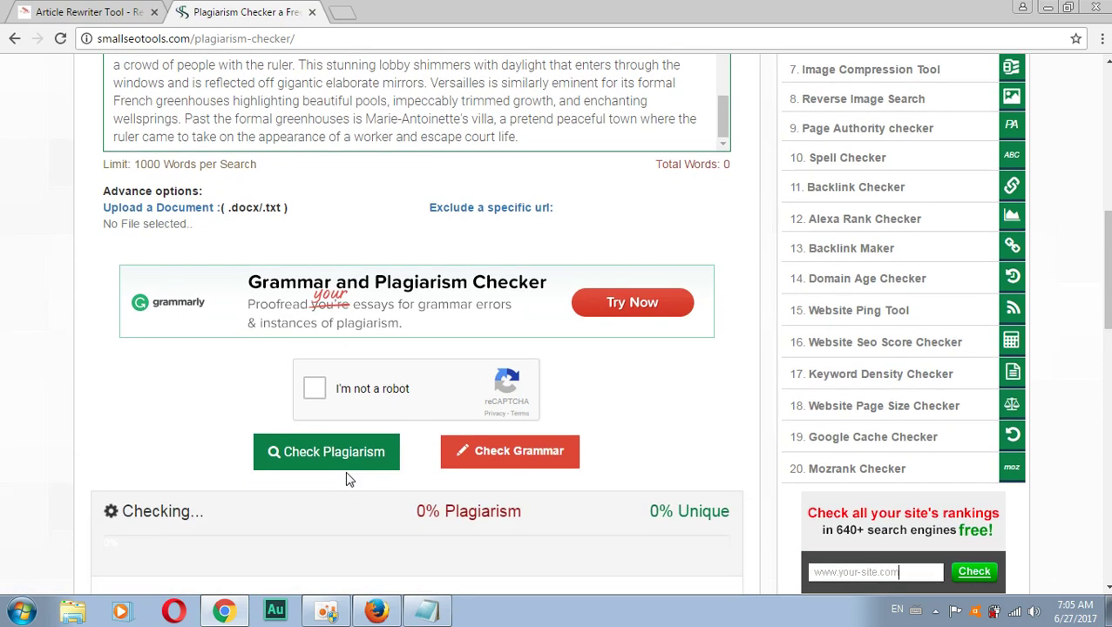
Step: Examine the completed plagiarism report for the rewritten France text, from the overall percentages to the sentence-by-sentence results
drag(1101, 240, 1108, 324)
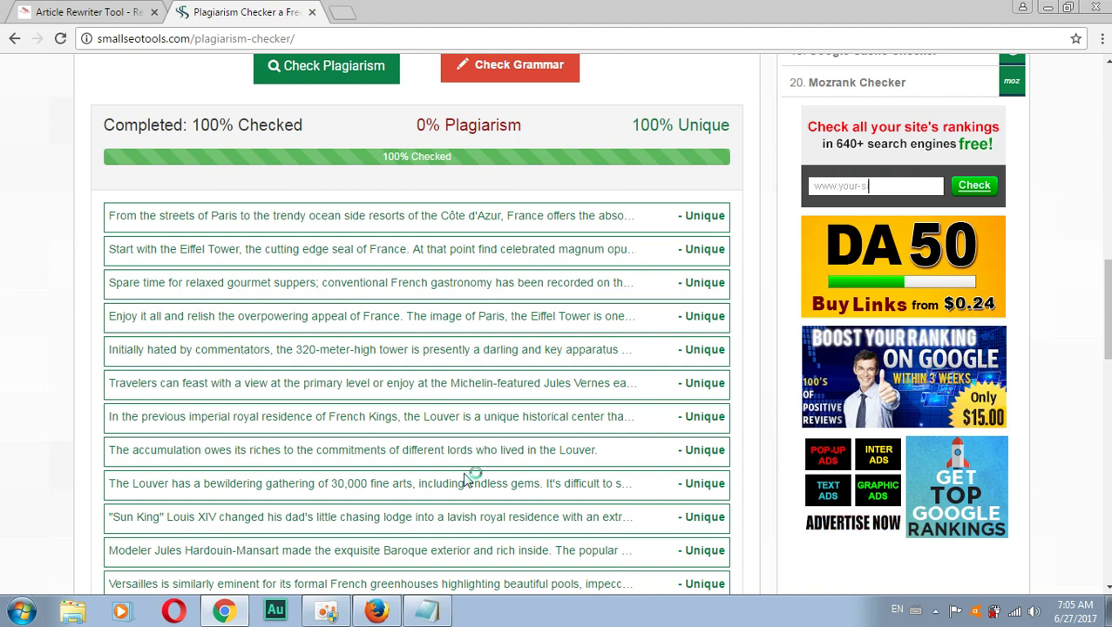
click(426, 612)
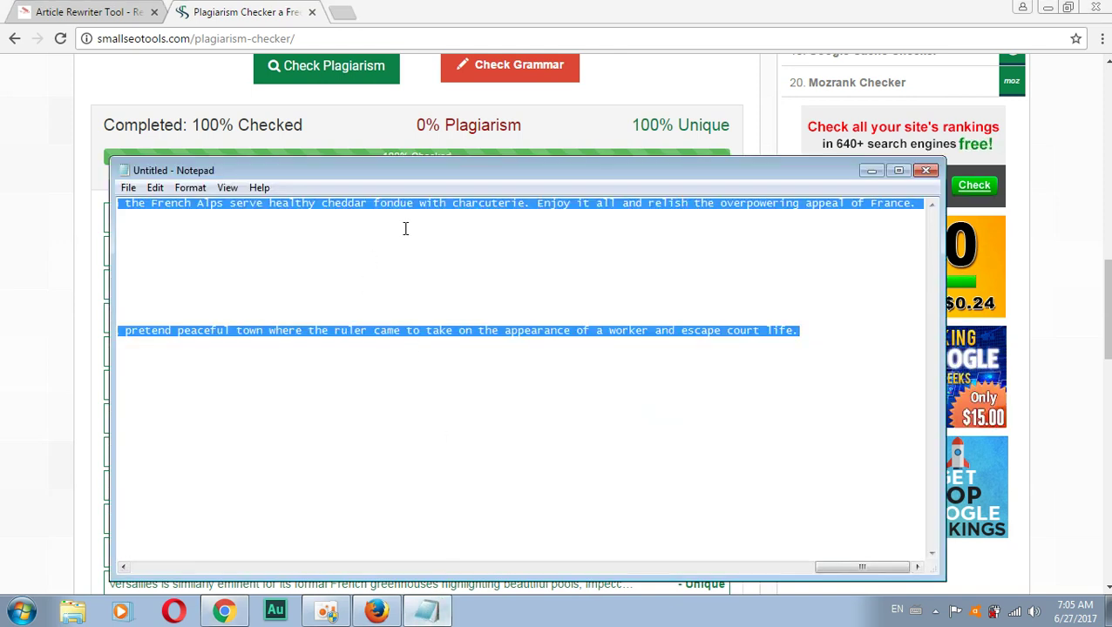
click(601, 124)
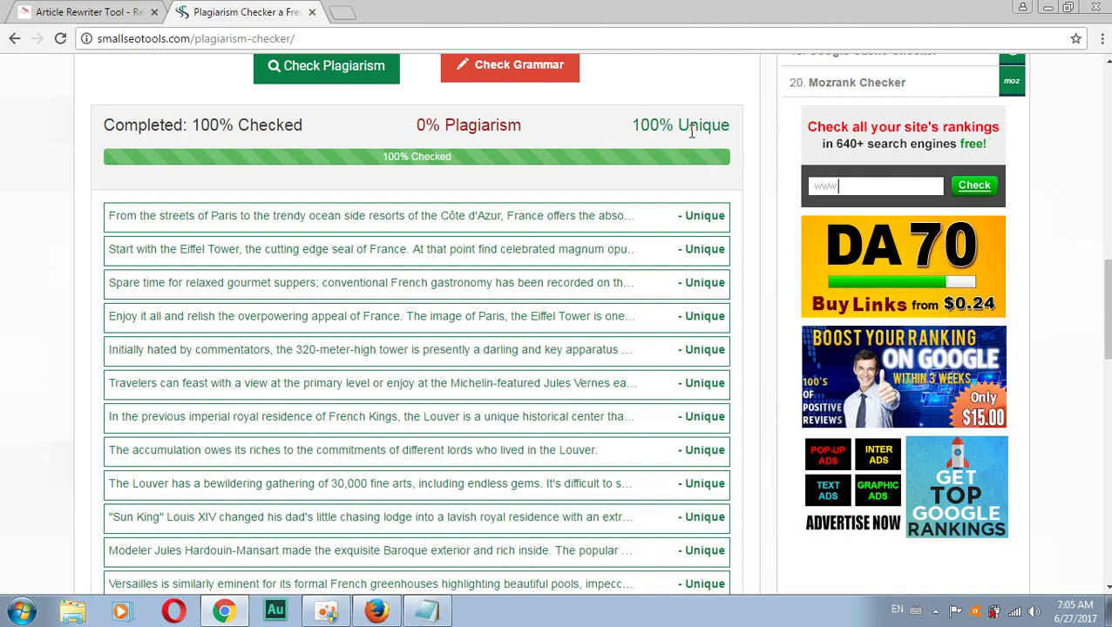
scroll(404, 338, down, 3)
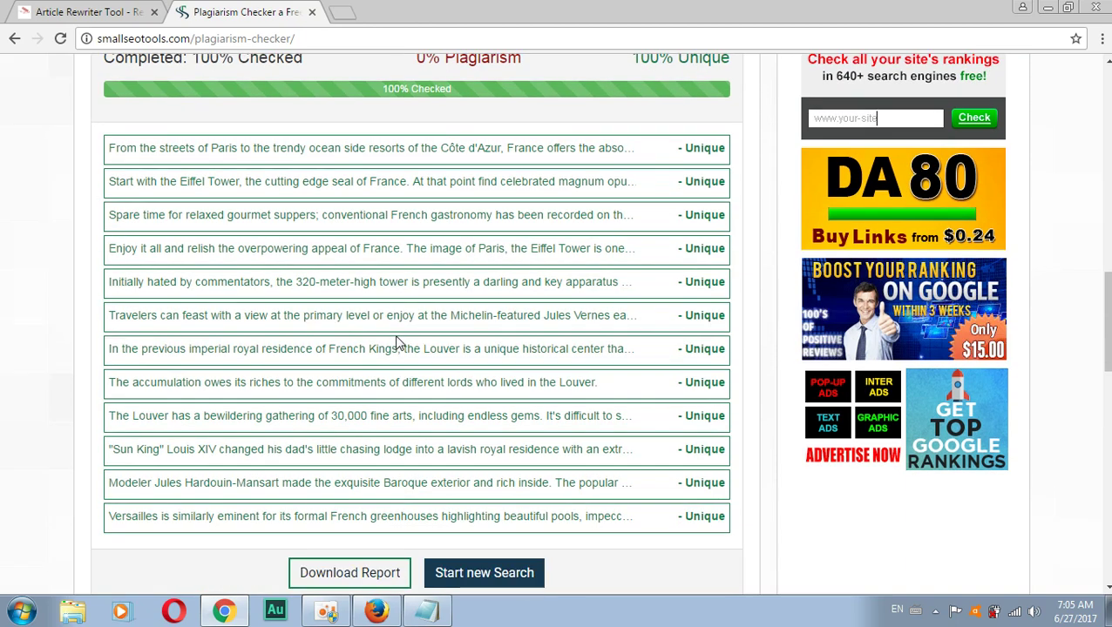
scroll(440, 265, up, 4)
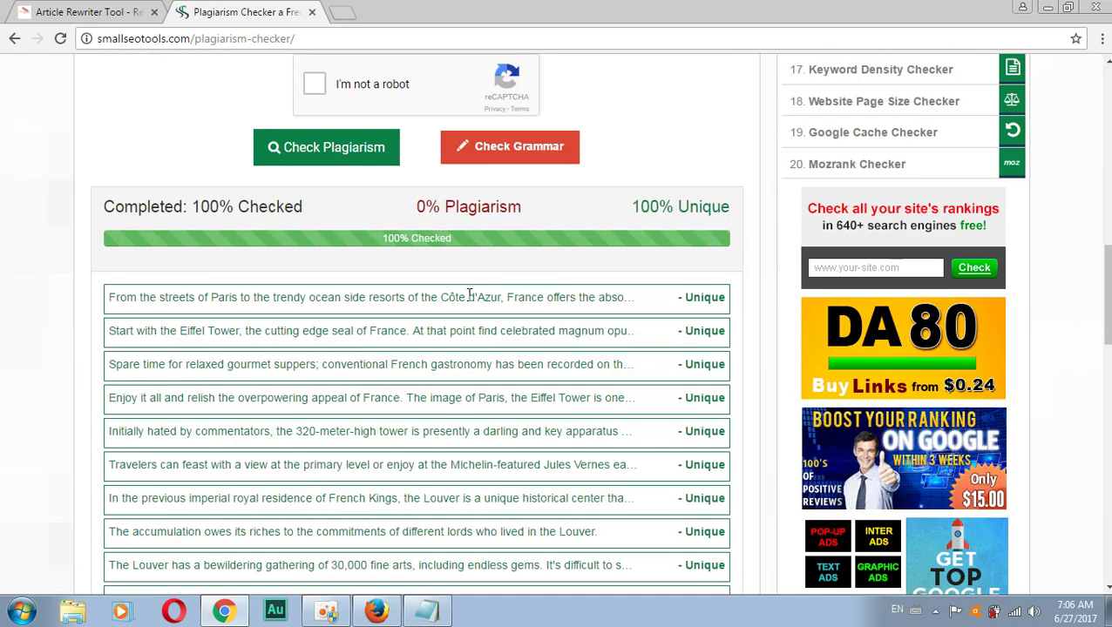
scroll(471, 323, down, 3)
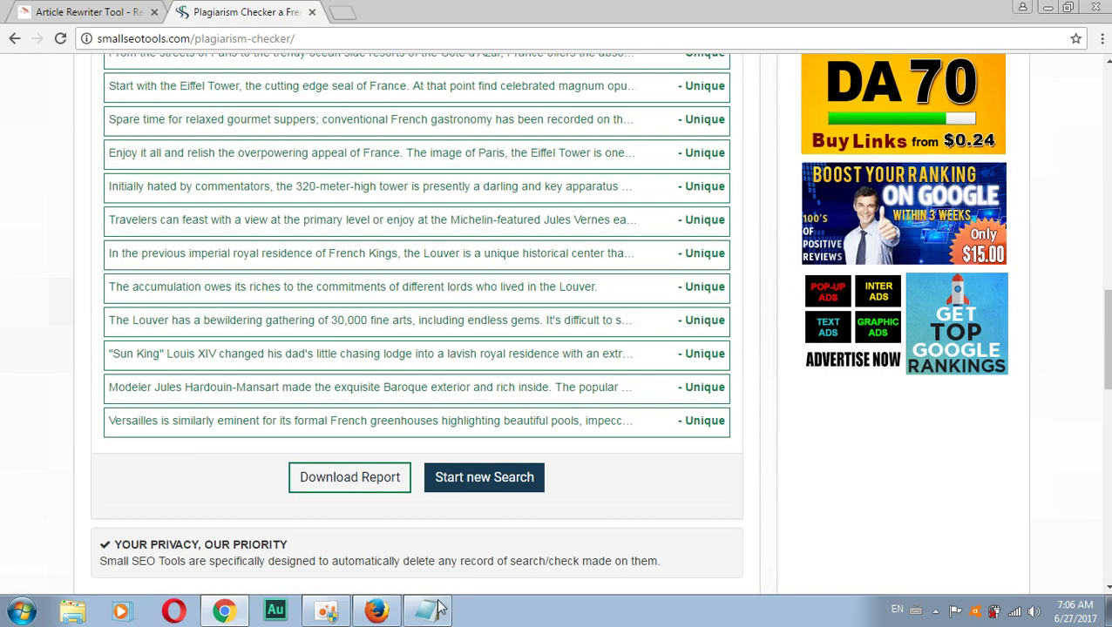
Step: Copy the selected rewritten France text from the untitled Notepad document
click(427, 612)
right_click(422, 331)
click(469, 382)
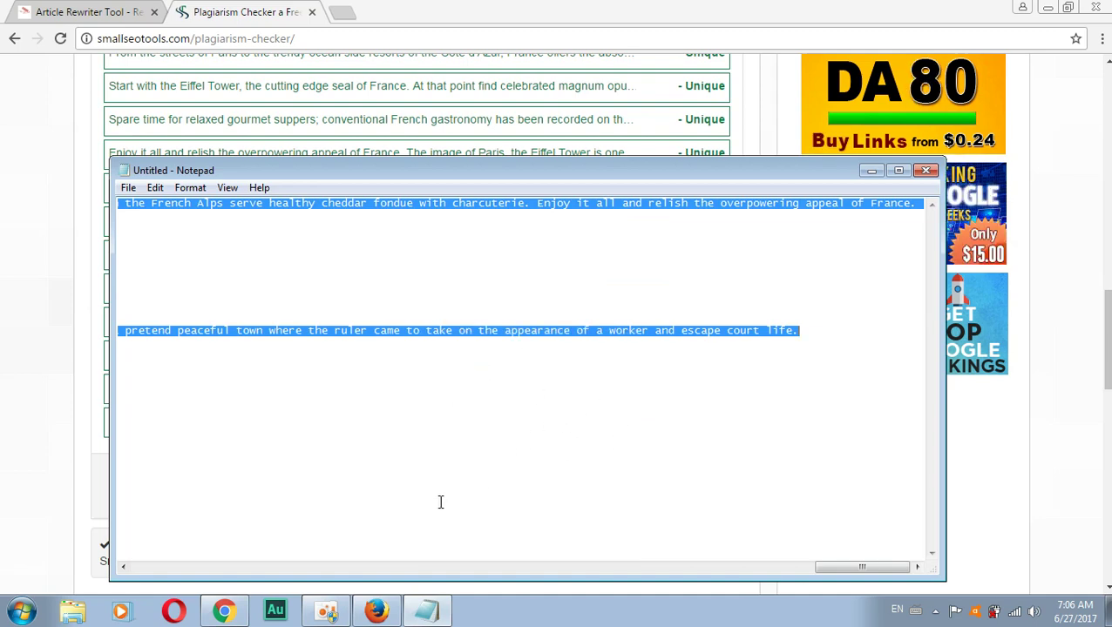
Step: Switch to Firefox and open Blogger from the Google apps list on the Google home page
click(375, 612)
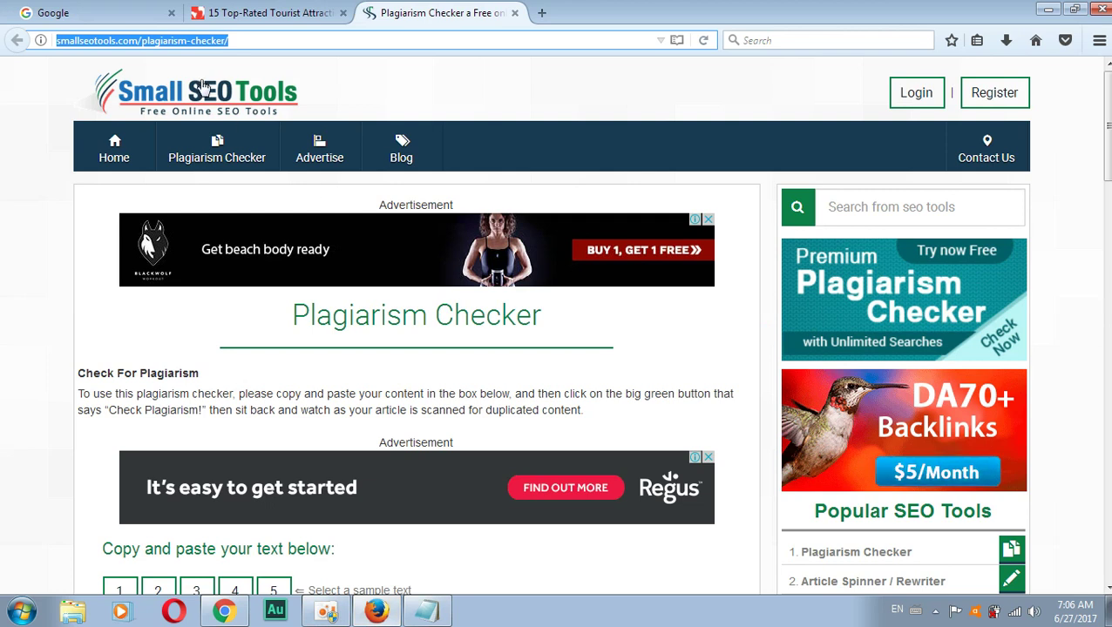
click(96, 14)
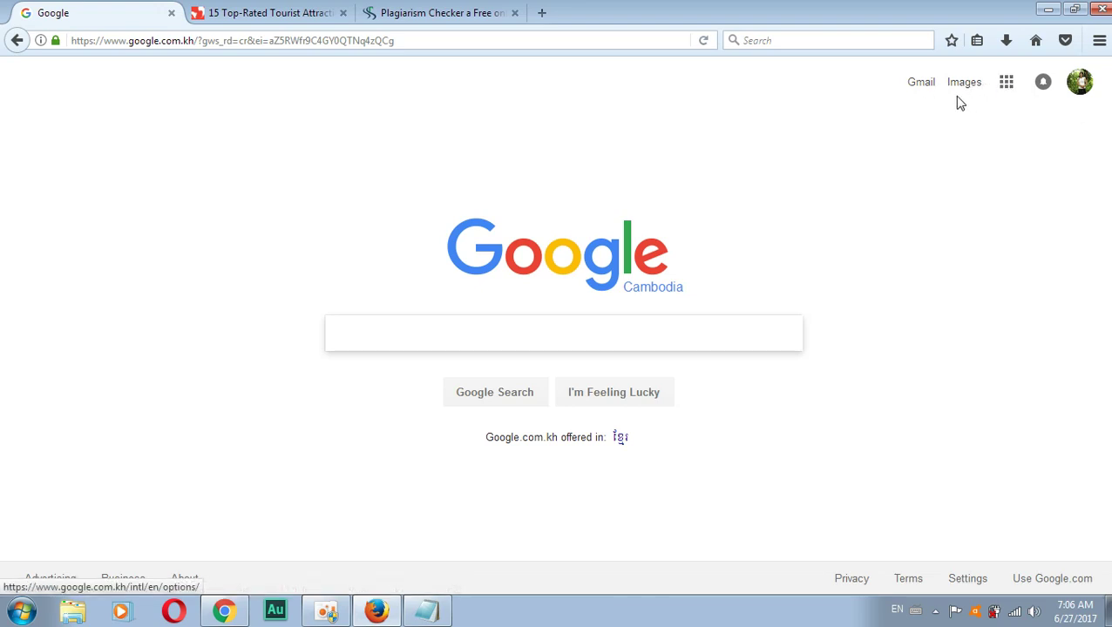
click(1006, 84)
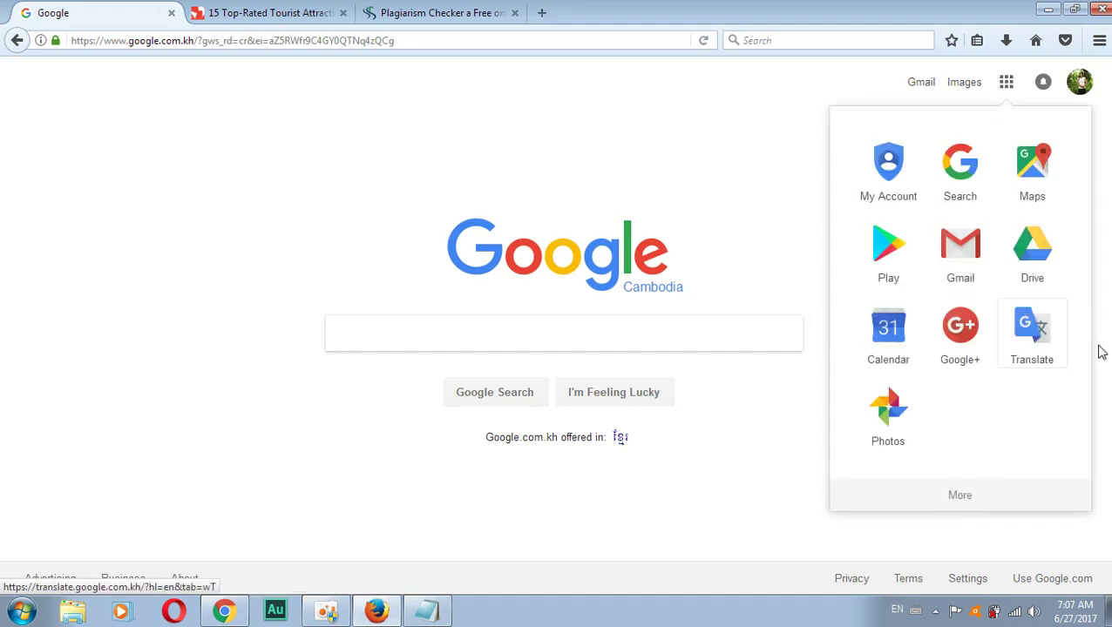
scroll(1048, 409, down, 5)
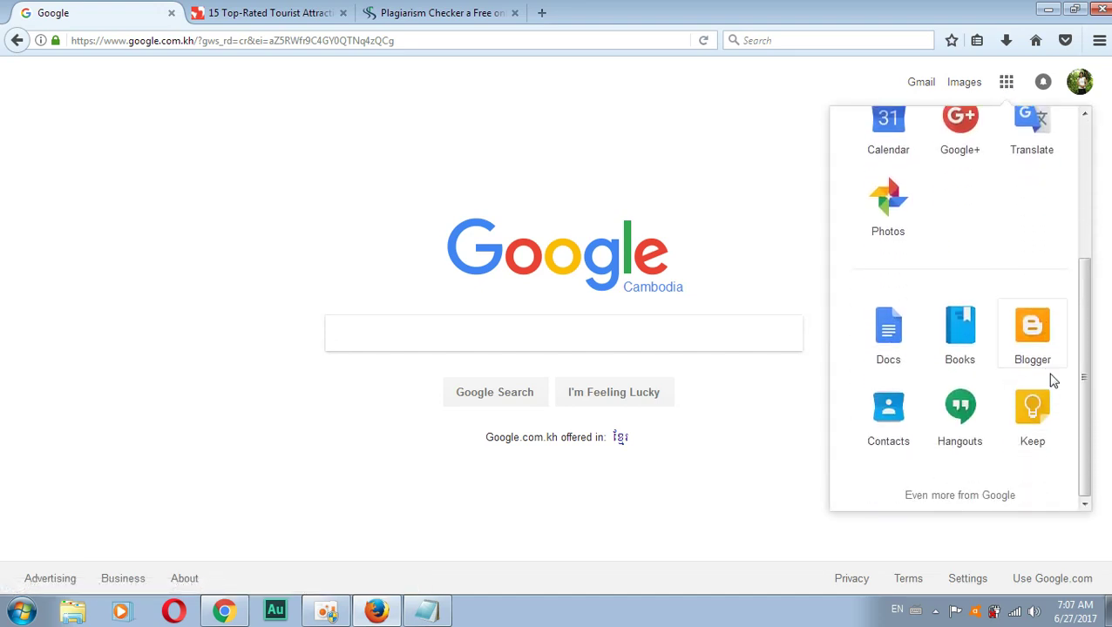
click(1034, 331)
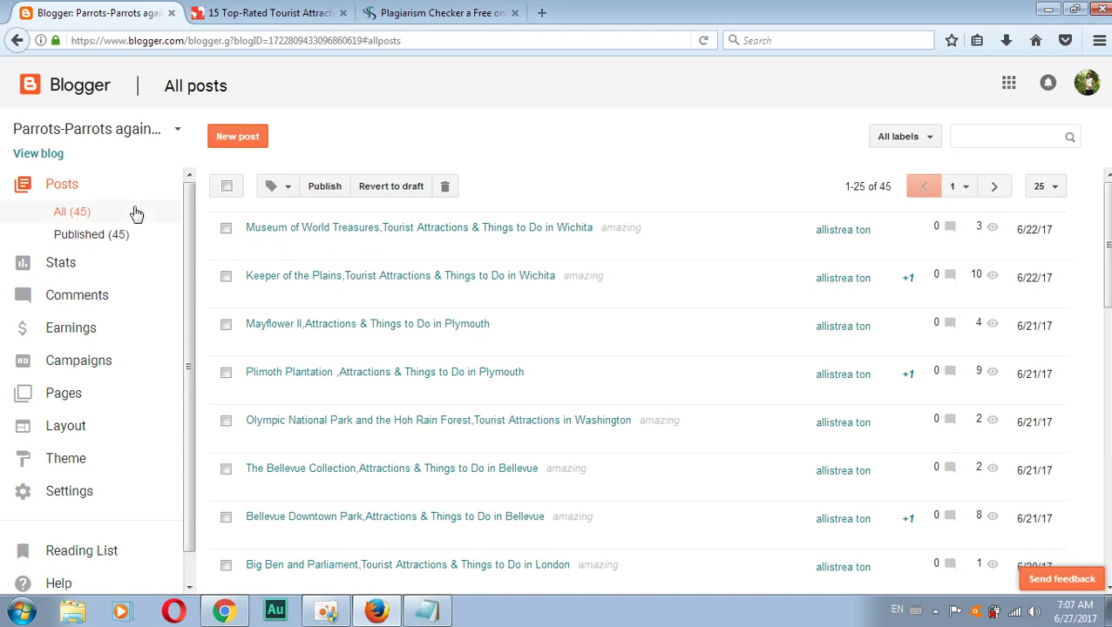
Step: Create a new Blogger post and paste the rewritten France text into its body
click(235, 139)
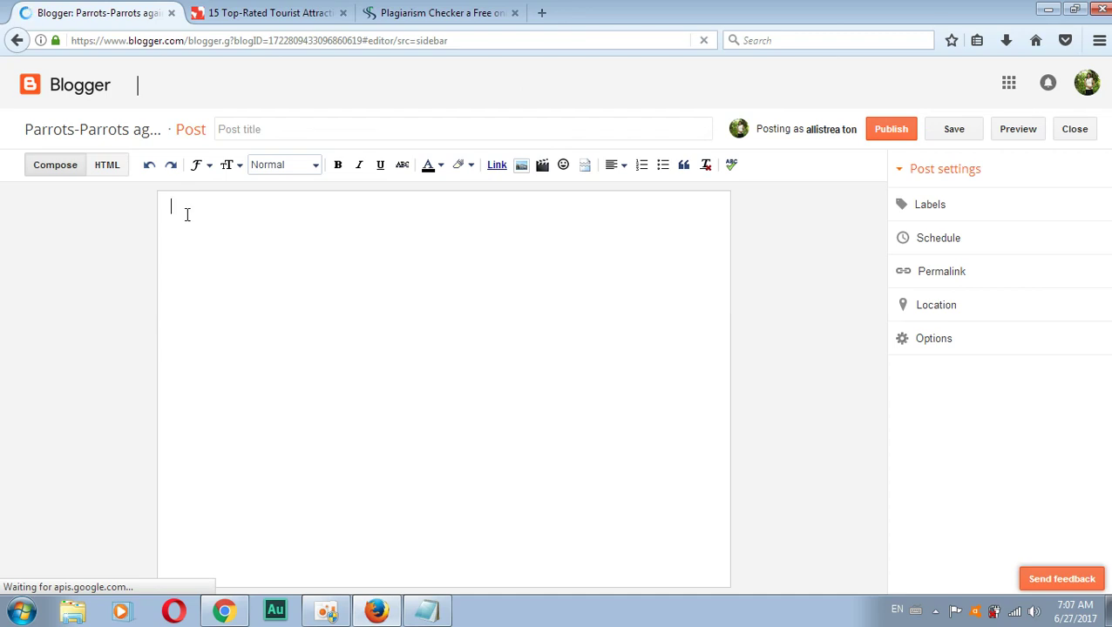
right_click(187, 215)
click(220, 291)
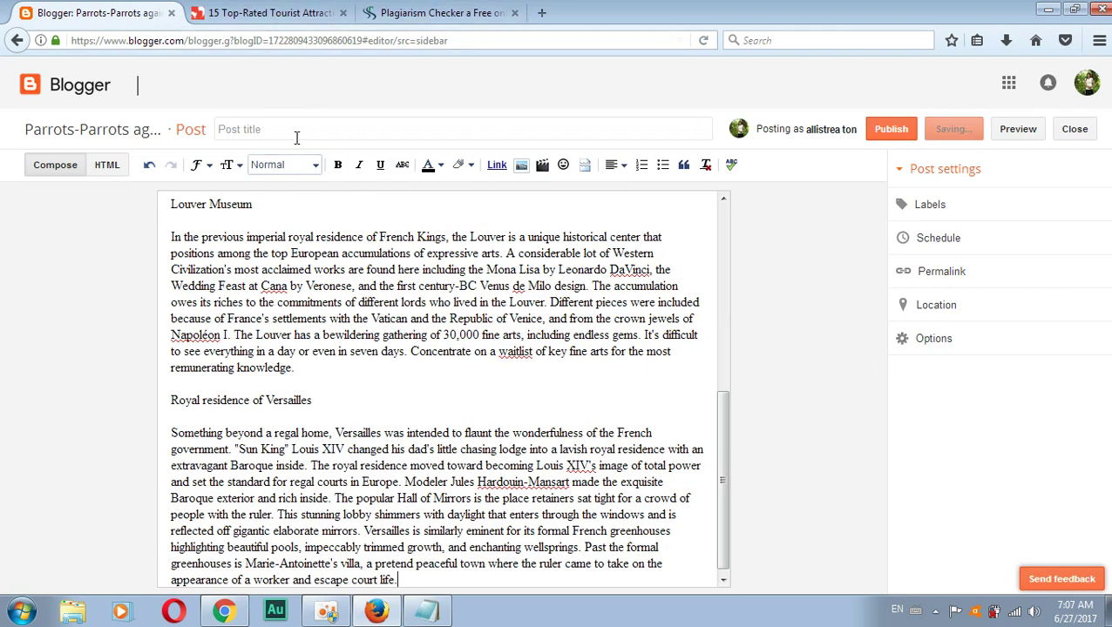
Step: Copy the "Eiffel Tower" heading of the first attraction on the PlanetWare France page
click(263, 19)
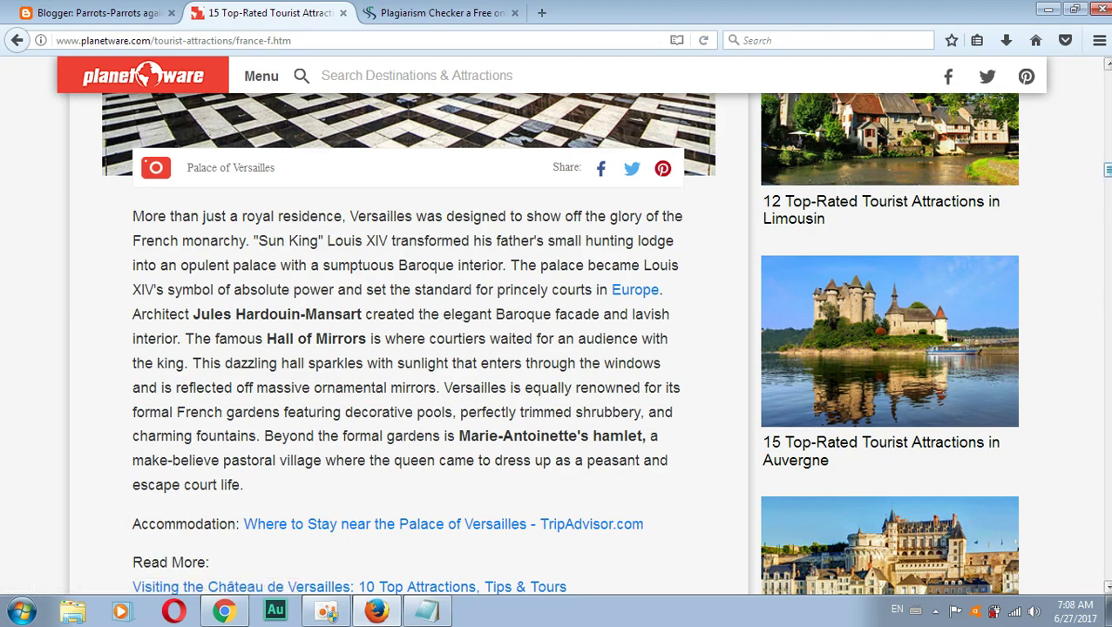
drag(1107, 170, 1107, 78)
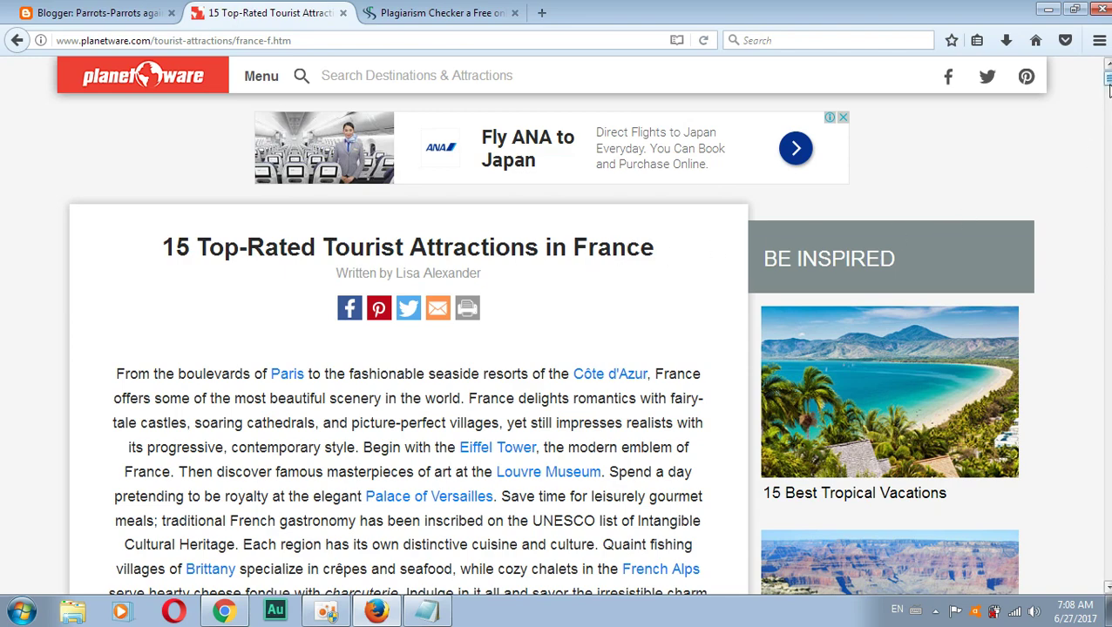
scroll(1108, 80, down, 5)
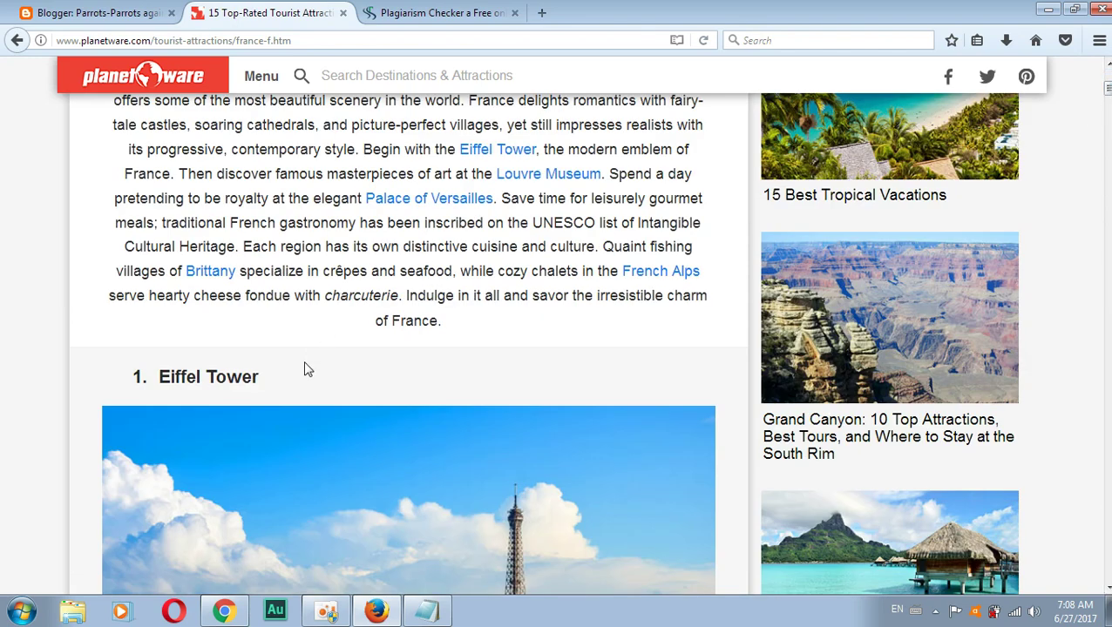
drag(261, 381, 165, 380)
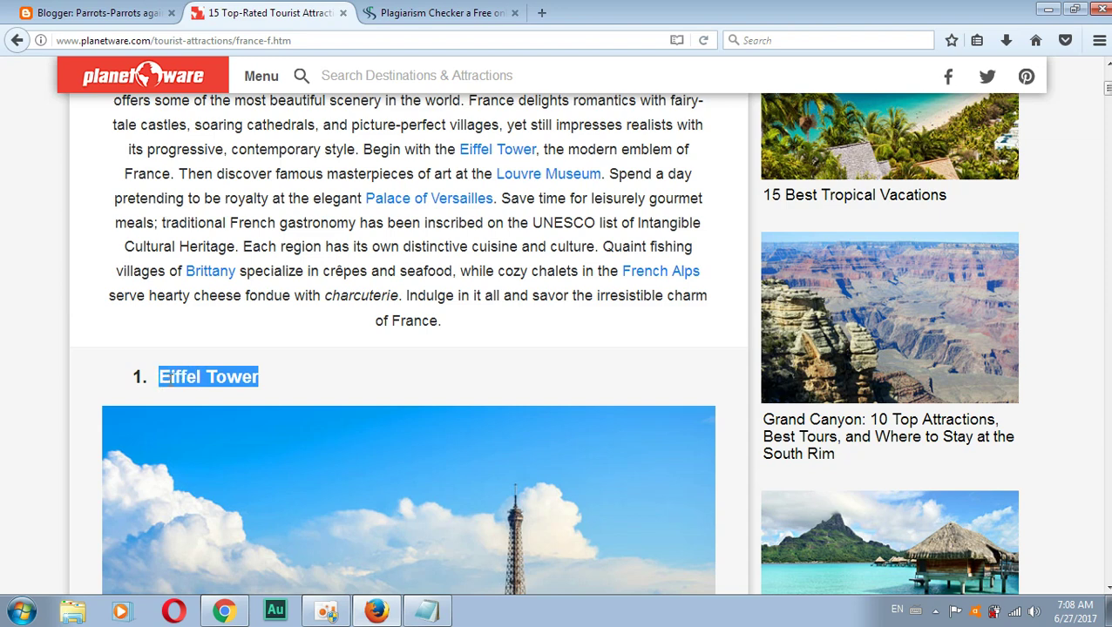
right_click(165, 380)
click(207, 392)
Step: Paste "Eiffel Tower" into the Blogger post's title and add a comma after it
click(377, 612)
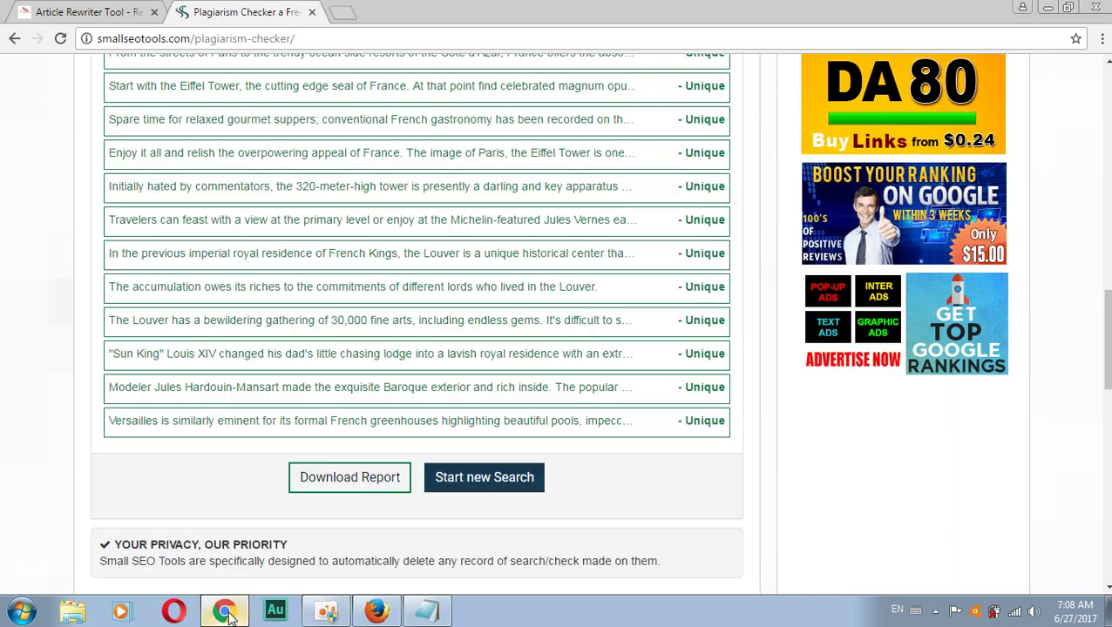
click(225, 612)
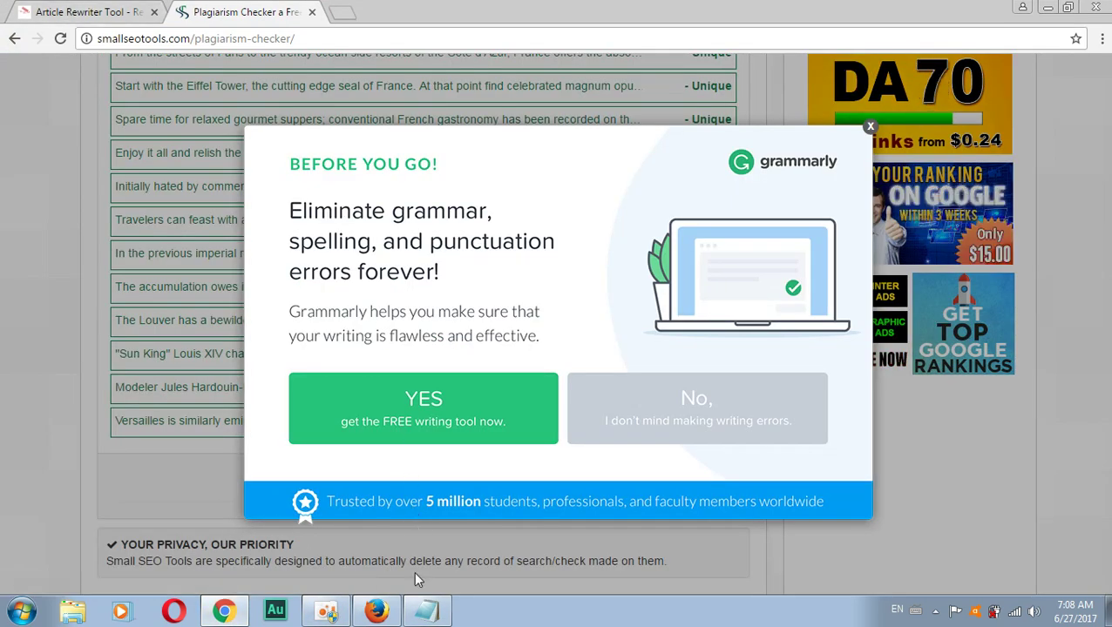
click(376, 611)
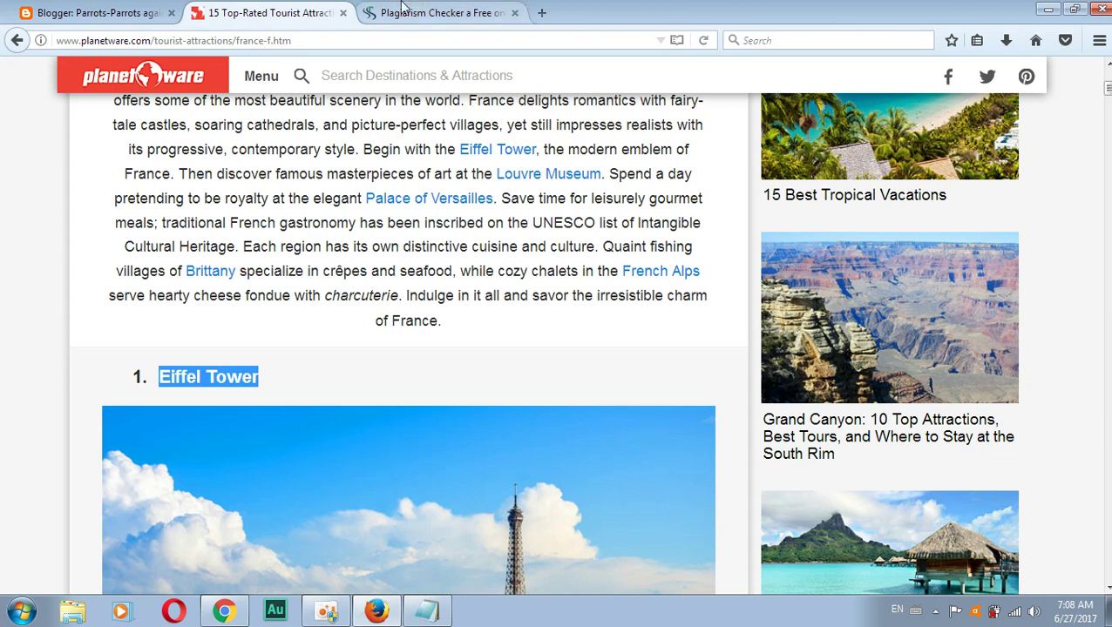
click(129, 14)
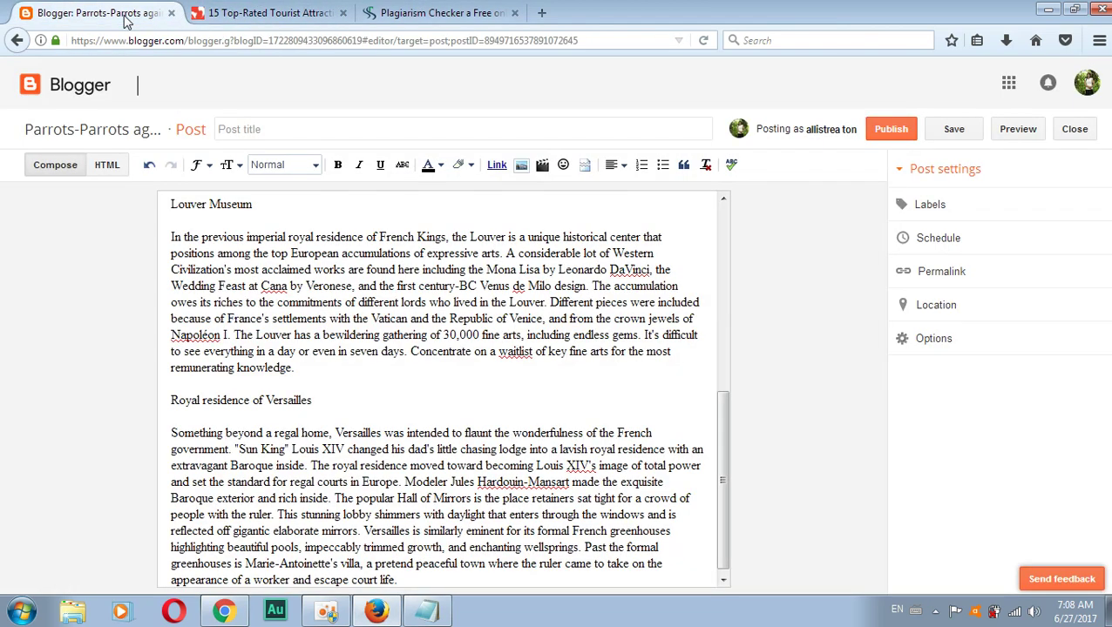
right_click(242, 131)
click(282, 201)
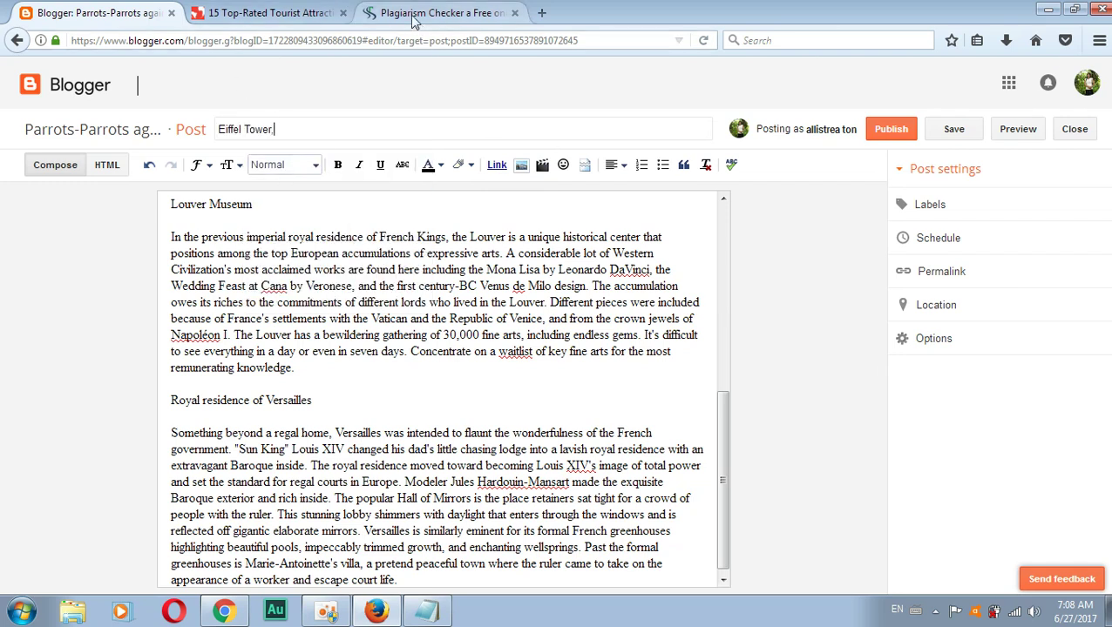
Step: Copy the words "Tourist Attractions in France" from the main heading of the PlanetWare France page
click(295, 17)
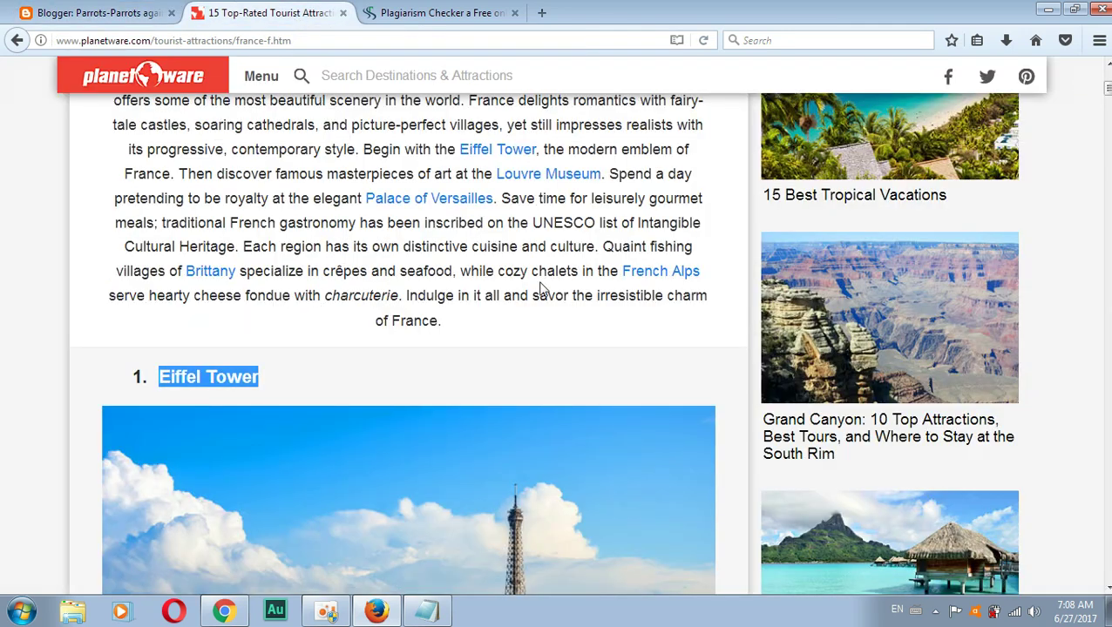
scroll(592, 248, up, 4)
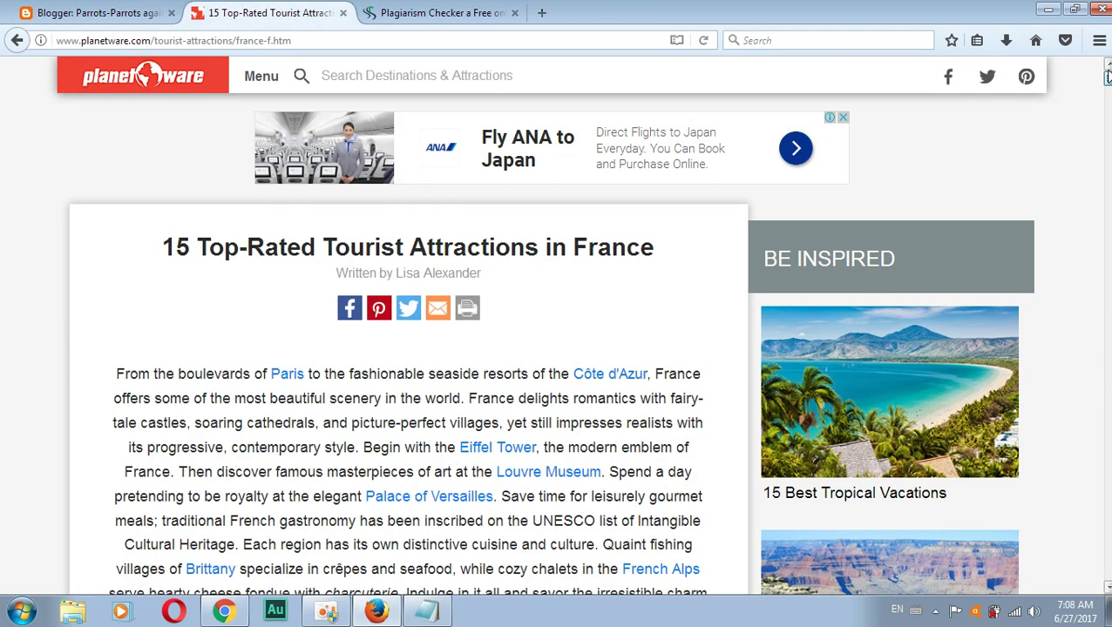
drag(657, 252, 323, 244)
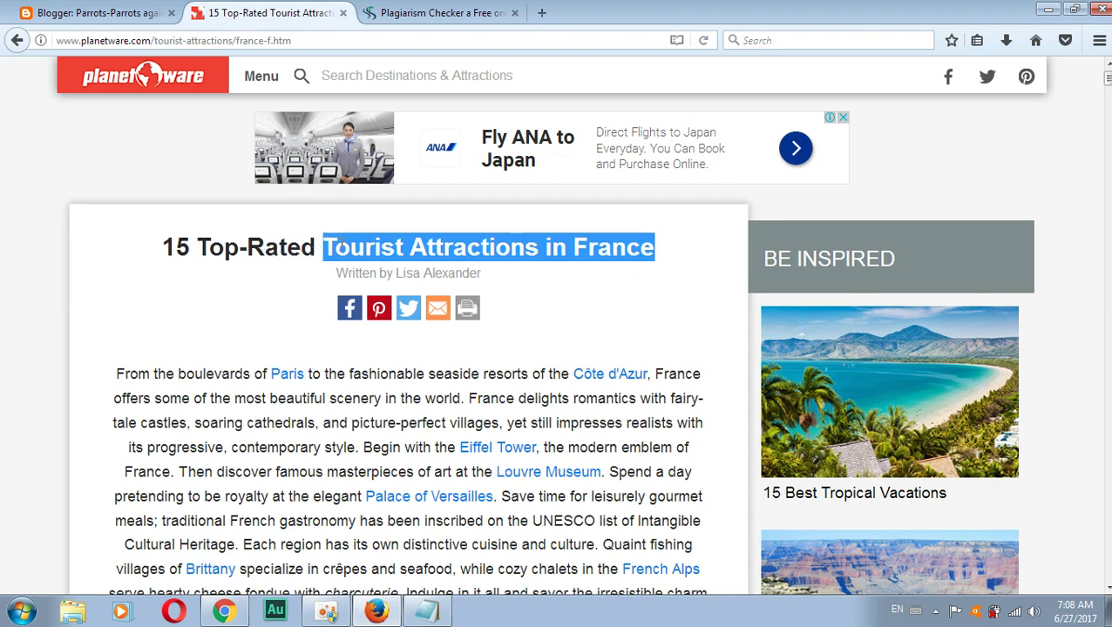
right_click(353, 249)
click(381, 257)
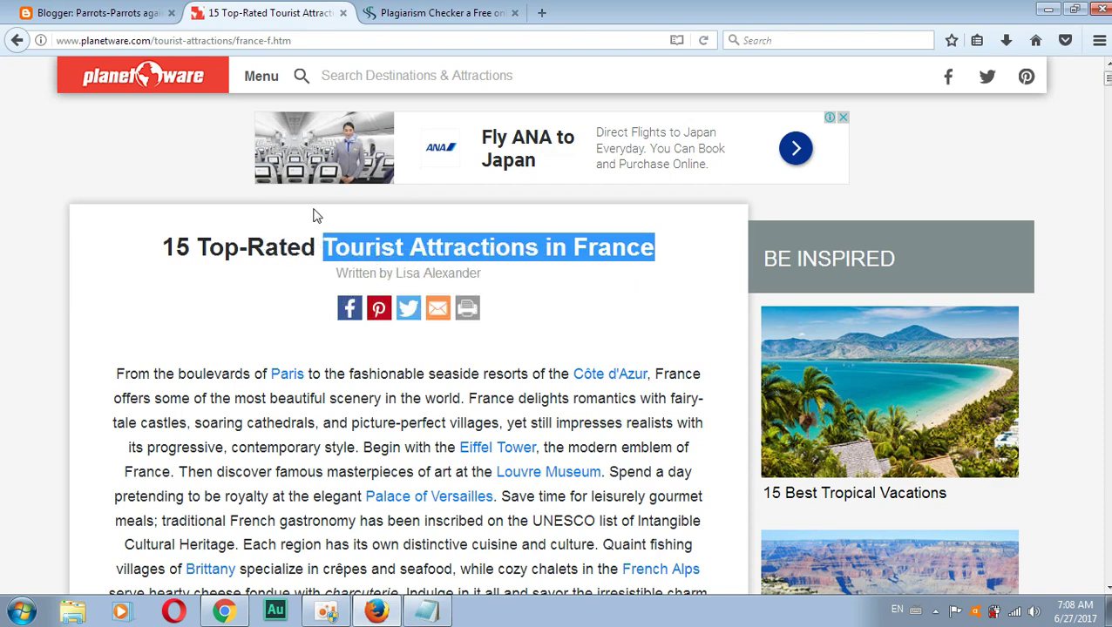
Step: Append "Tourist Attractions in France" after the comma in the Blogger post's title
click(122, 13)
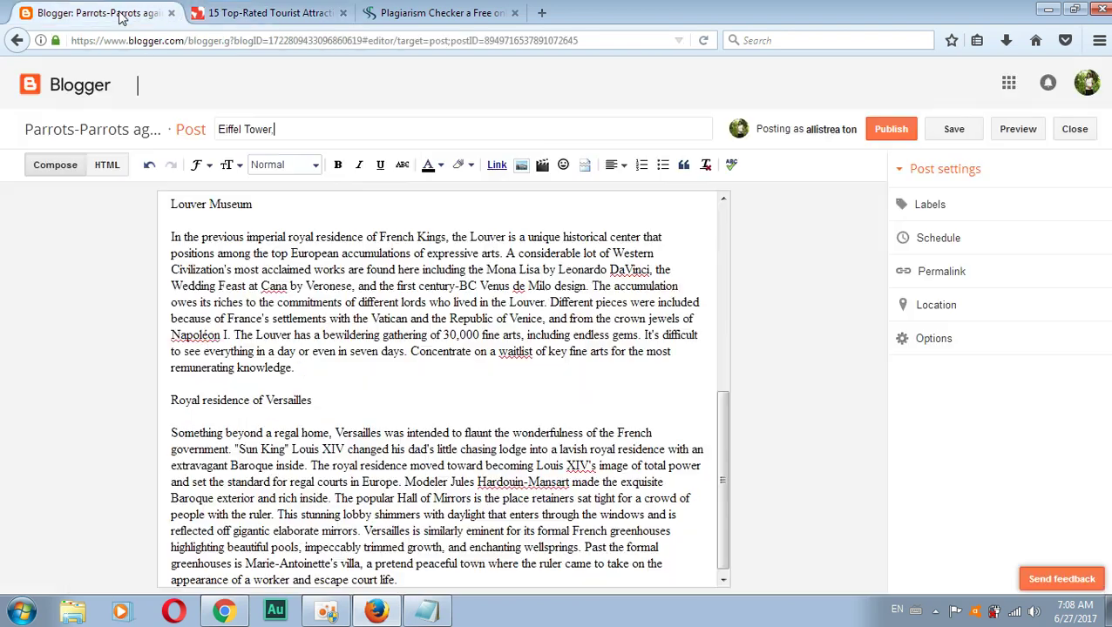
right_click(281, 127)
click(336, 194)
right_click(278, 129)
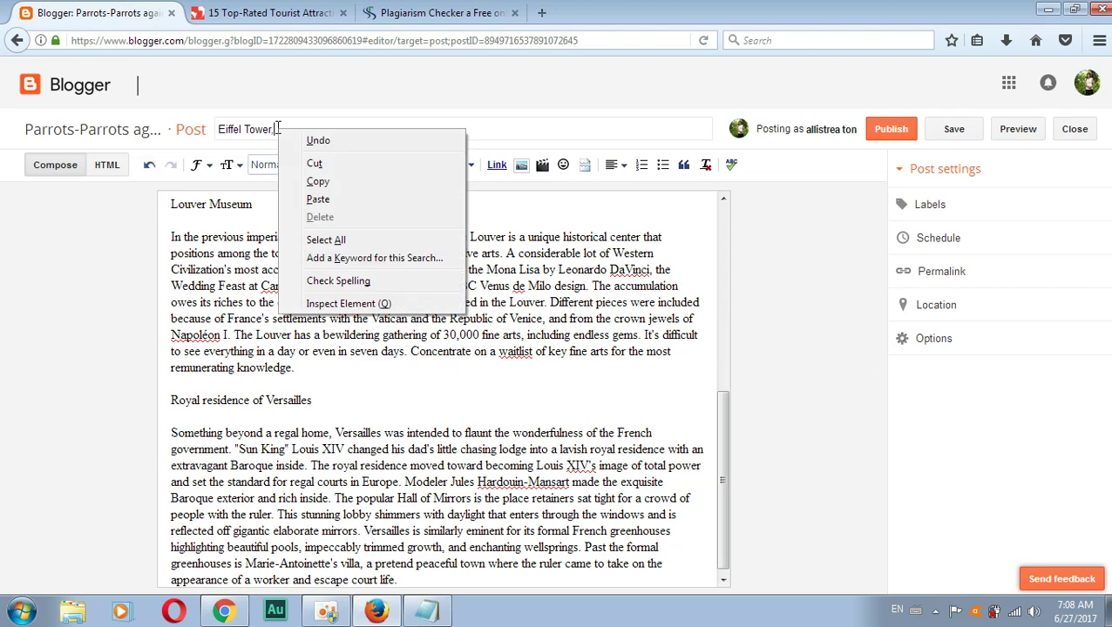
click(328, 195)
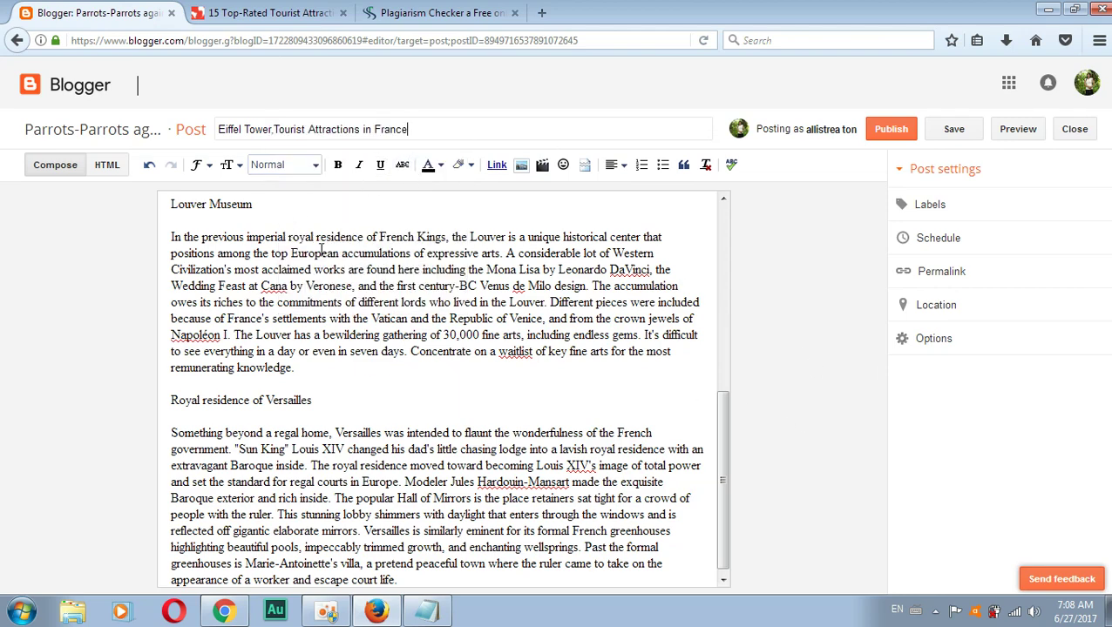
Step: Insert an empty line above the opening paragraph at the start of the post body
drag(724, 414, 724, 215)
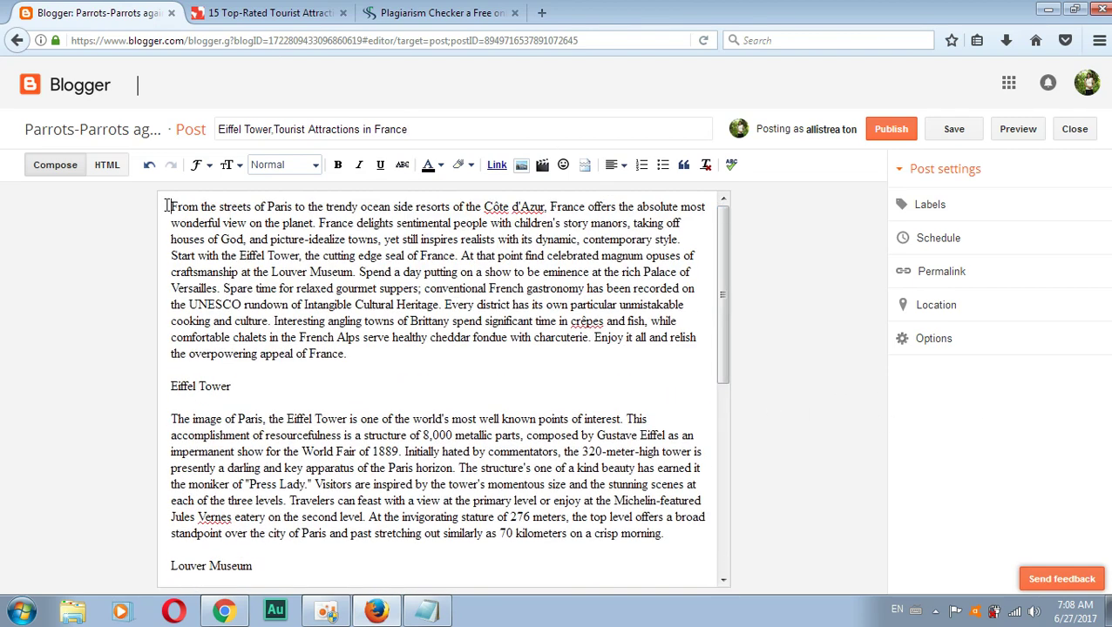
scroll(168, 206, down, 4)
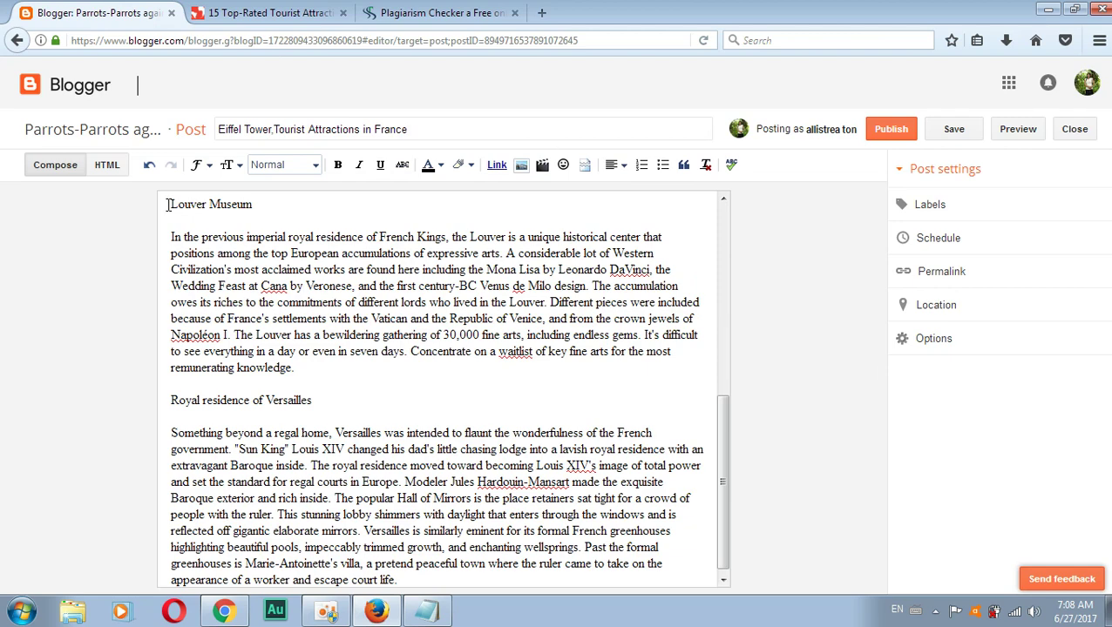
scroll(233, 230, up, 4)
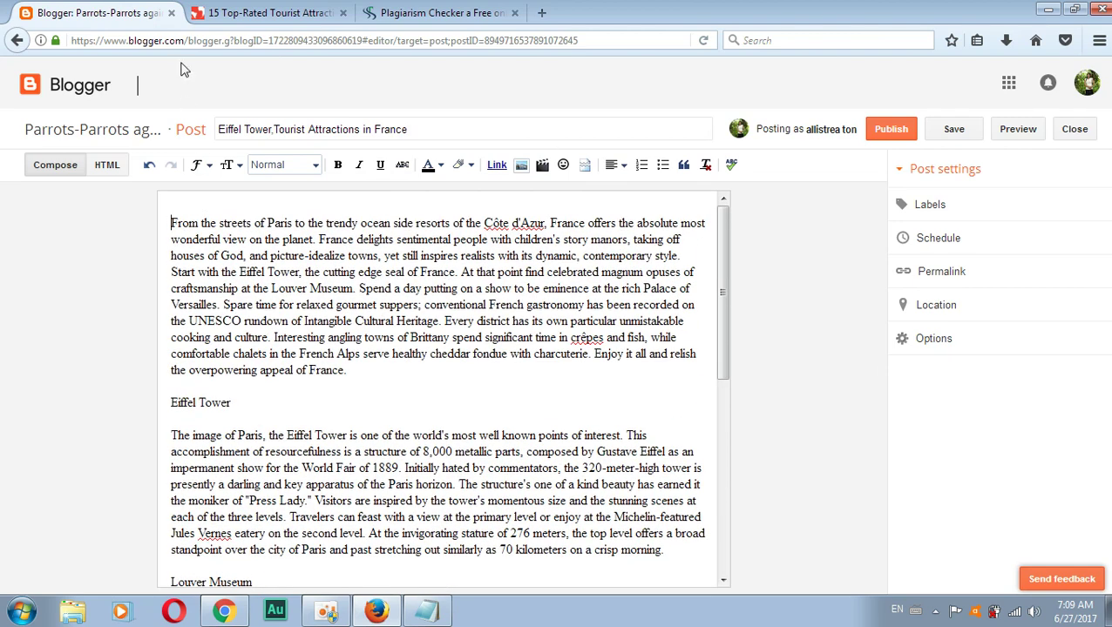
Step: Capture the Eiffel Tower photo from the PlanetWare France page as a rectangular snip with the Snipping Tool
click(258, 13)
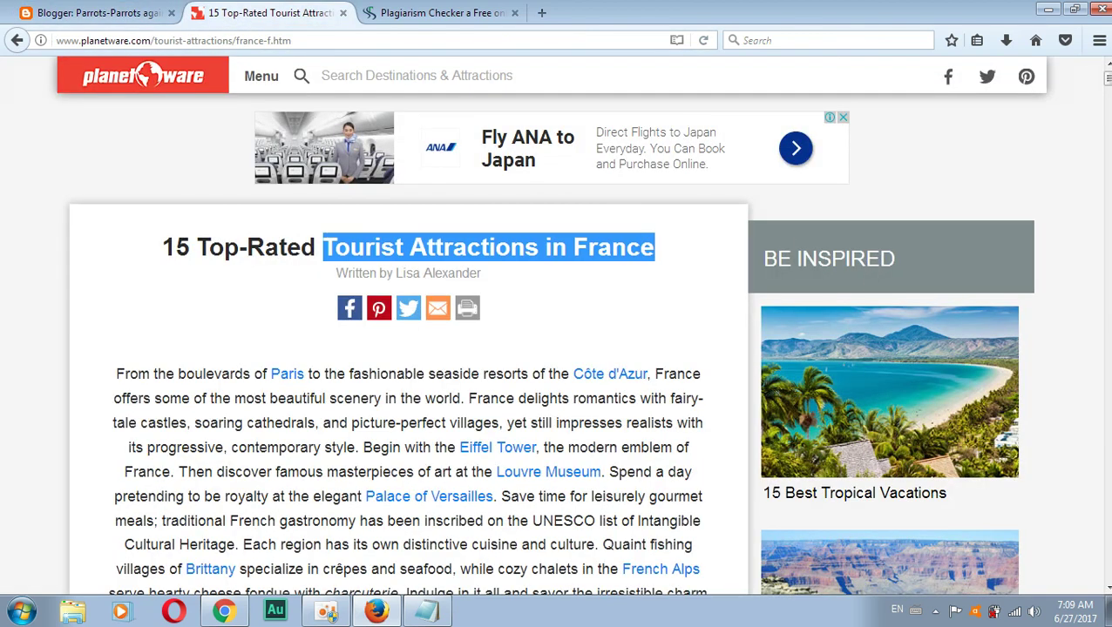
scroll(508, 331, down, 7)
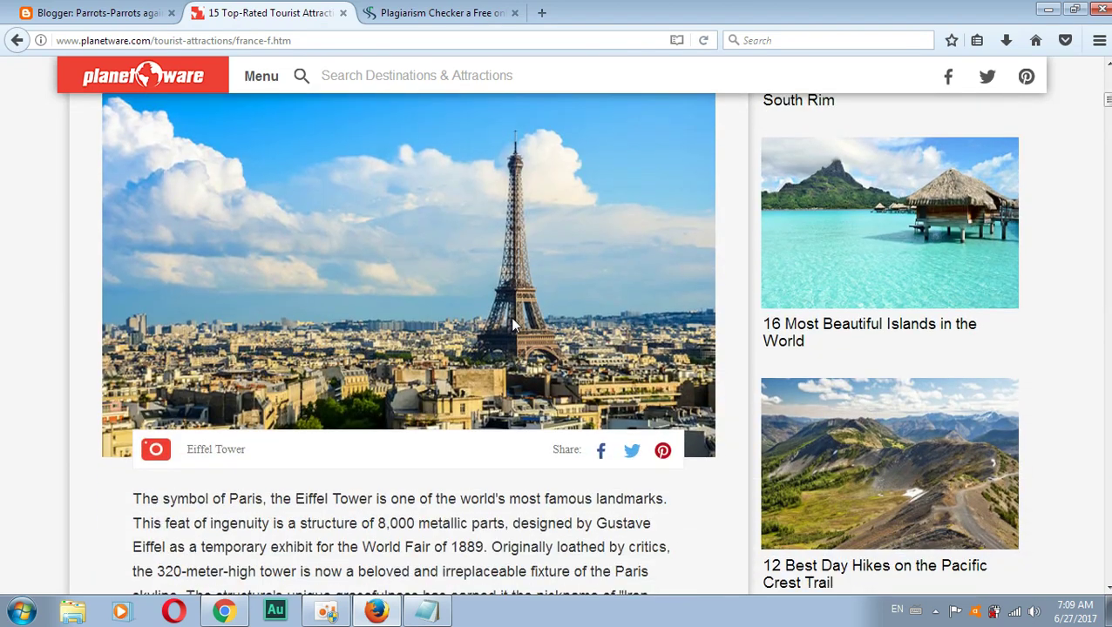
scroll(513, 324, up, 1)
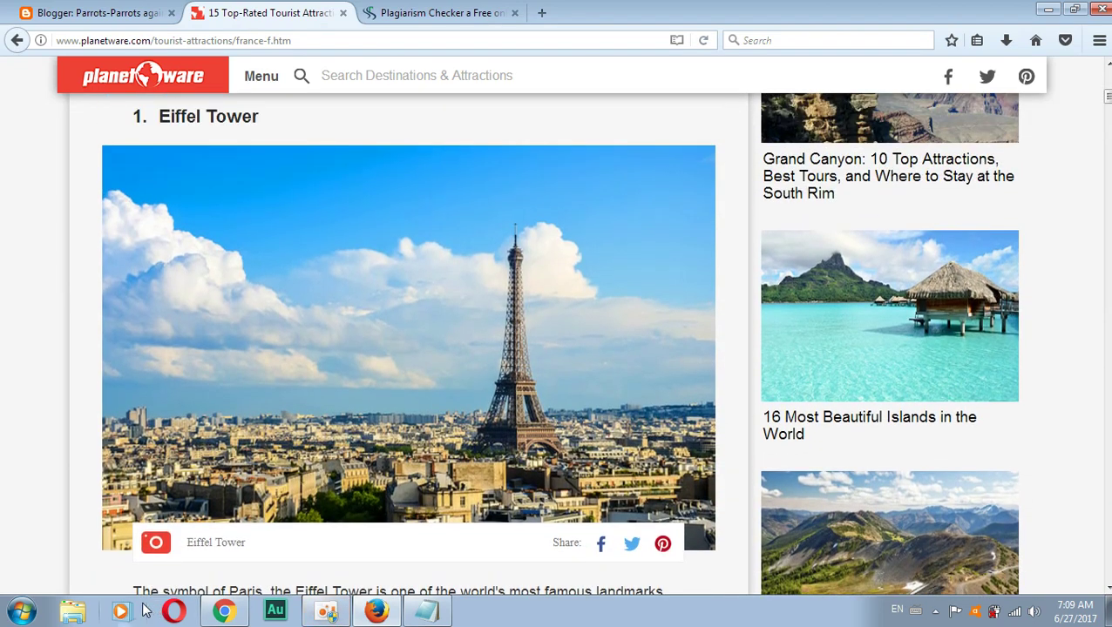
click(22, 612)
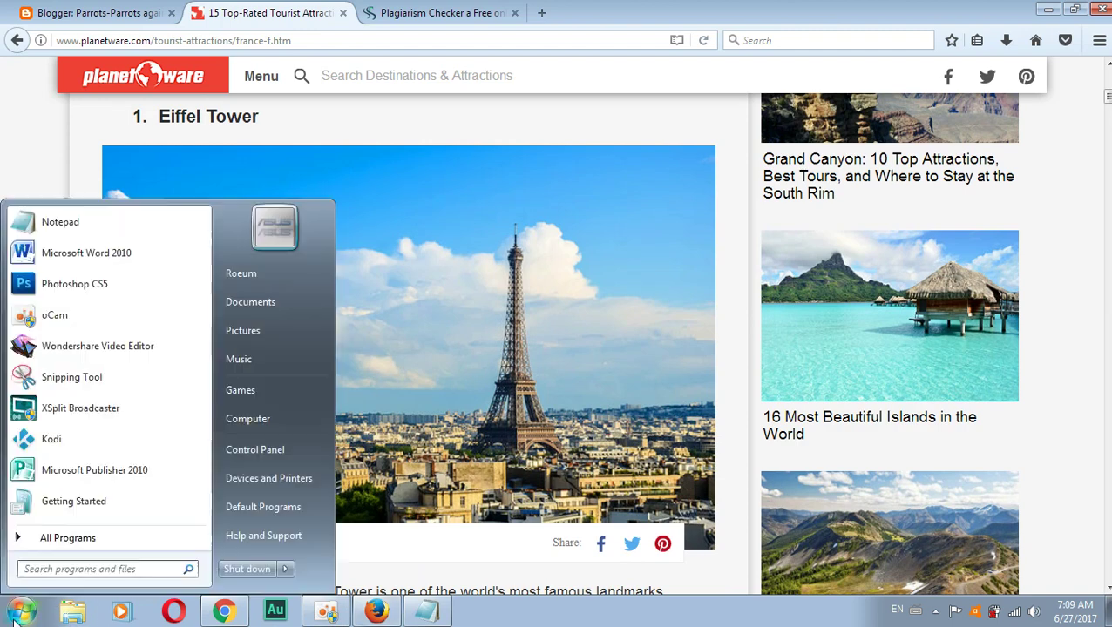
click(93, 385)
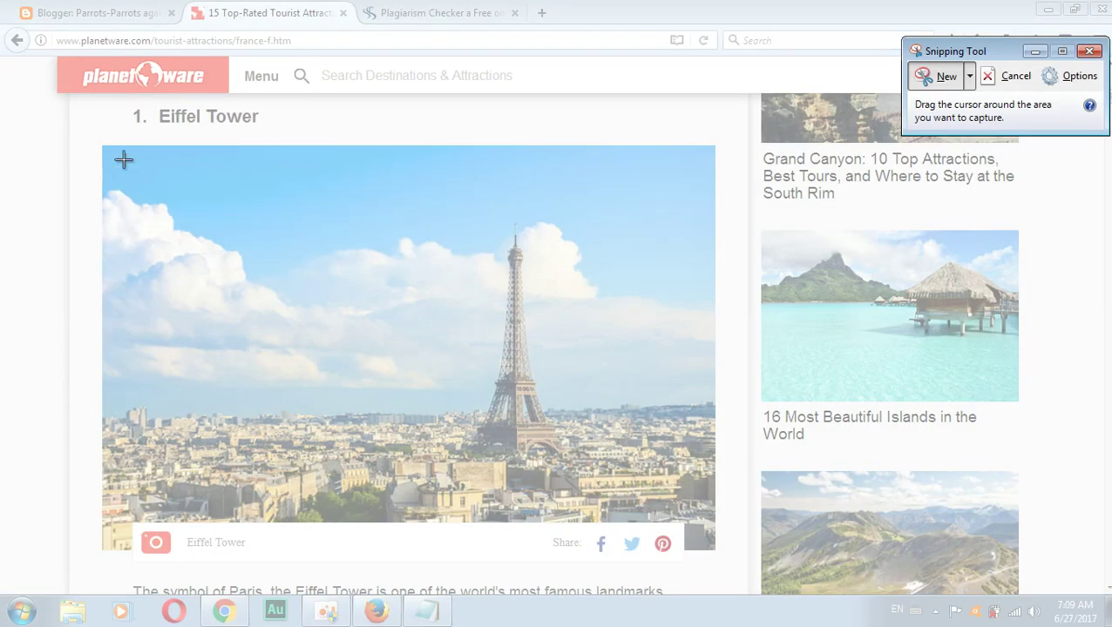
drag(115, 153, 691, 506)
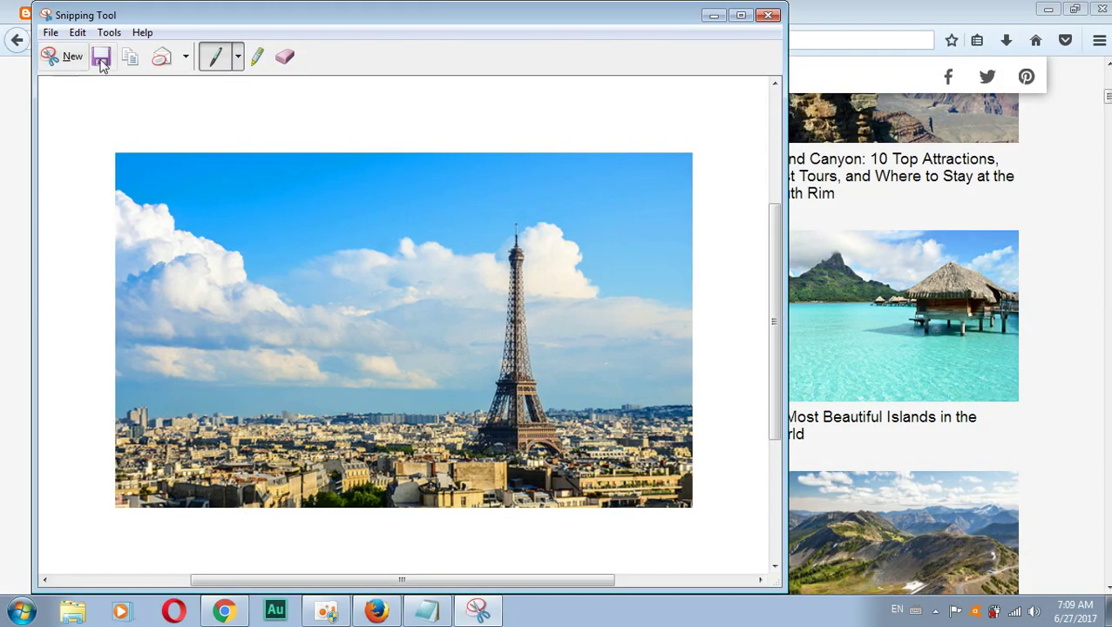
Step: Save the Eiffel Tower snip as a JPEG file named "eltra" and minimize the Snipping Tool
click(101, 58)
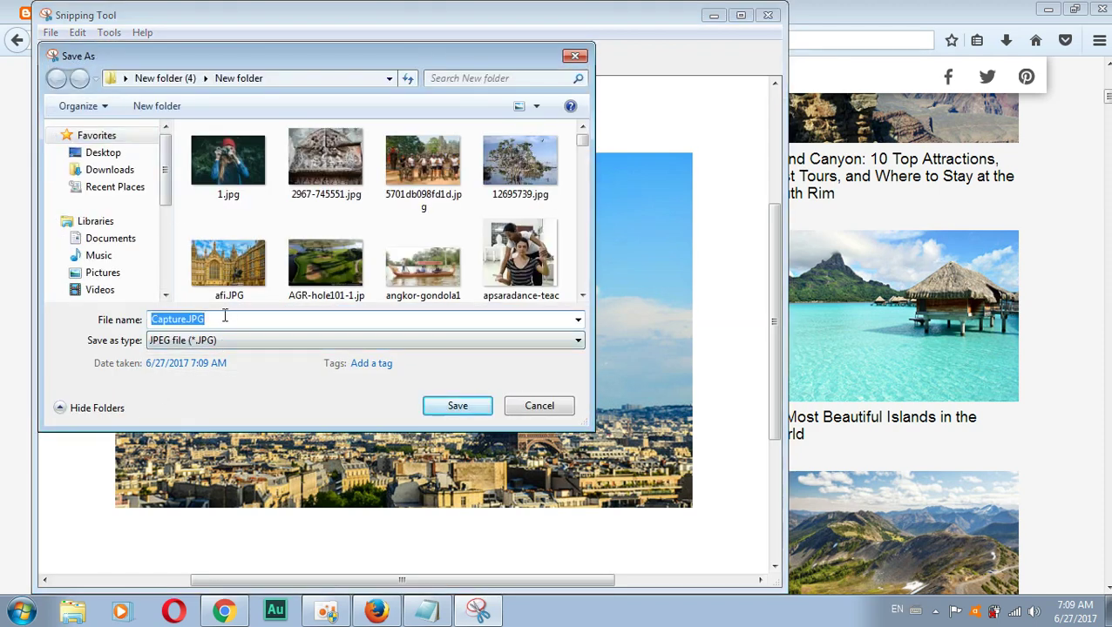
text(el)
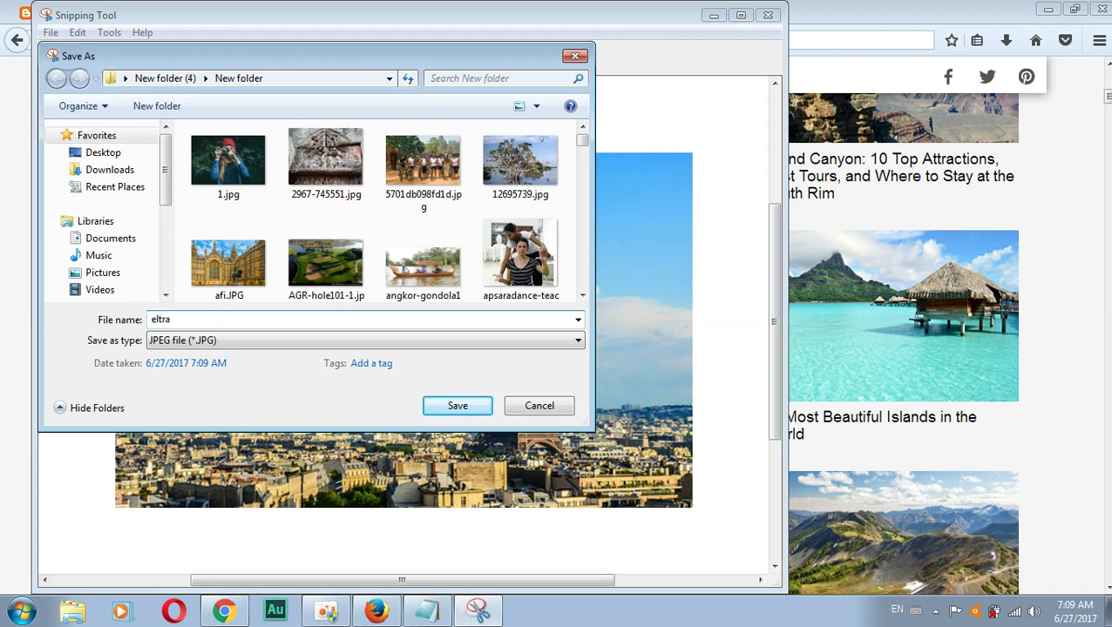
text(tra)
click(478, 405)
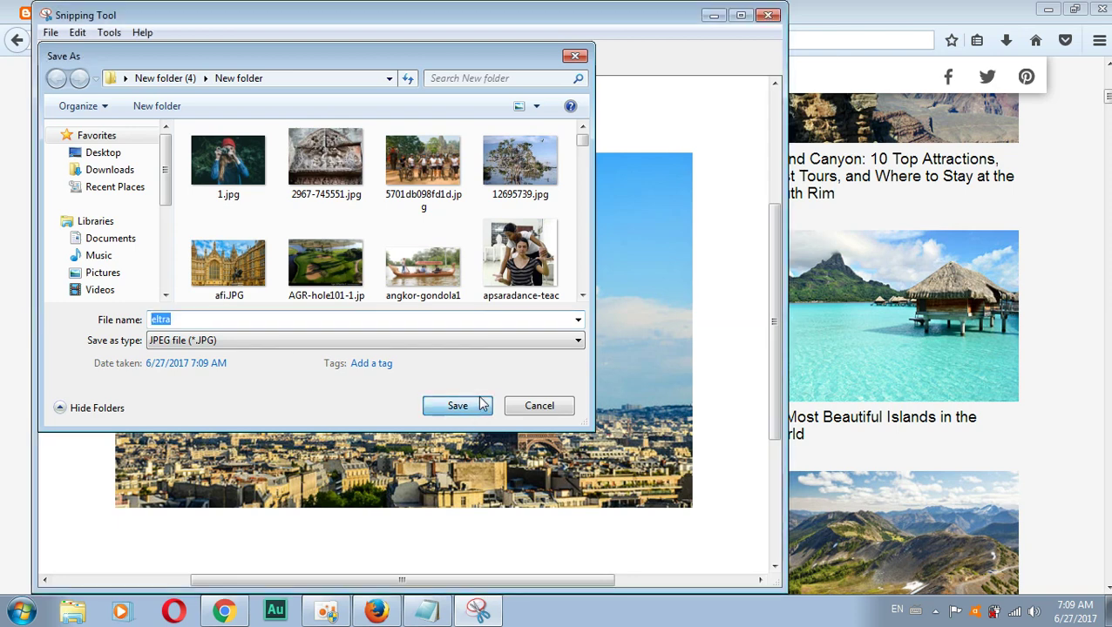
click(712, 15)
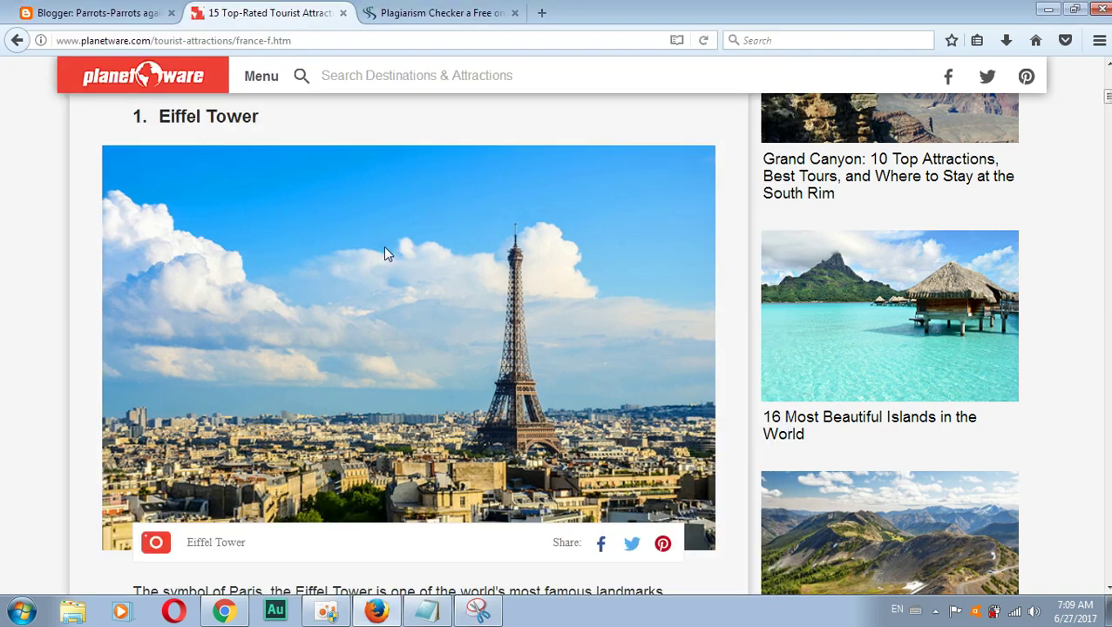
Step: Upload eltra.JPG as an image for the Blogger post
click(129, 16)
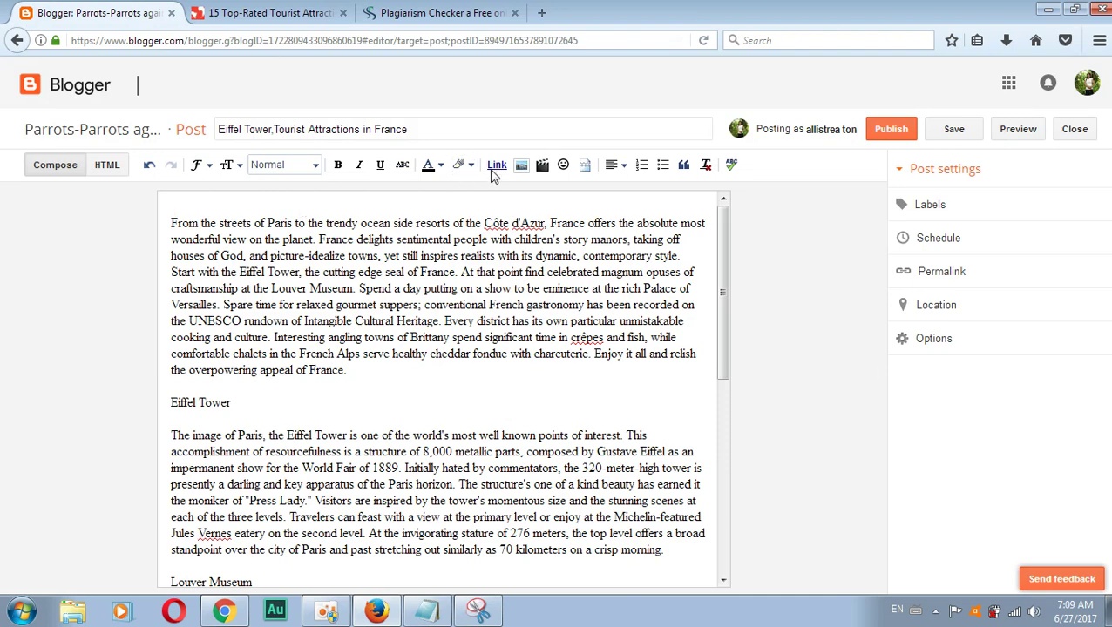
click(522, 167)
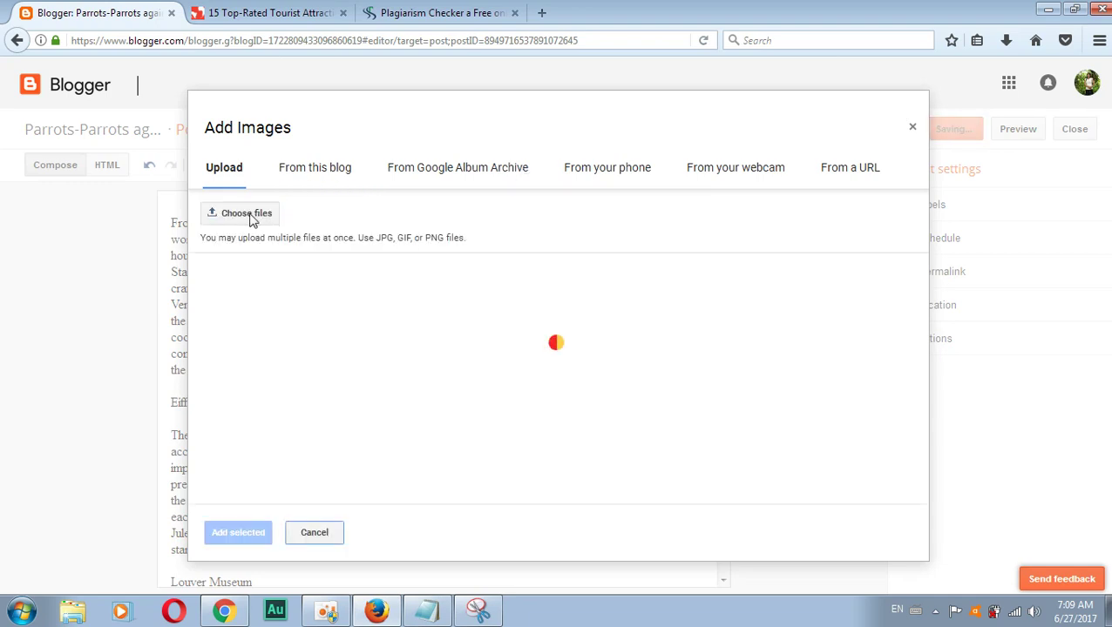
click(248, 216)
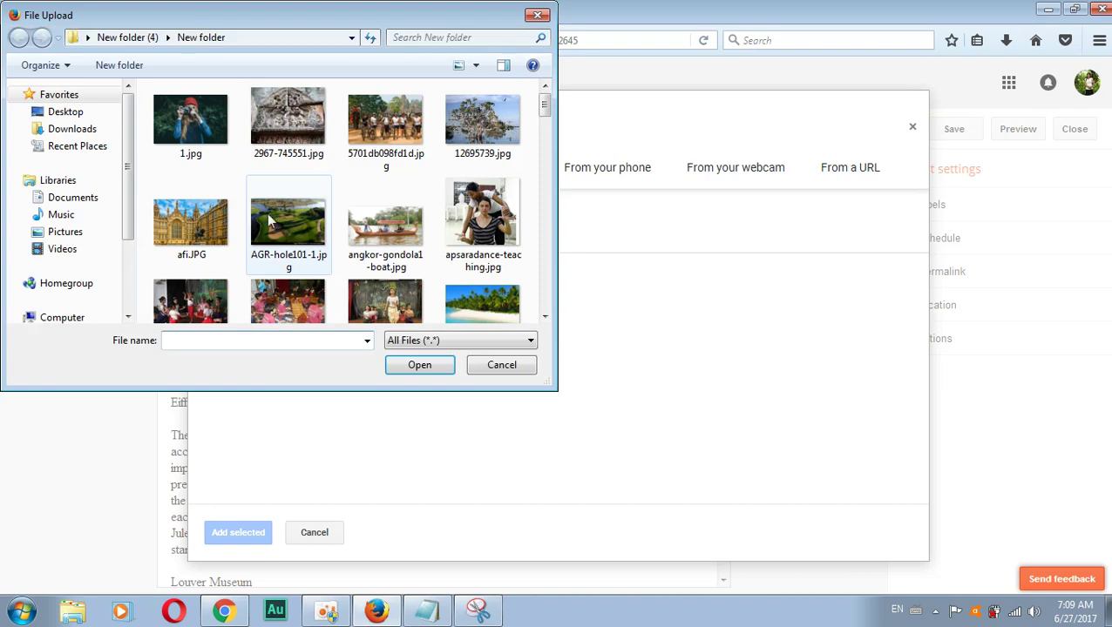
click(296, 217)
scroll(466, 266, down, 1)
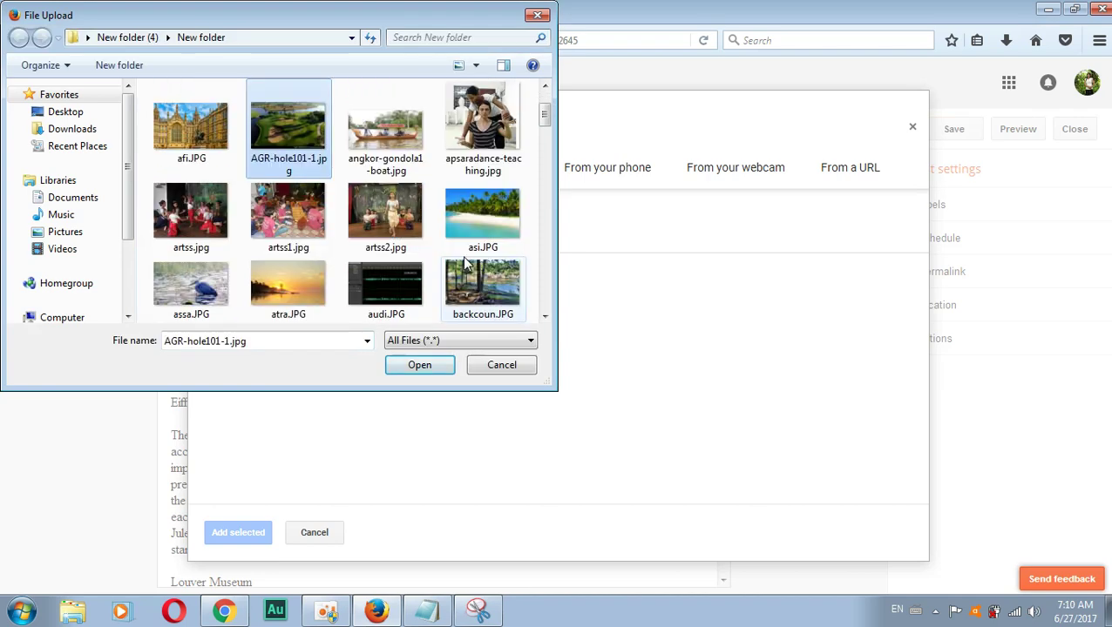
scroll(465, 266, down, 3)
scroll(462, 264, down, 3)
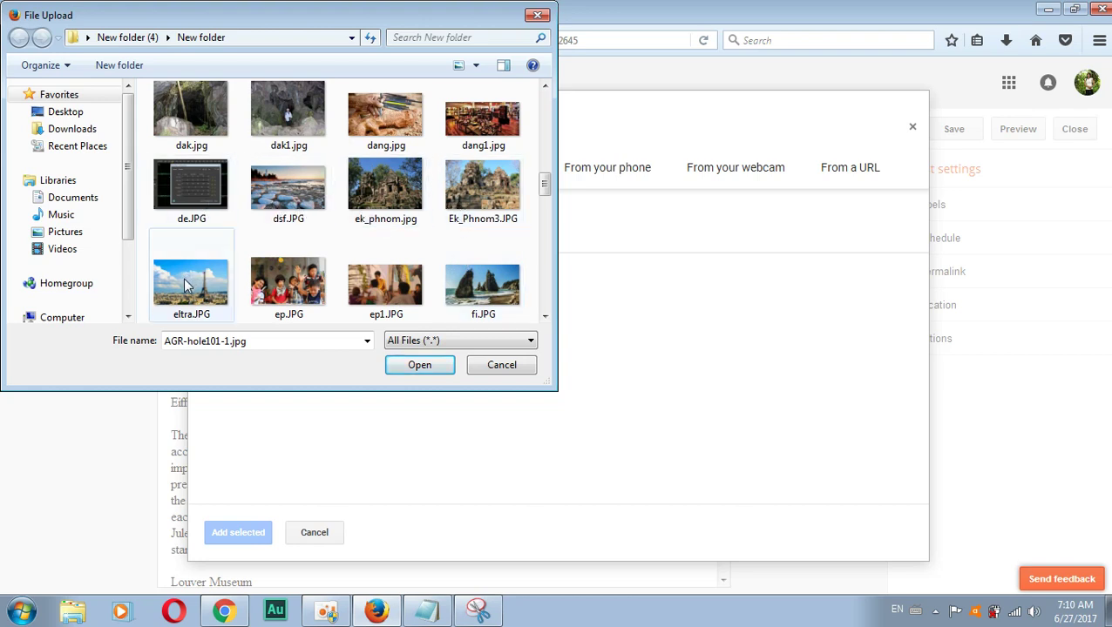
click(185, 281)
click(421, 367)
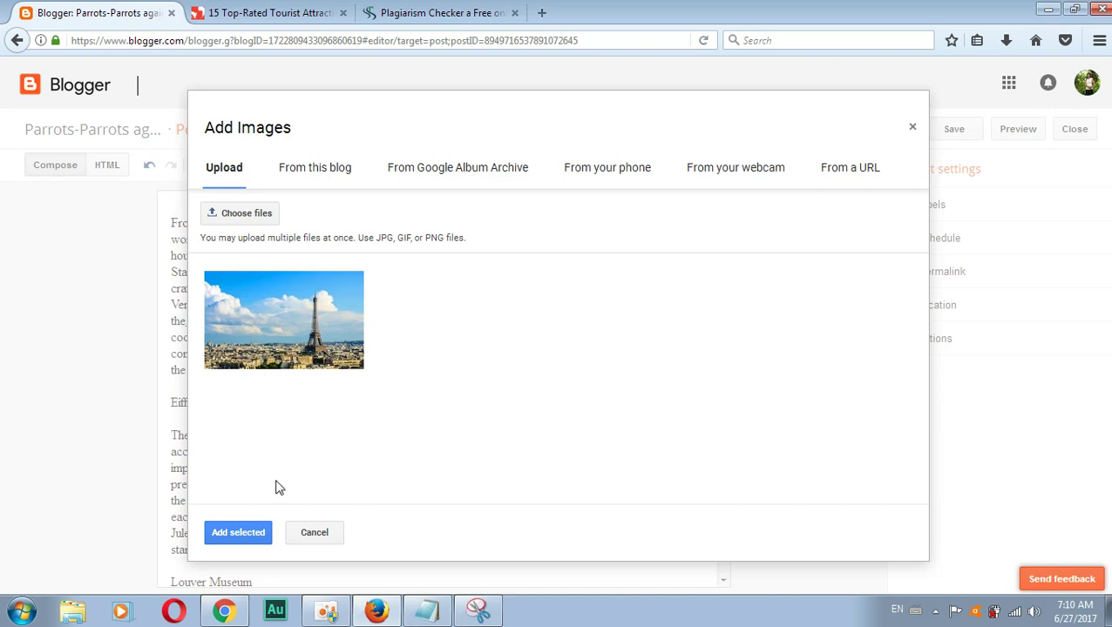
Step: Insert the uploaded Eiffel Tower image above the opening paragraph and set its size to X-Large
click(267, 337)
click(242, 535)
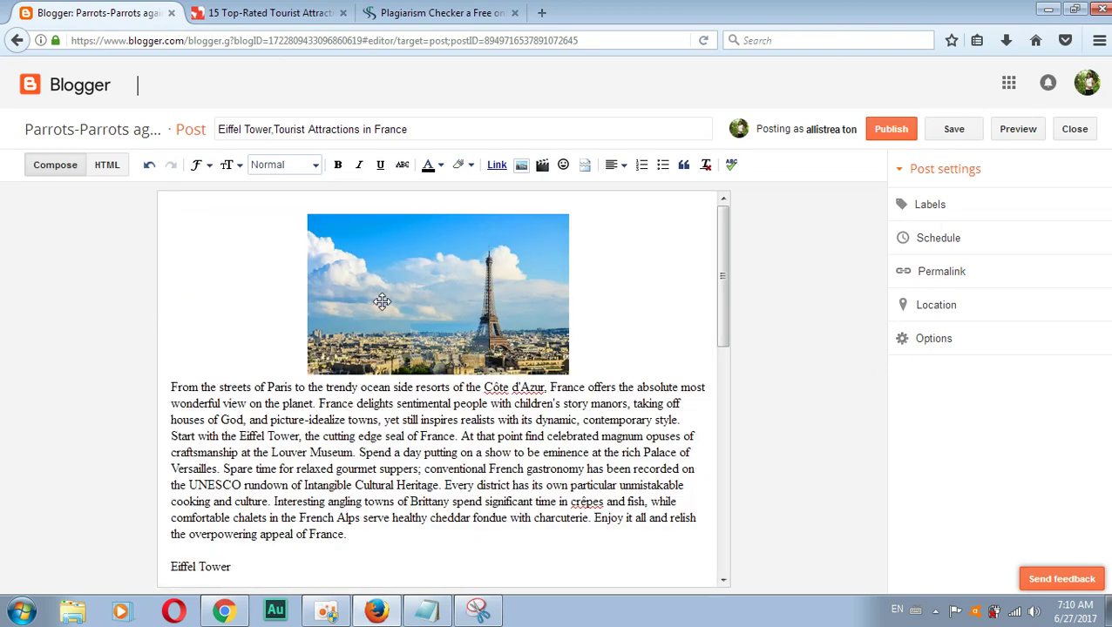
click(382, 302)
click(430, 387)
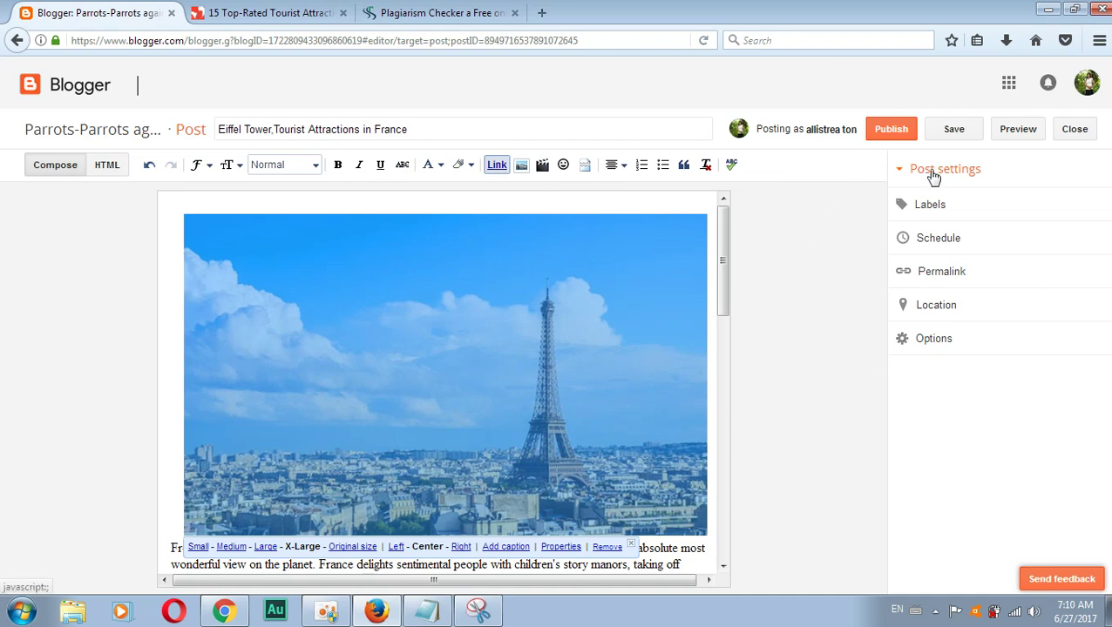
Step: Add the label "amazing" to the post, publish it and reload the posts list
click(937, 212)
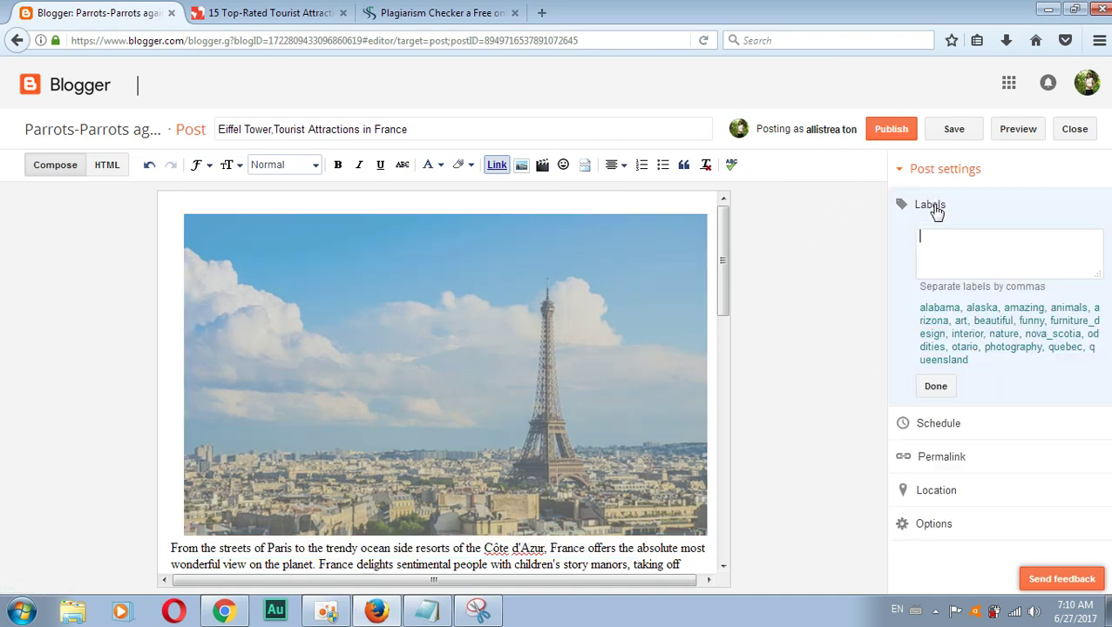
click(1027, 310)
click(890, 129)
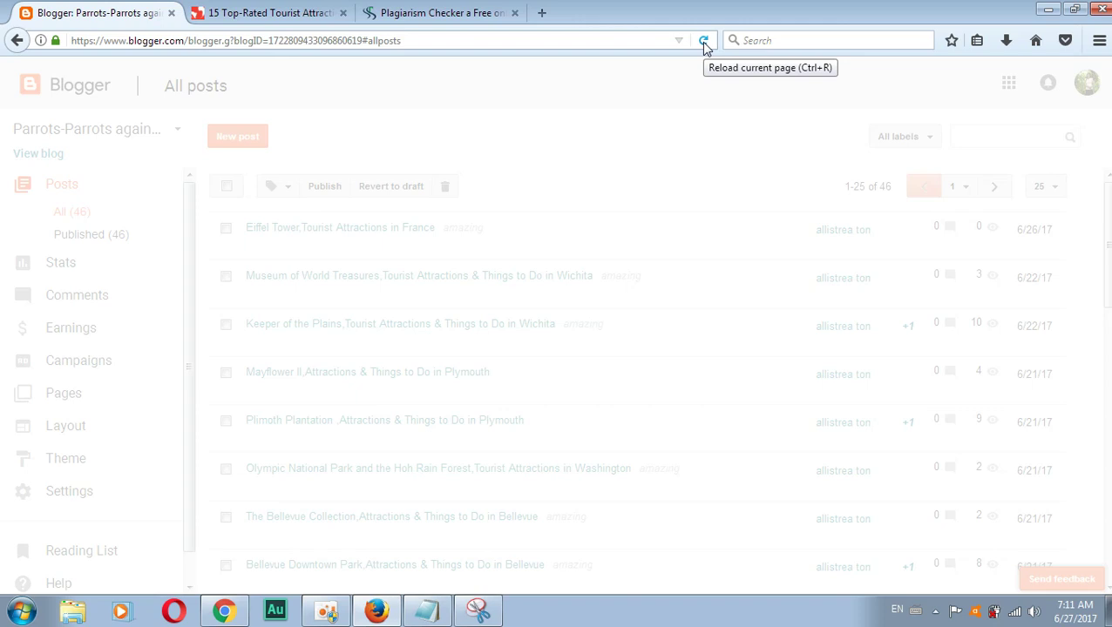
click(703, 43)
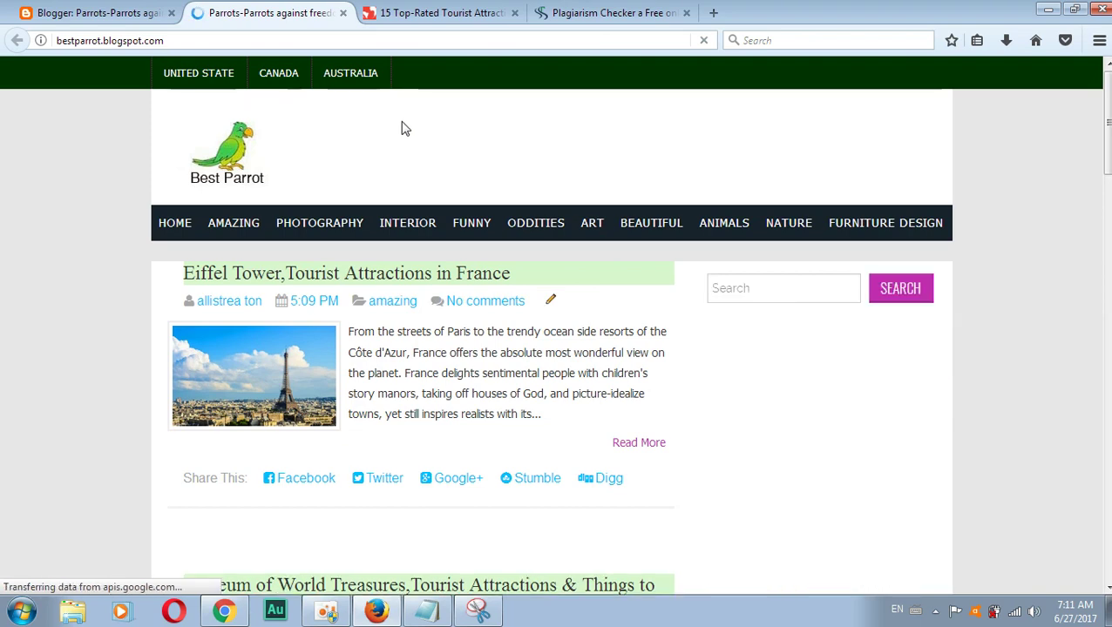
Step: Open the published Eiffel Tower post on the Best Parrot blog and examine its title, image, text and page layout
scroll(405, 131, down, 4)
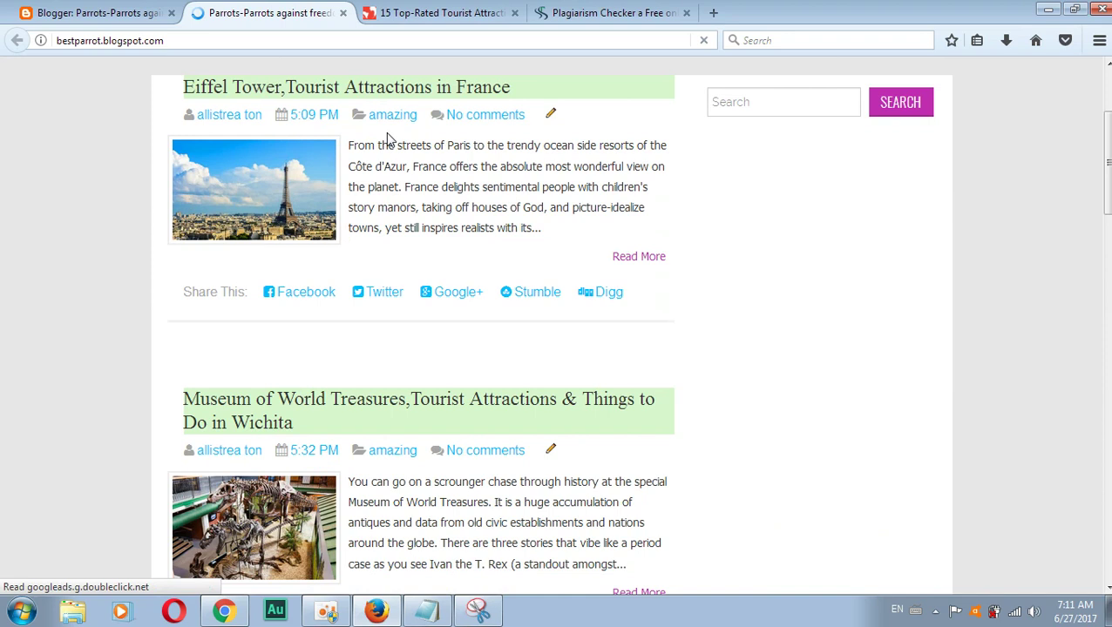
scroll(389, 139, up, 2)
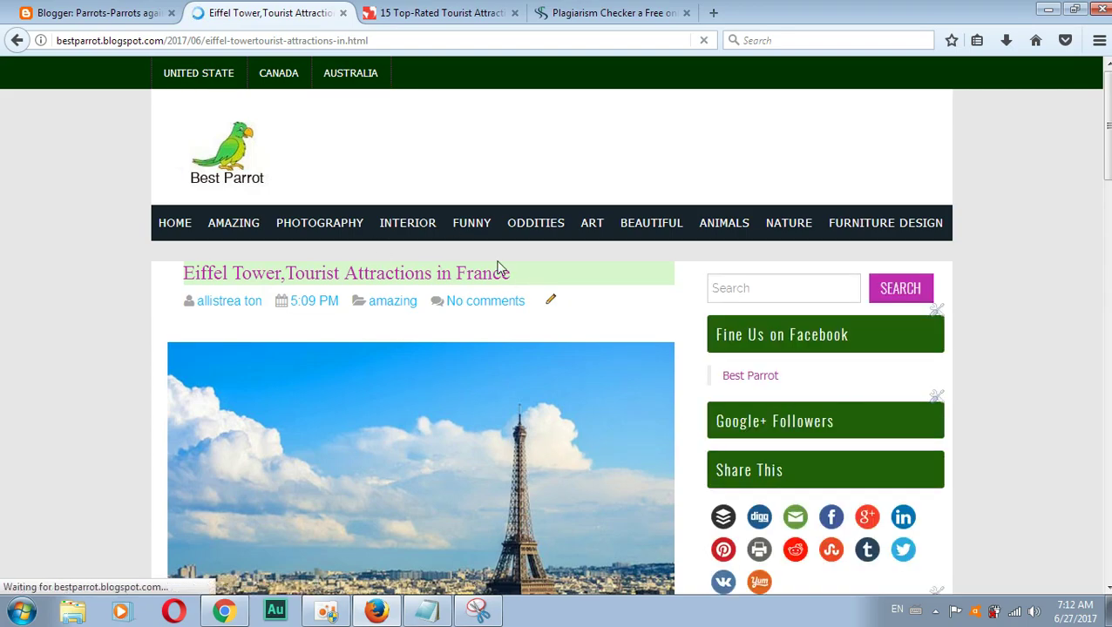
scroll(549, 314, down, 4)
scroll(540, 327, down, 10)
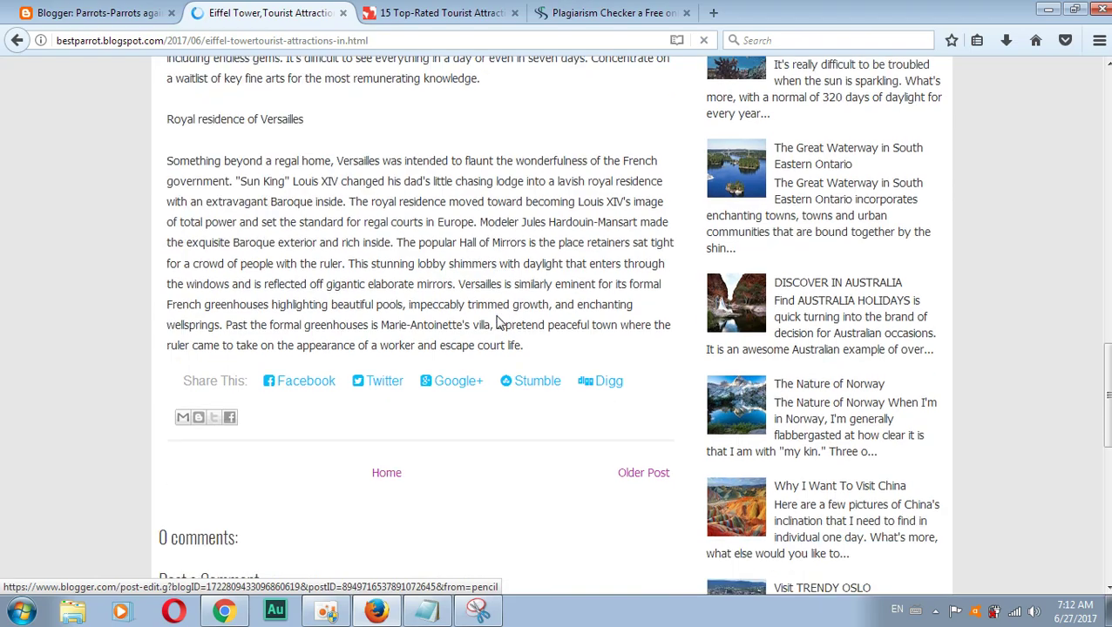
scroll(492, 319, down, 3)
scroll(490, 318, up, 10)
scroll(484, 316, up, 7)
scroll(485, 315, down, 5)
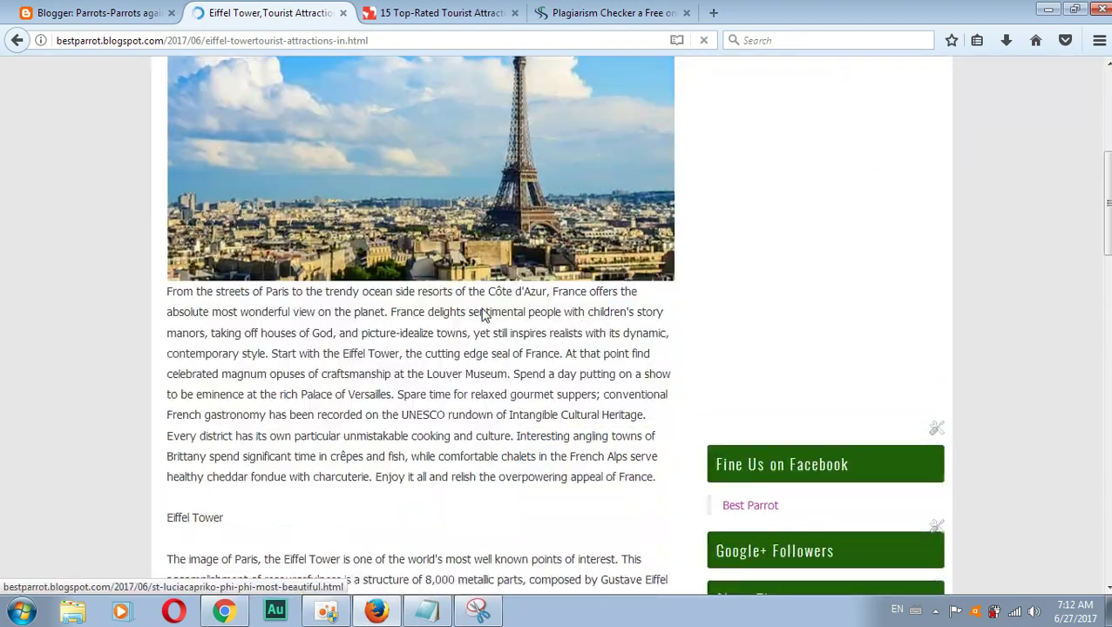
scroll(482, 319, down, 3)
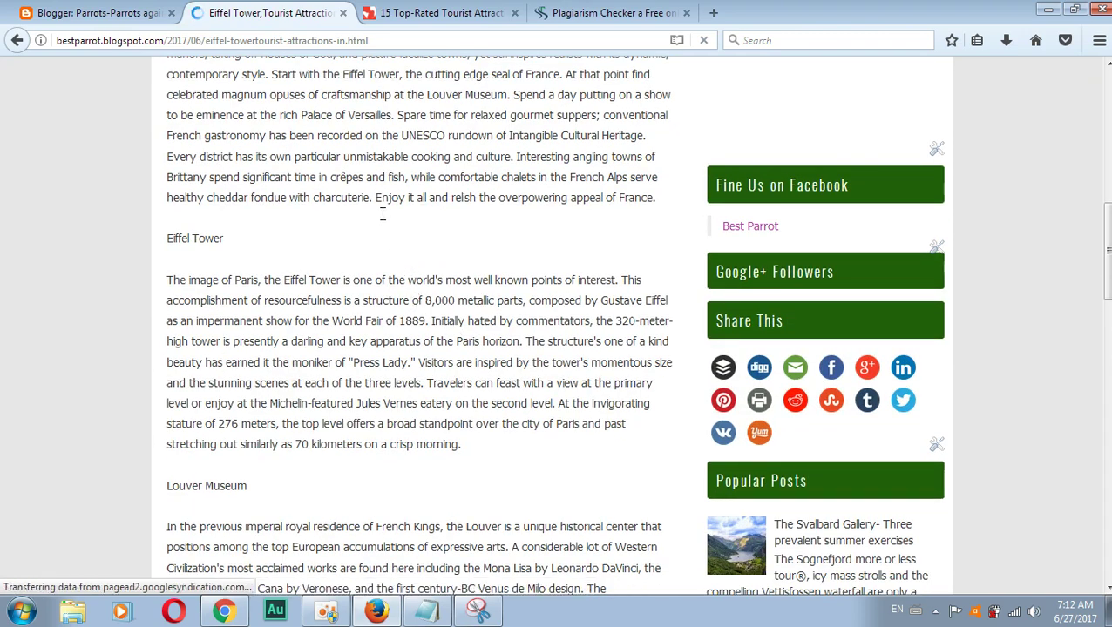
scroll(398, 187, up, 4)
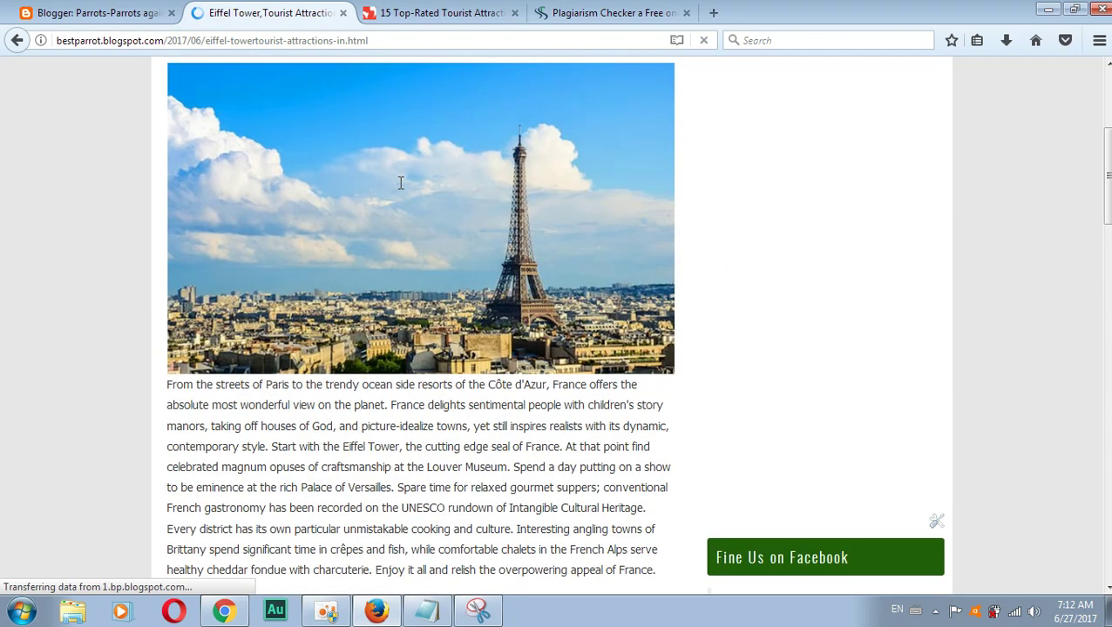
scroll(402, 182, up, 4)
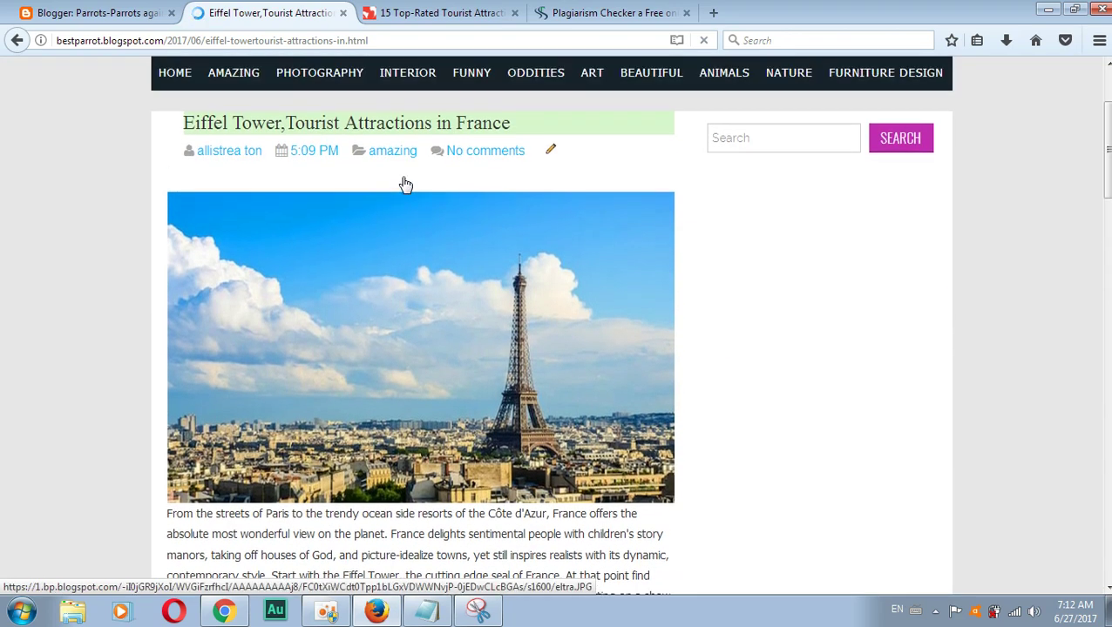
scroll(435, 257, down, 10)
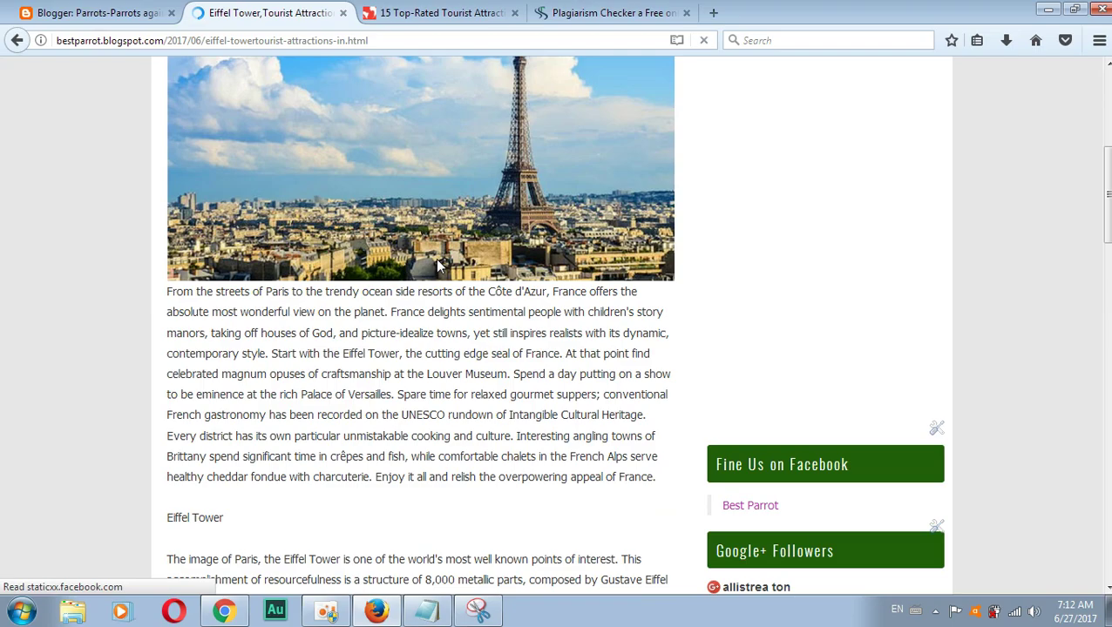
scroll(439, 267, down, 10)
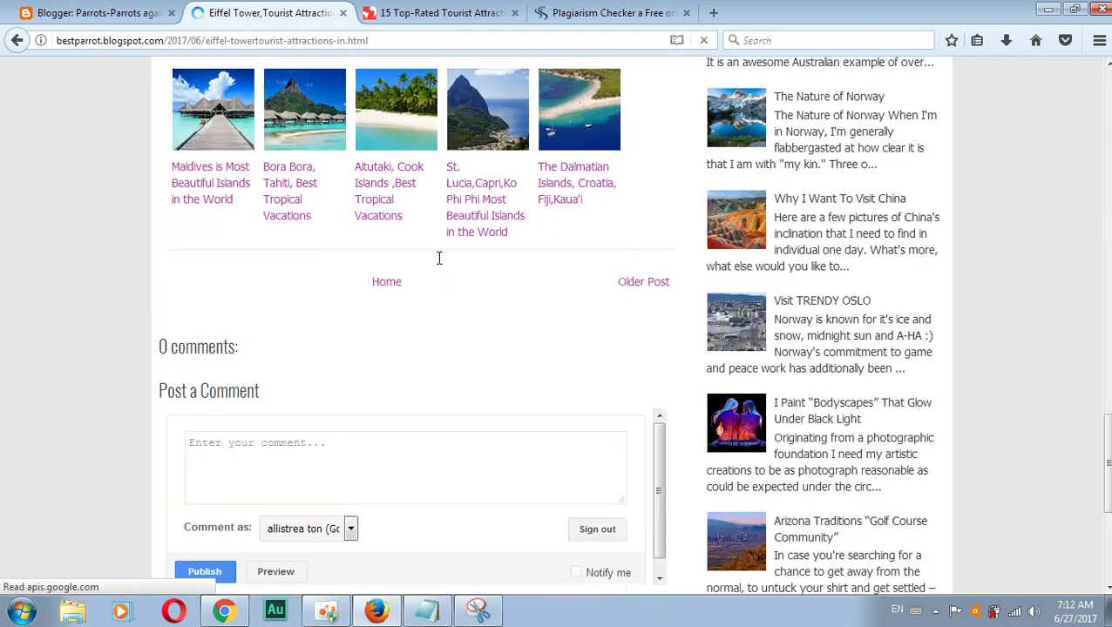
scroll(439, 262, up, 10)
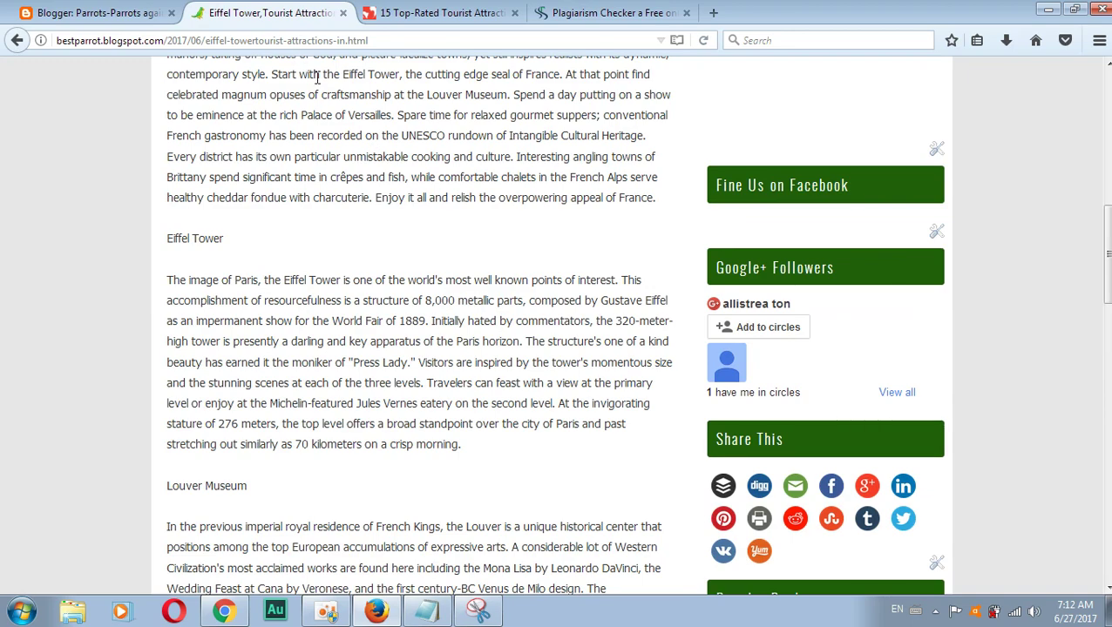
scroll(380, 177, up, 10)
scroll(376, 178, down, 2)
scroll(374, 179, down, 2)
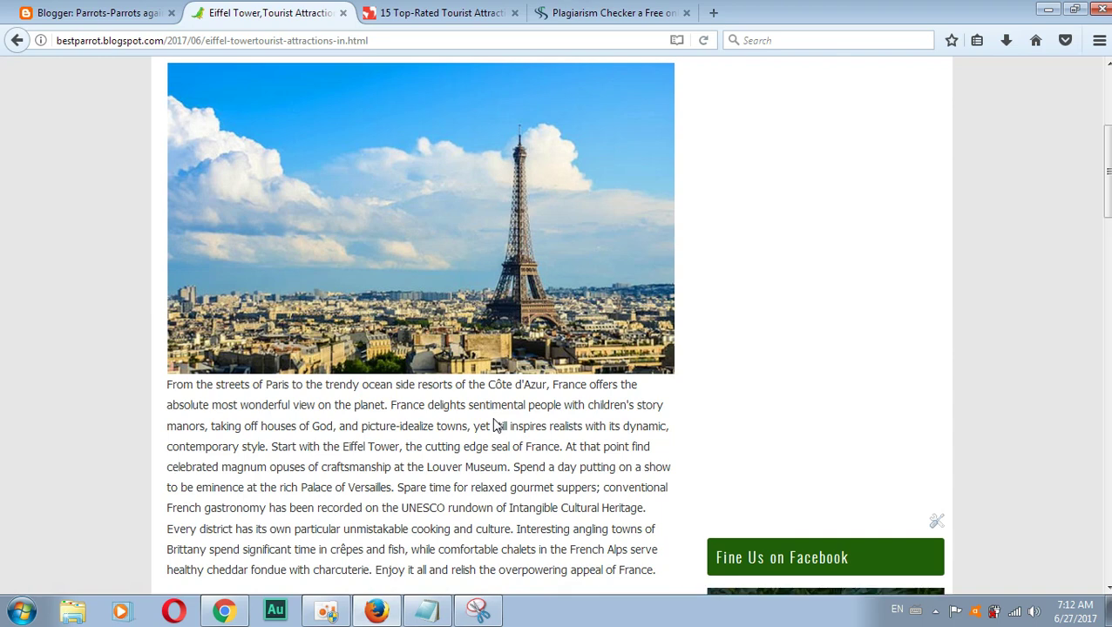
scroll(495, 424, down, 5)
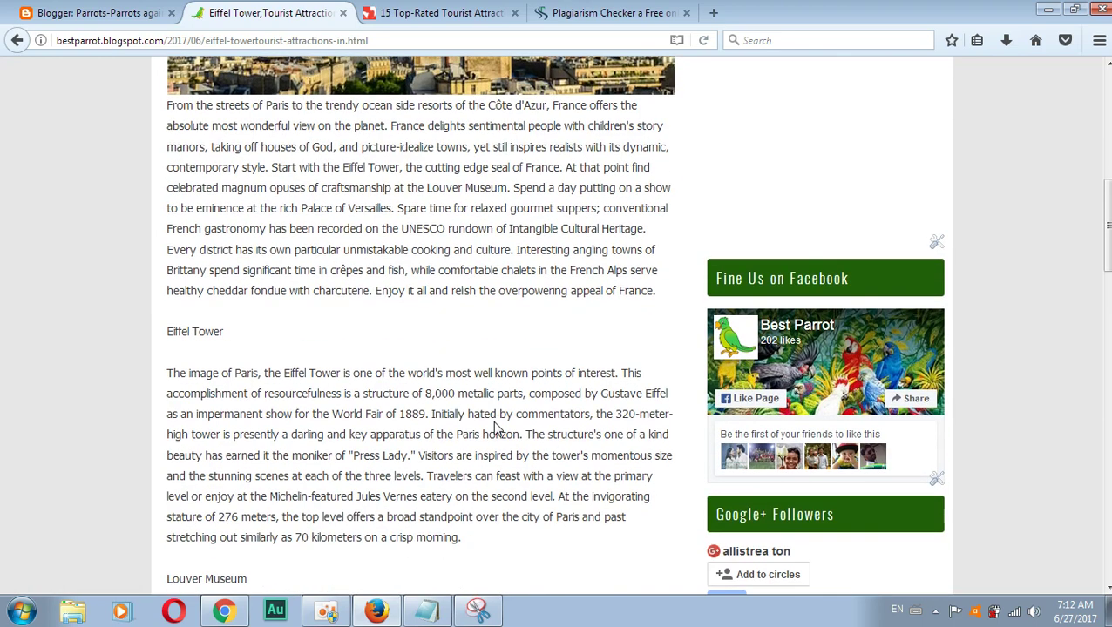